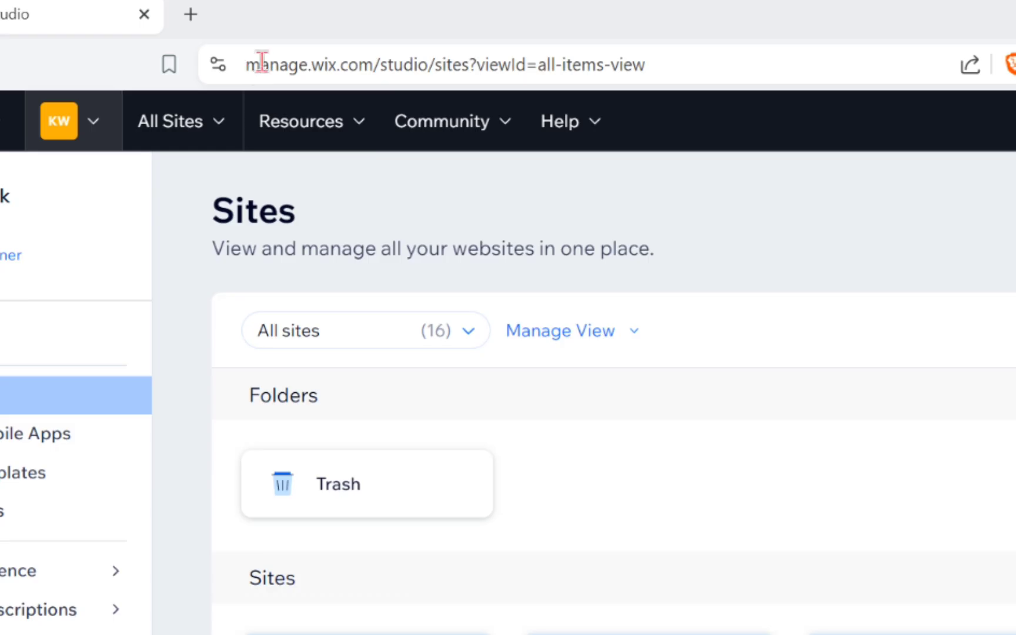
- Go to the Wix Studio homepage at wix.com/studio and look over its landing section
{"action": "left_click", "coordinate": [215, 40]}
{"action": "type", "text": "wix"}
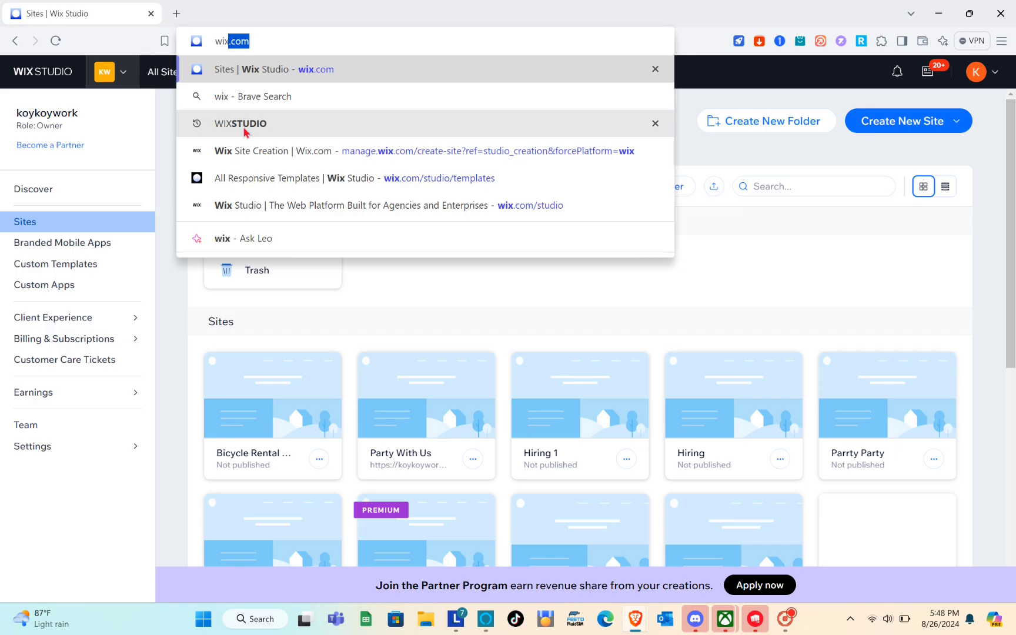
{"action": "left_click", "coordinate": [311, 227]}
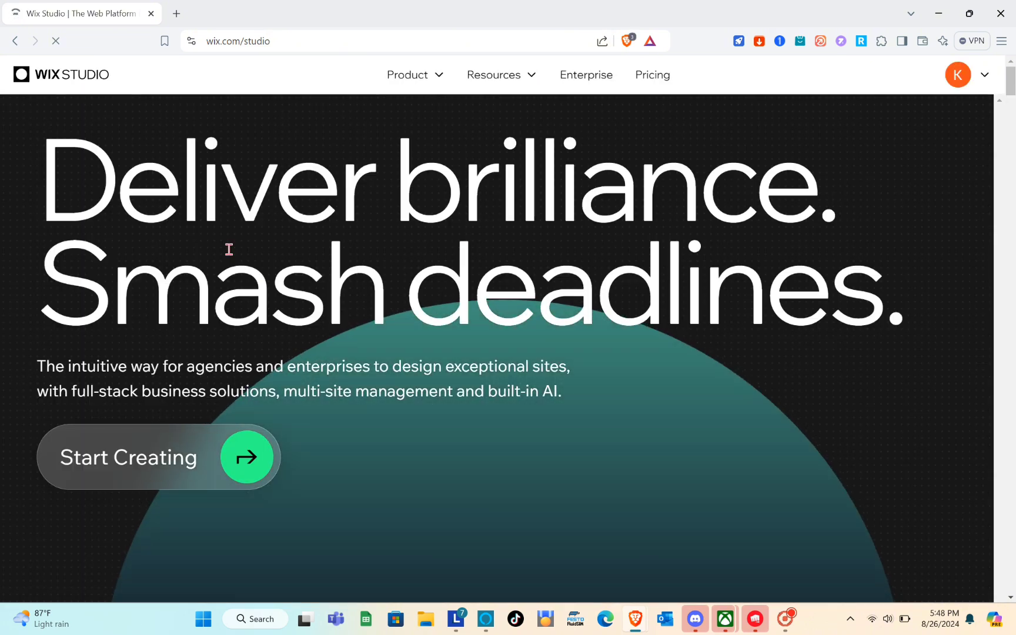
{"action": "scroll", "coordinate": [272, 331], "scroll_direction": "down", "scroll_amount": 5}
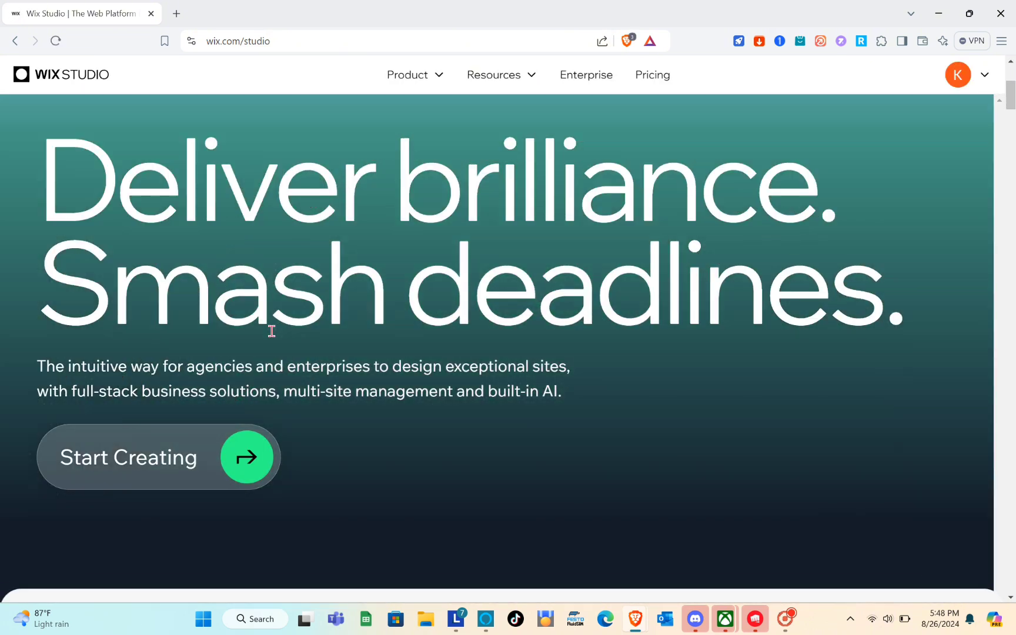
{"action": "scroll", "coordinate": [272, 331], "scroll_direction": "up", "scroll_amount": 5}
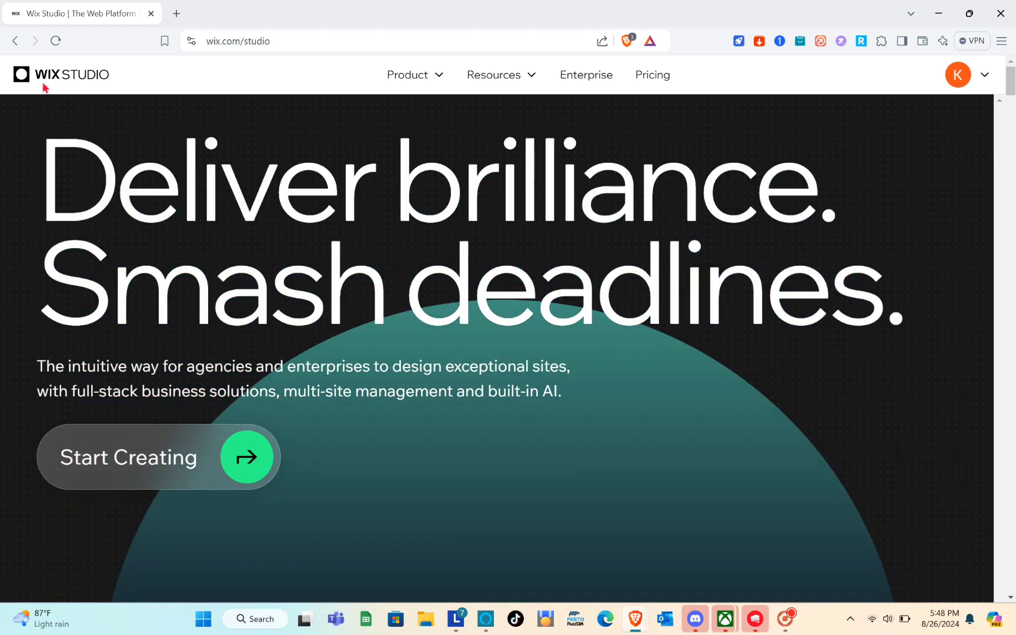
- Go to the Sites dashboard and check which account is signed in
{"action": "left_click", "coordinate": [40, 77]}
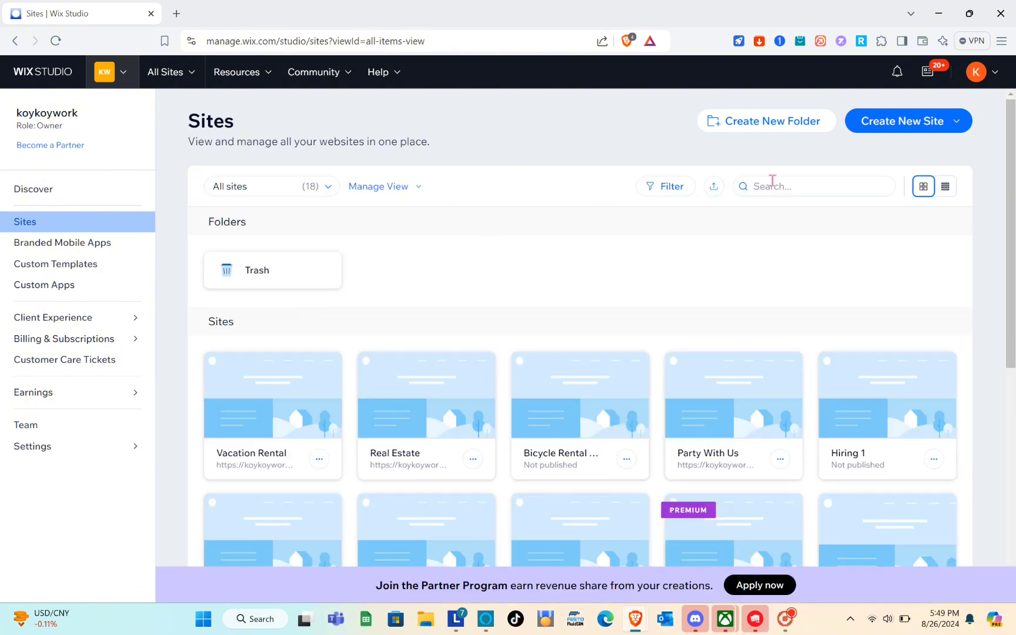
{"action": "left_click", "coordinate": [993, 74]}
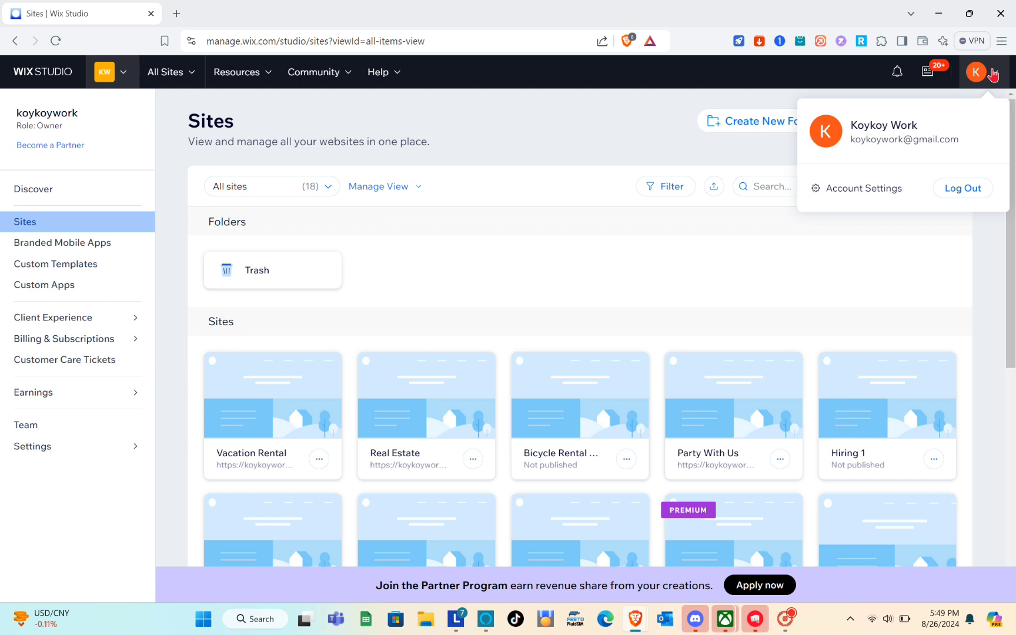
{"action": "left_click", "coordinate": [993, 74]}
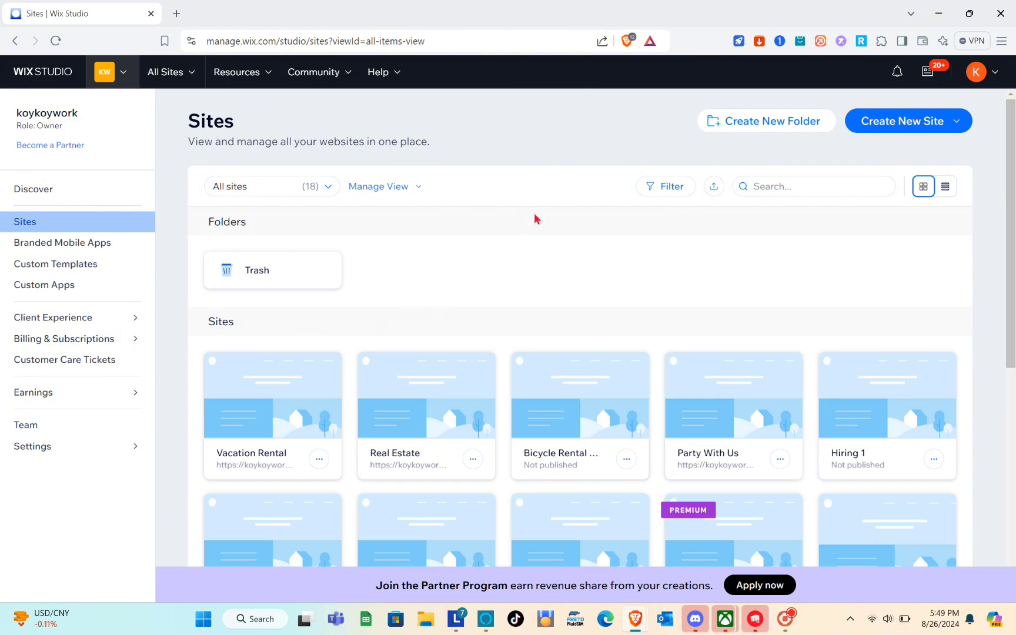
- Start a new site from the Sites dashboard using a Studio Template
{"action": "scroll", "coordinate": [580, 296], "scroll_direction": "down", "scroll_amount": 3}
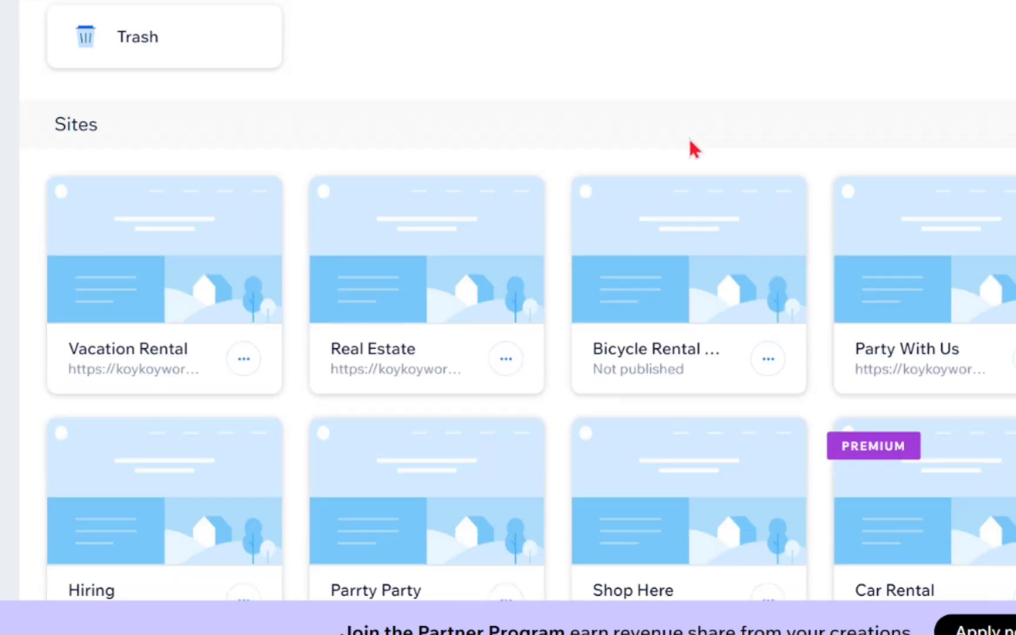
{"action": "scroll", "coordinate": [580, 296], "scroll_direction": "up", "scroll_amount": 3}
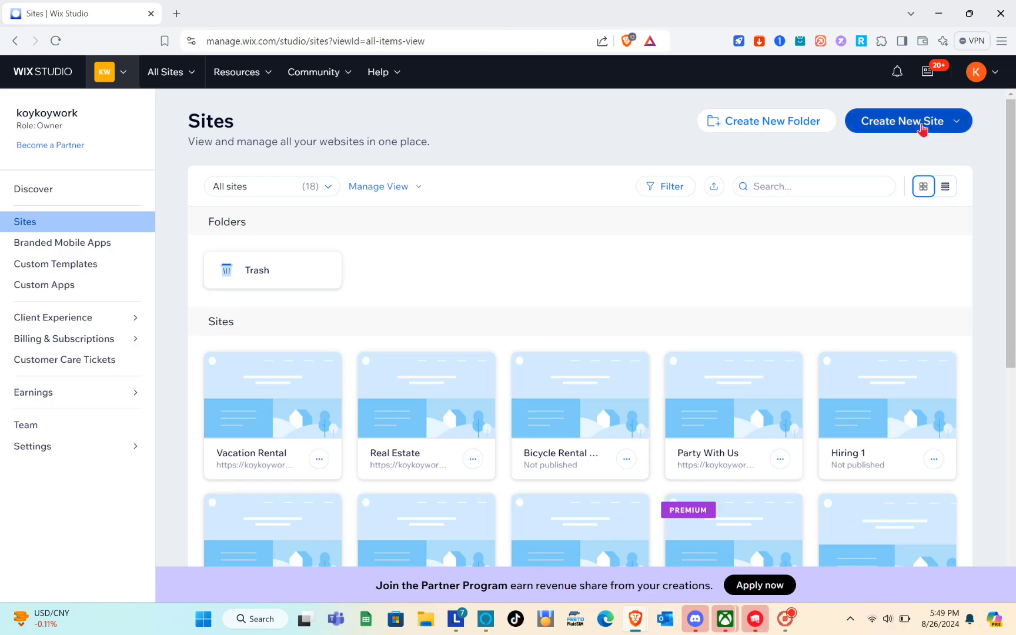
{"action": "left_click", "coordinate": [922, 128]}
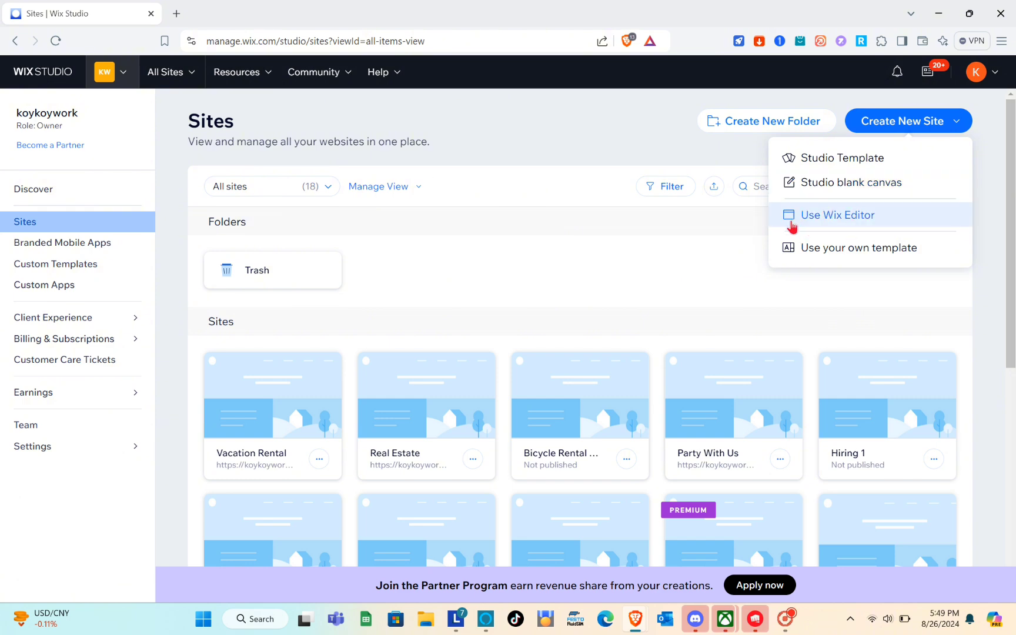
{"action": "left_click", "coordinate": [842, 160]}
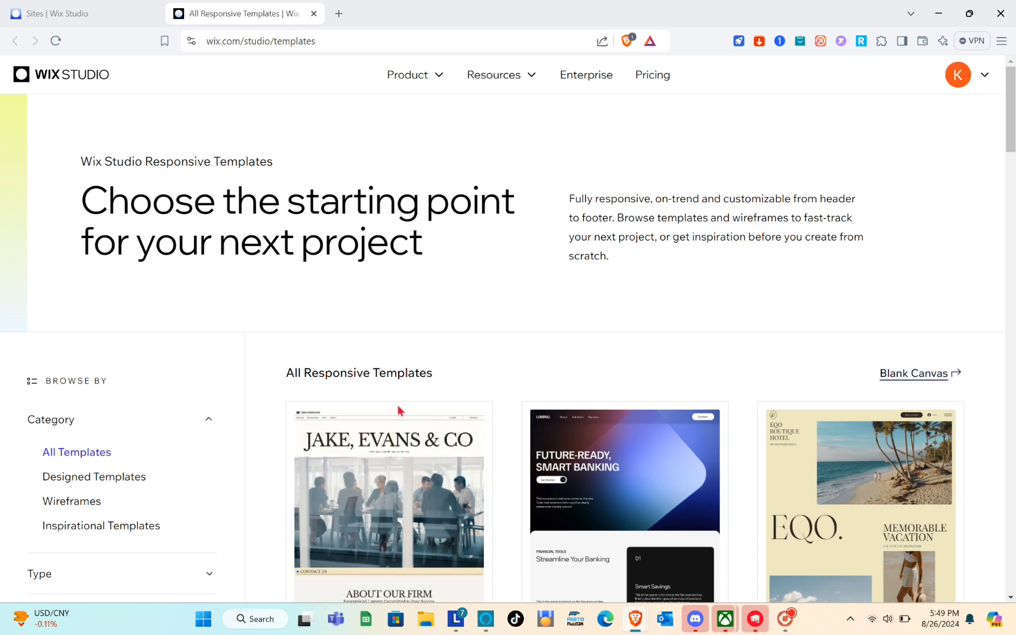
- Browse the full gallery of responsive Wix Studio templates, including the inspirational ones
{"action": "scroll", "coordinate": [398, 411], "scroll_direction": "down", "scroll_amount": 2}
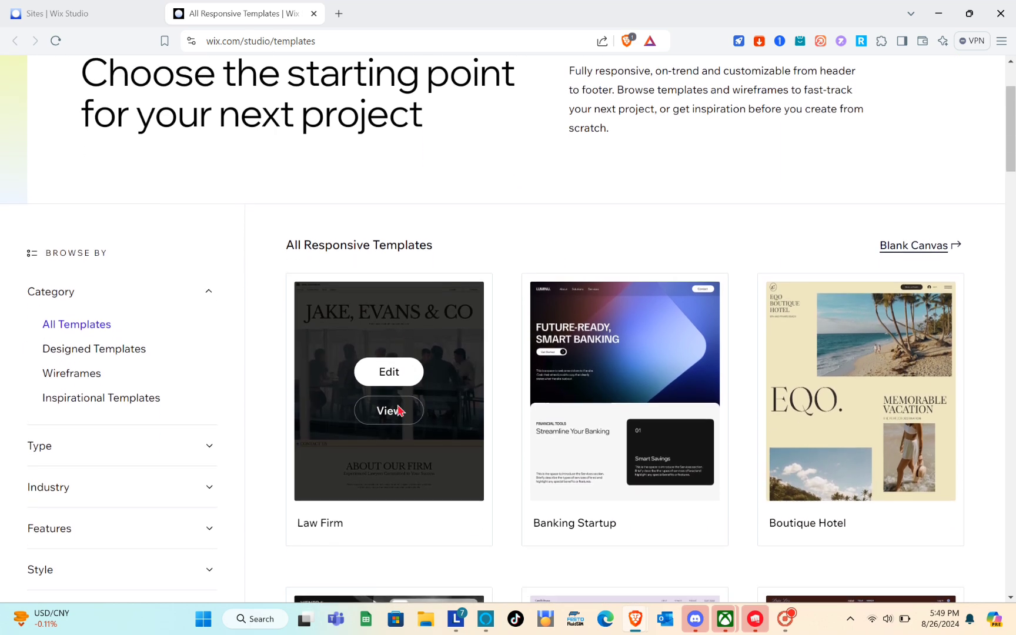
{"action": "scroll", "coordinate": [398, 410], "scroll_direction": "down", "scroll_amount": 2}
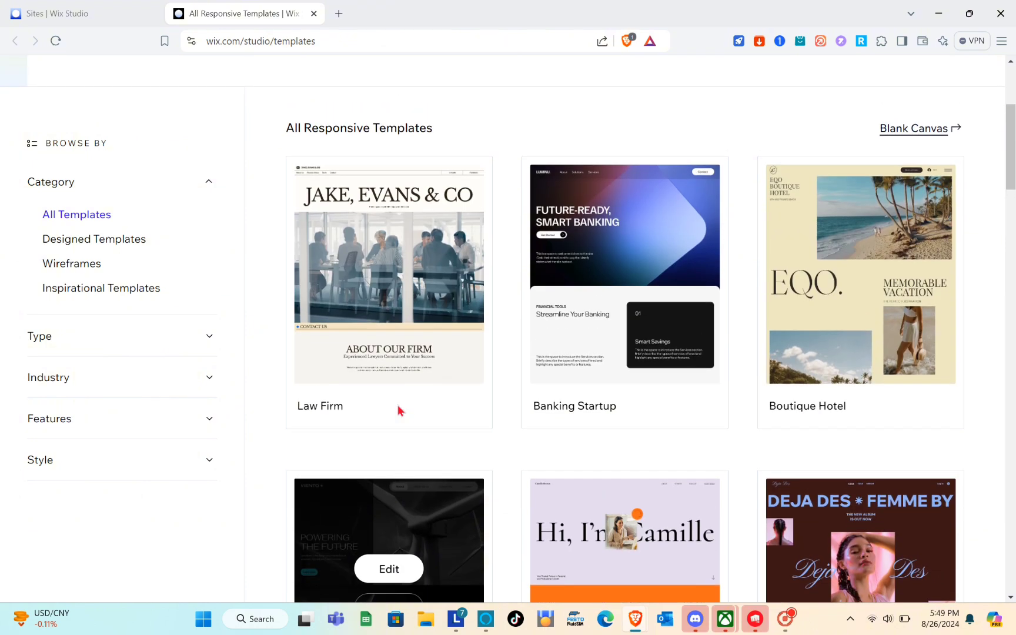
{"action": "scroll", "coordinate": [398, 410], "scroll_direction": "down", "scroll_amount": 14}
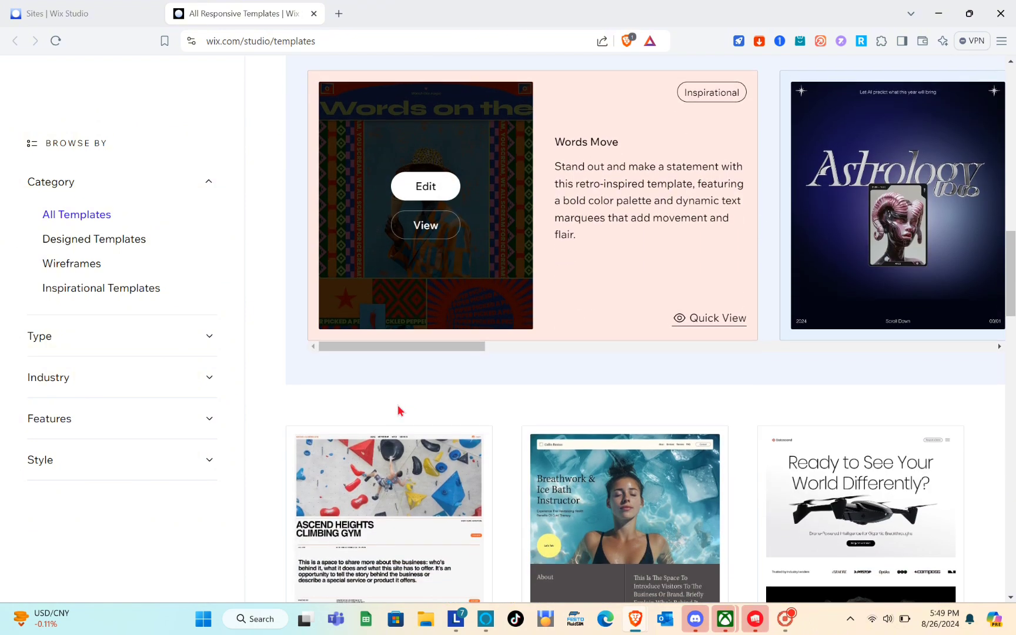
{"action": "scroll", "coordinate": [398, 410], "scroll_direction": "up", "scroll_amount": 3}
{"action": "scroll", "coordinate": [398, 410], "scroll_direction": "down", "scroll_amount": 3}
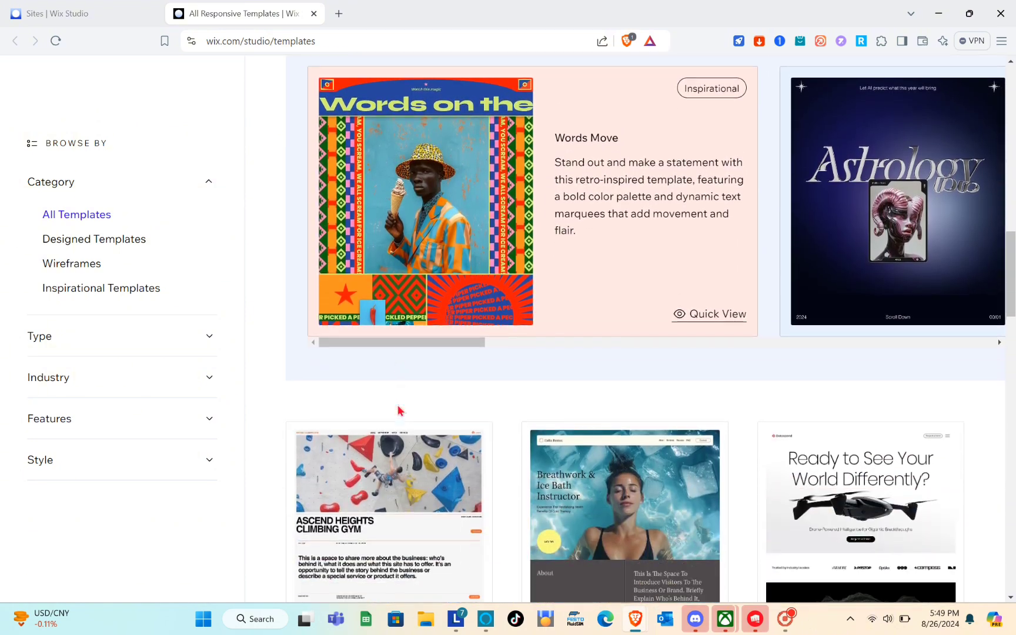
{"action": "scroll", "coordinate": [398, 410], "scroll_direction": "down", "scroll_amount": 7}
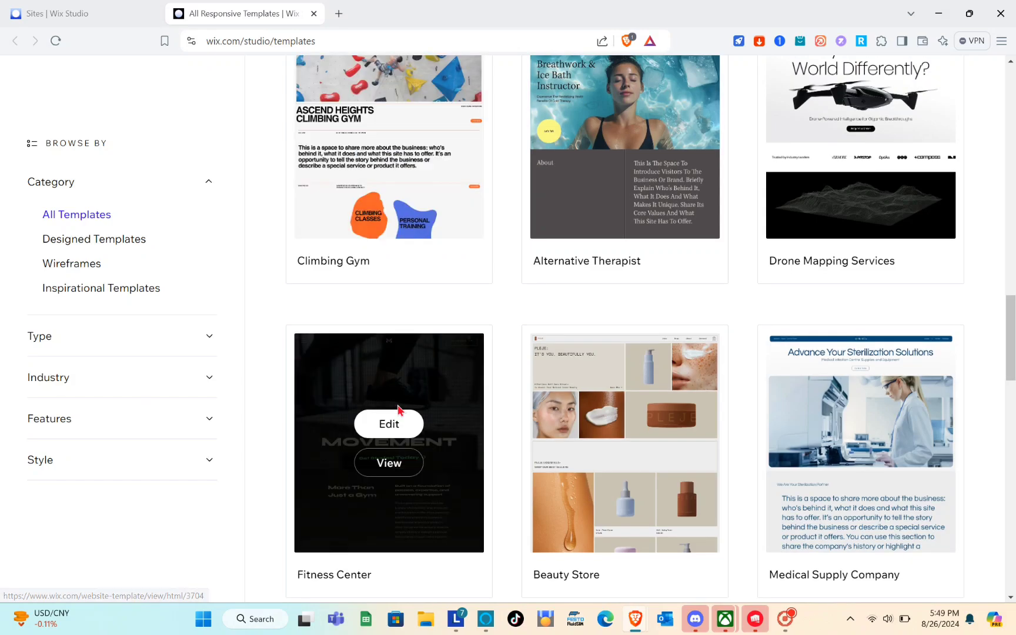
{"action": "scroll", "coordinate": [398, 411], "scroll_direction": "down", "scroll_amount": 13}
{"action": "scroll", "coordinate": [398, 411], "scroll_direction": "up", "scroll_amount": 4}
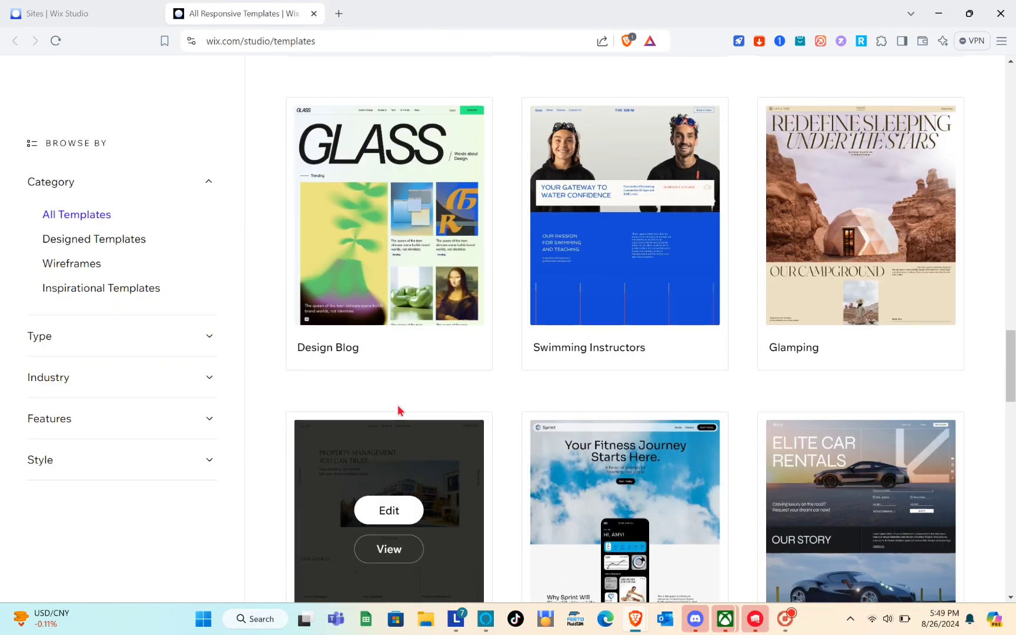
{"action": "scroll", "coordinate": [398, 411], "scroll_direction": "down", "scroll_amount": 12}
{"action": "scroll", "coordinate": [398, 410], "scroll_direction": "down", "scroll_amount": 10}
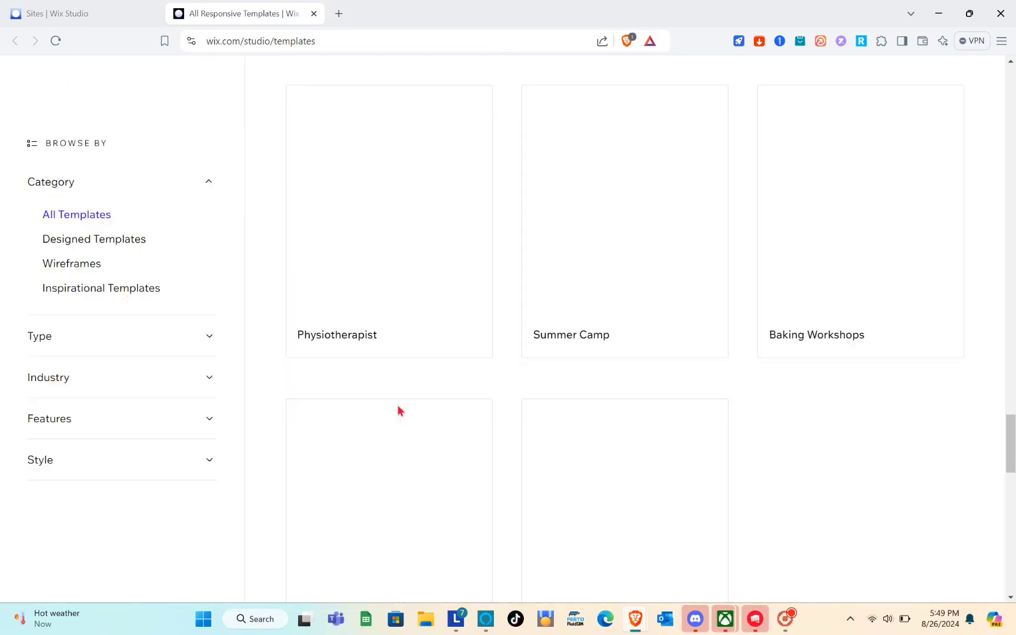
{"action": "scroll", "coordinate": [398, 410], "scroll_direction": "down", "scroll_amount": 14}
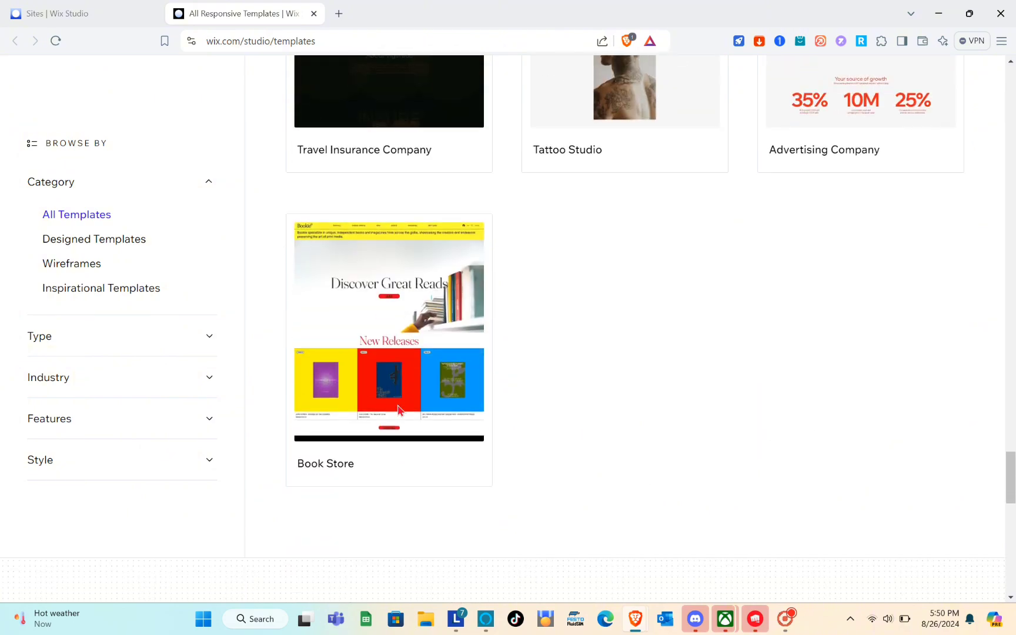
{"action": "scroll", "coordinate": [398, 411], "scroll_direction": "down", "scroll_amount": 3}
{"action": "scroll", "coordinate": [398, 411], "scroll_direction": "down", "scroll_amount": 4}
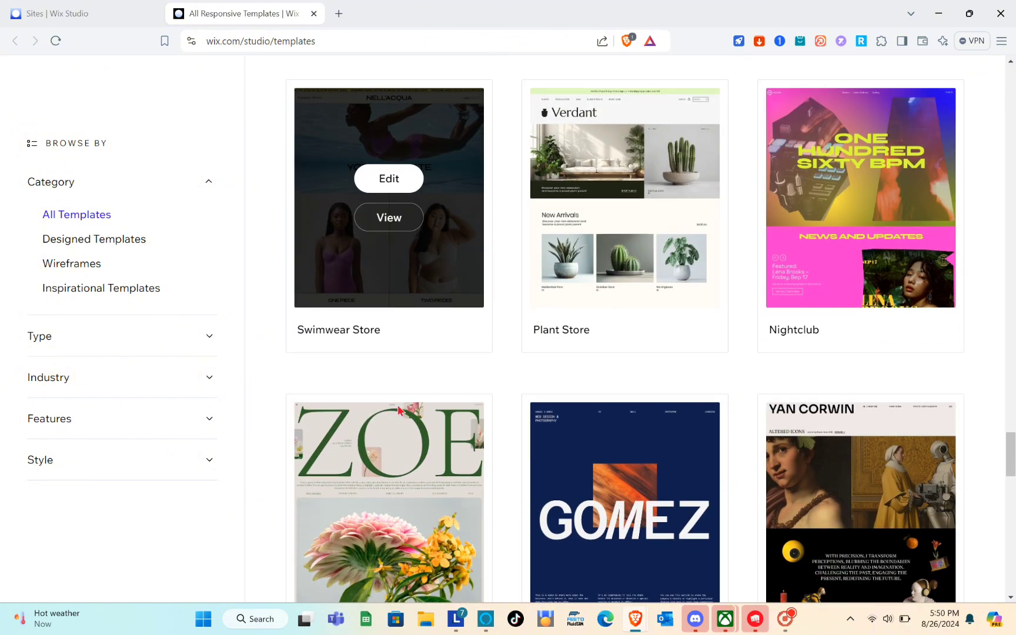
{"action": "scroll", "coordinate": [398, 411], "scroll_direction": "down", "scroll_amount": 12}
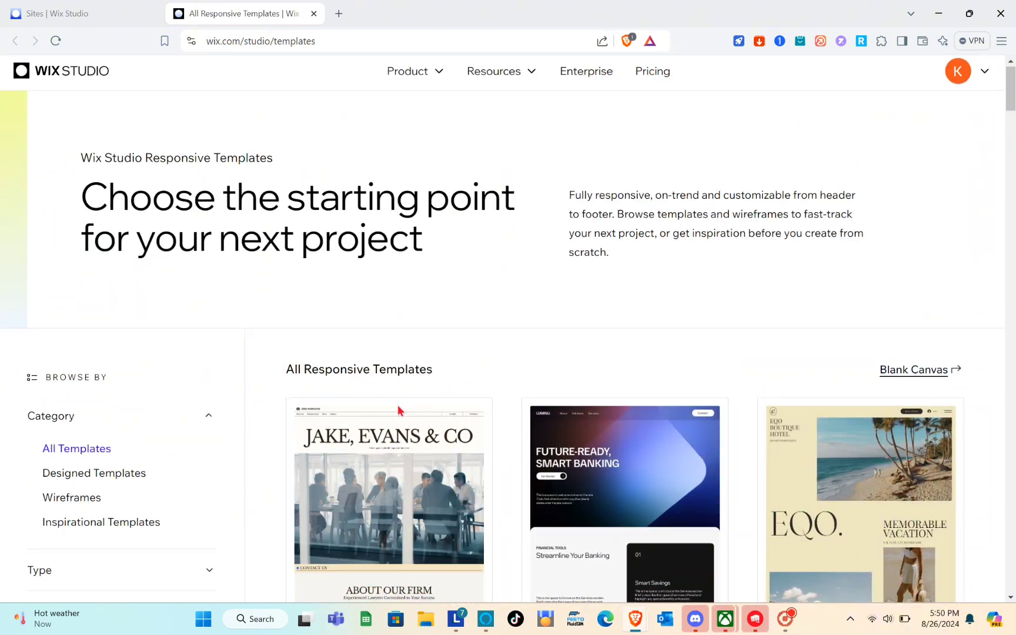
{"action": "scroll", "coordinate": [246, 351], "scroll_direction": "down", "scroll_amount": 8}
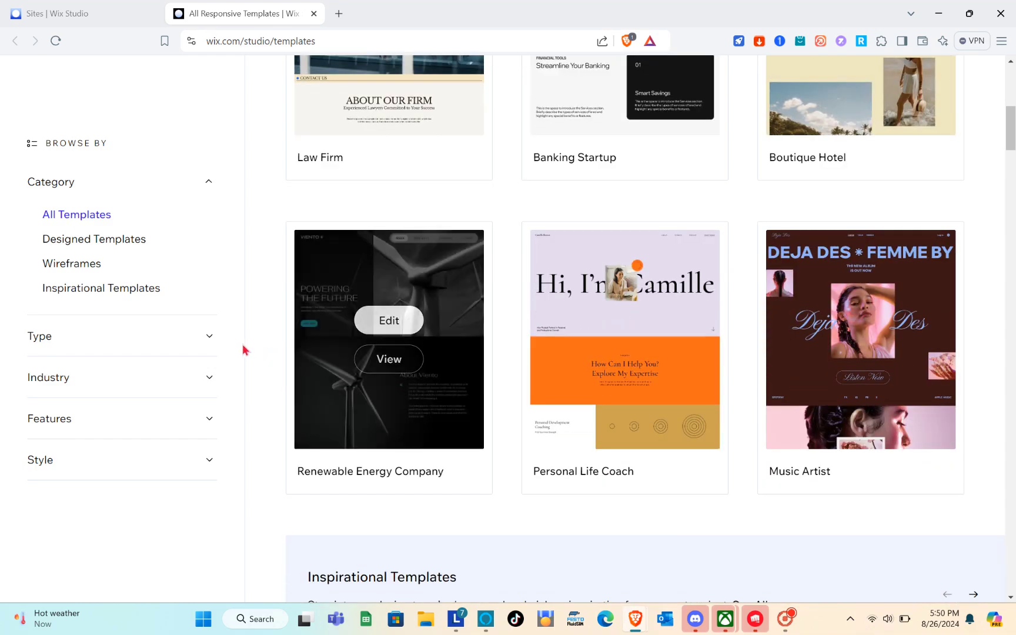
- Review the template filter options offered under Type, Industry and Features
{"action": "left_click", "coordinate": [202, 340]}
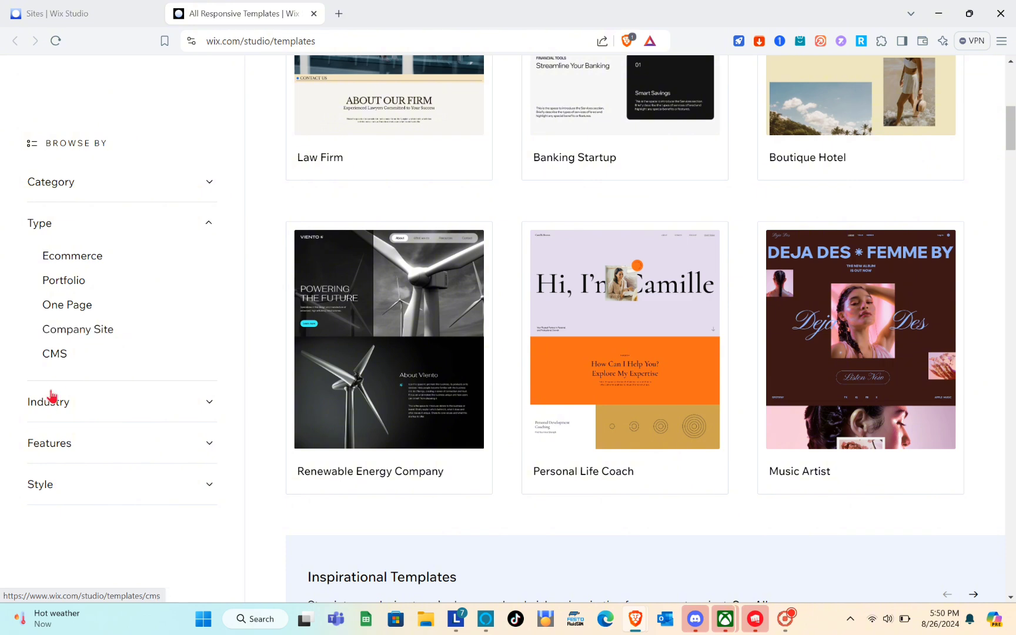
{"action": "left_click", "coordinate": [209, 405]}
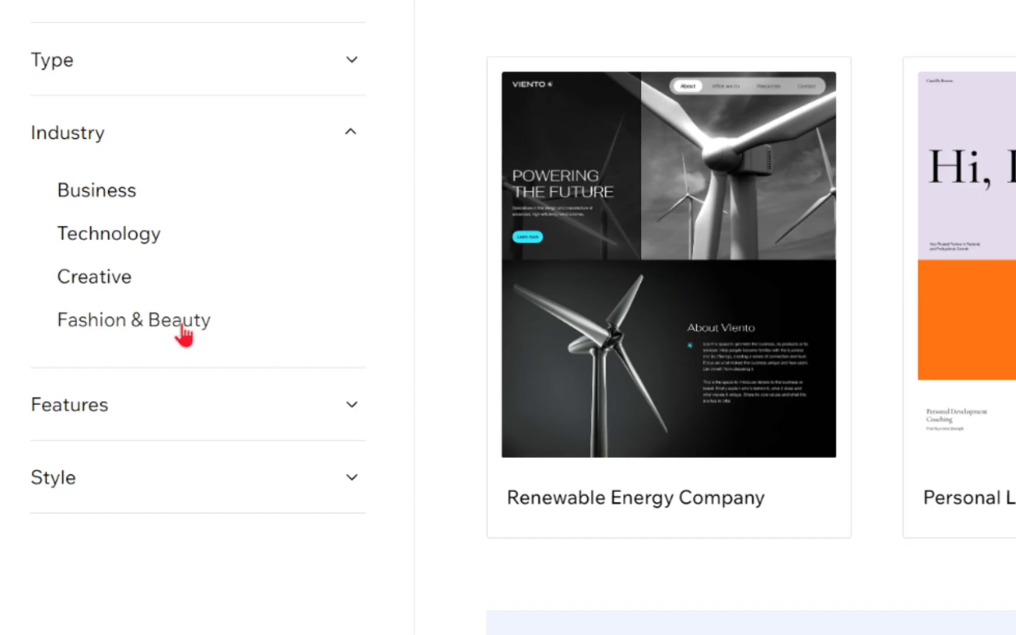
{"action": "left_click", "coordinate": [354, 406]}
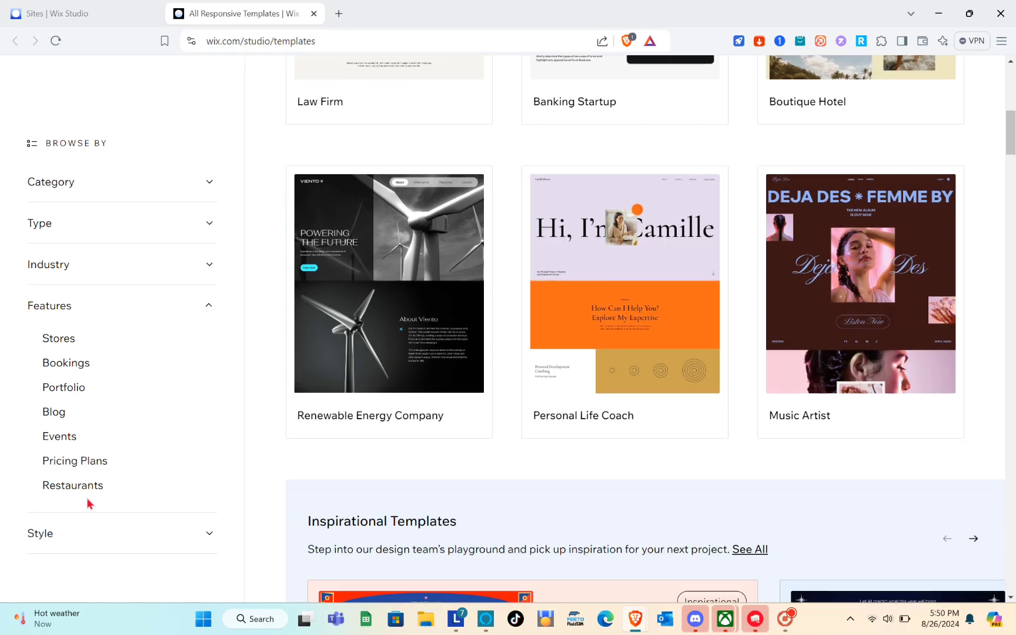
{"action": "scroll", "coordinate": [89, 504], "scroll_direction": "up", "scroll_amount": 3}
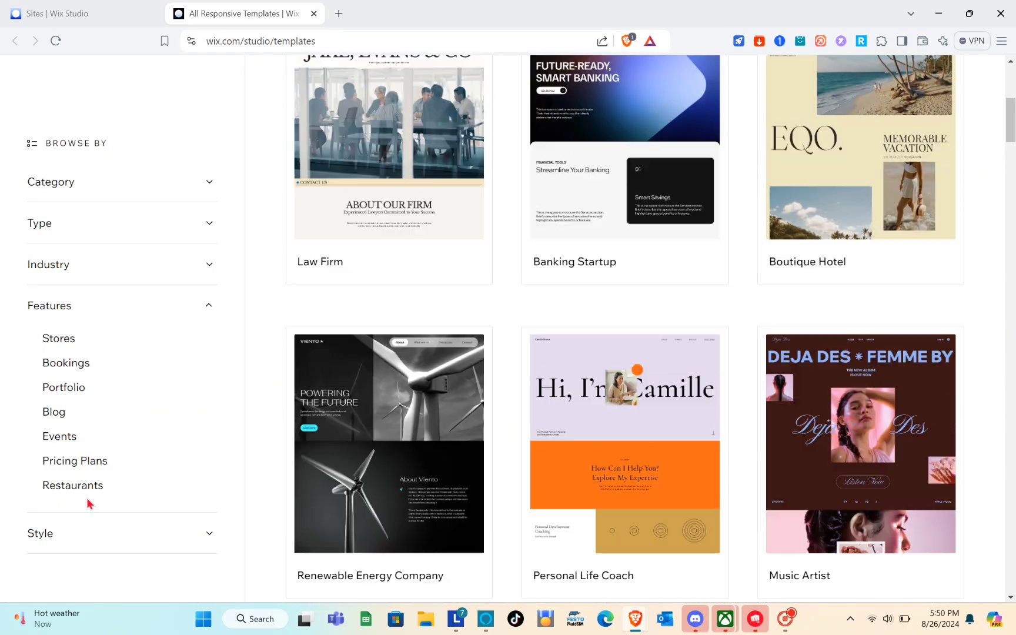
{"action": "left_click", "coordinate": [210, 264]}
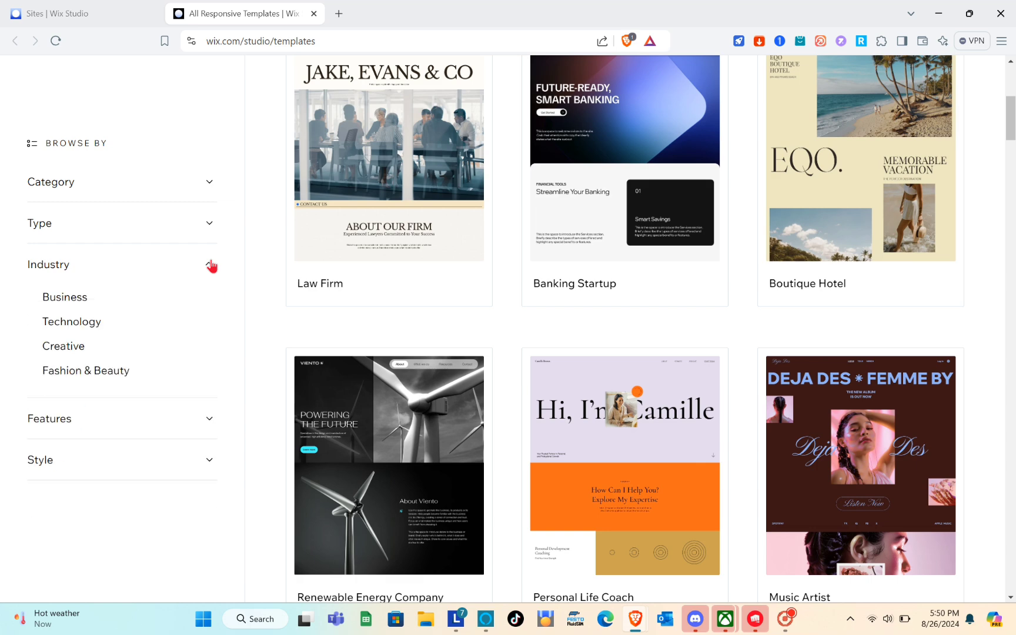
- Filter the templates to the Ecommerce type and look through the matching designs
{"action": "left_click", "coordinate": [210, 224]}
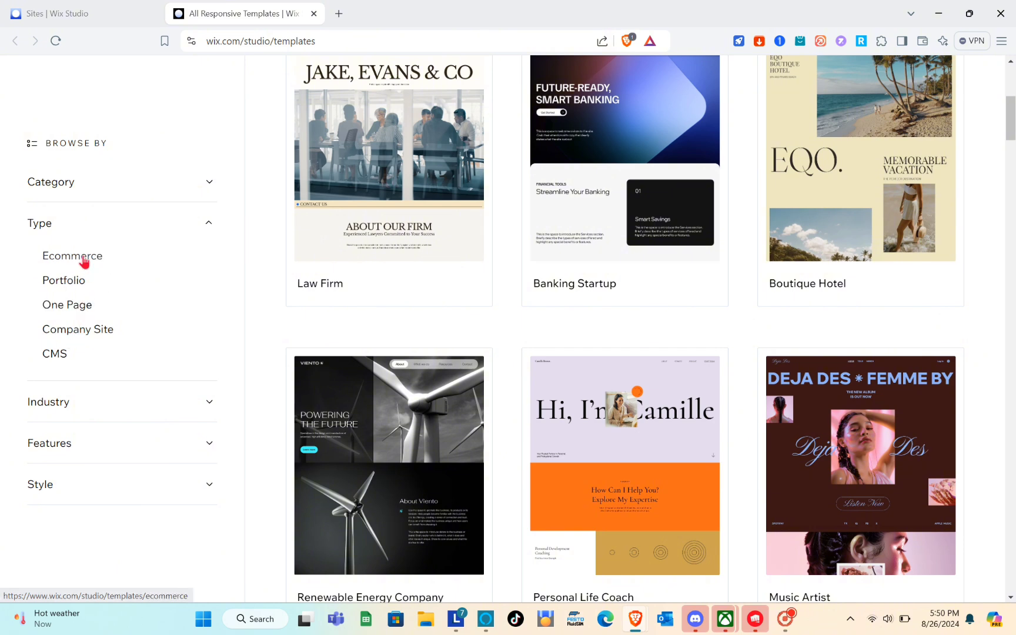
{"action": "left_click", "coordinate": [83, 261]}
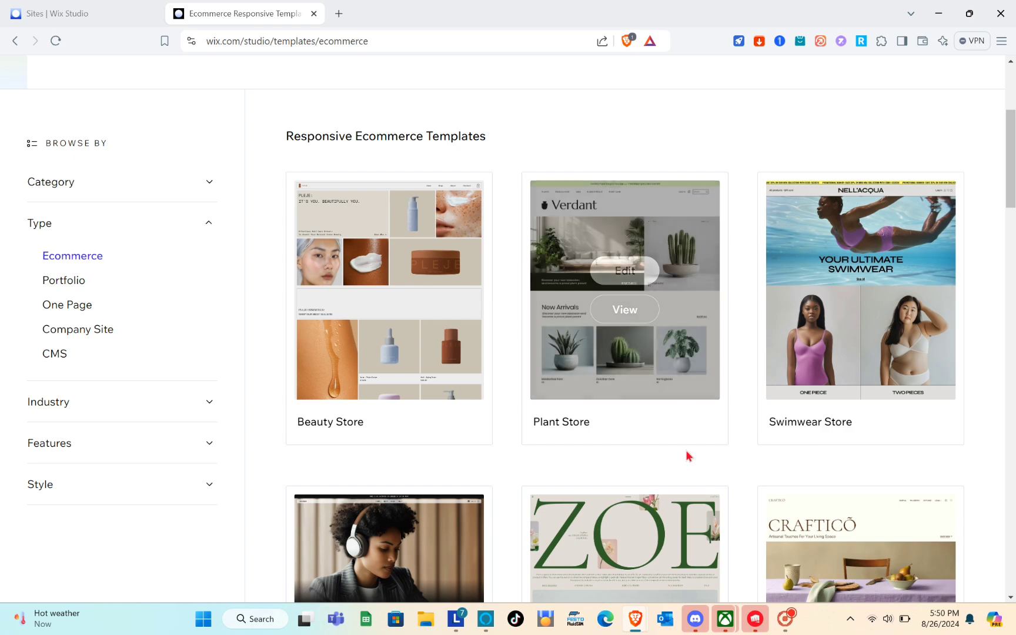
{"action": "scroll", "coordinate": [688, 455], "scroll_direction": "down", "scroll_amount": 4}
{"action": "scroll", "coordinate": [688, 454], "scroll_direction": "down", "scroll_amount": 10}
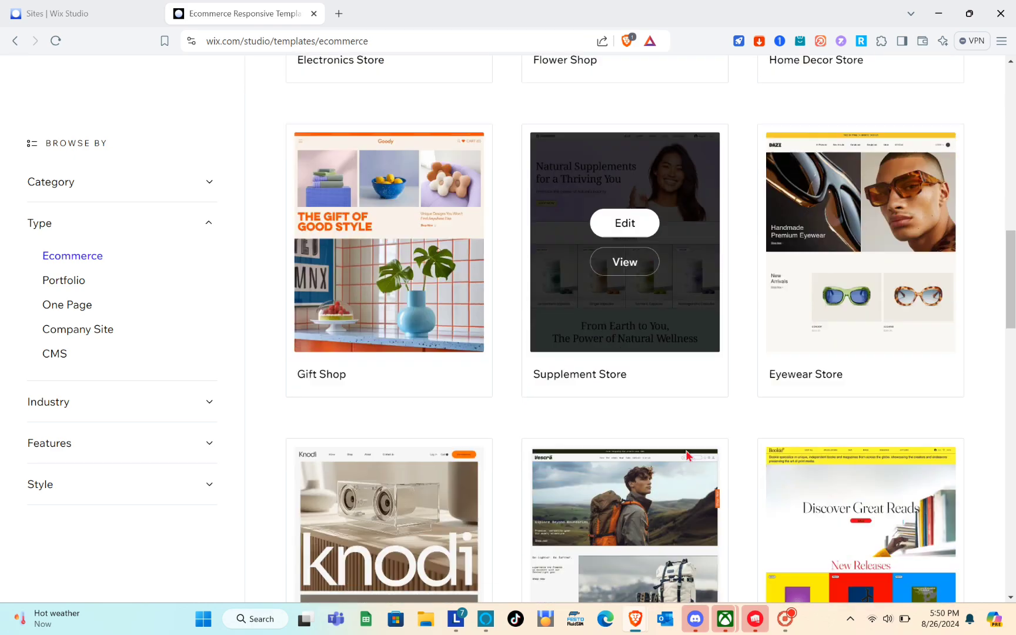
{"action": "scroll", "coordinate": [686, 455], "scroll_direction": "up", "scroll_amount": 15}
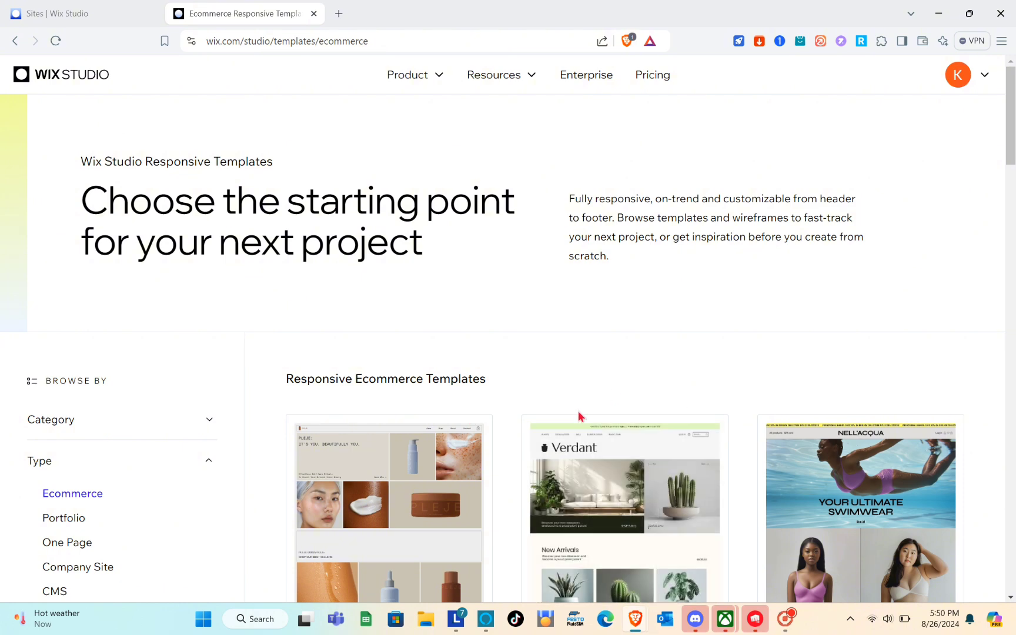
- Preview the Beauty Store ecommerce template and look through its home page in desktop view
{"action": "scroll", "coordinate": [567, 465], "scroll_direction": "down", "scroll_amount": 3}
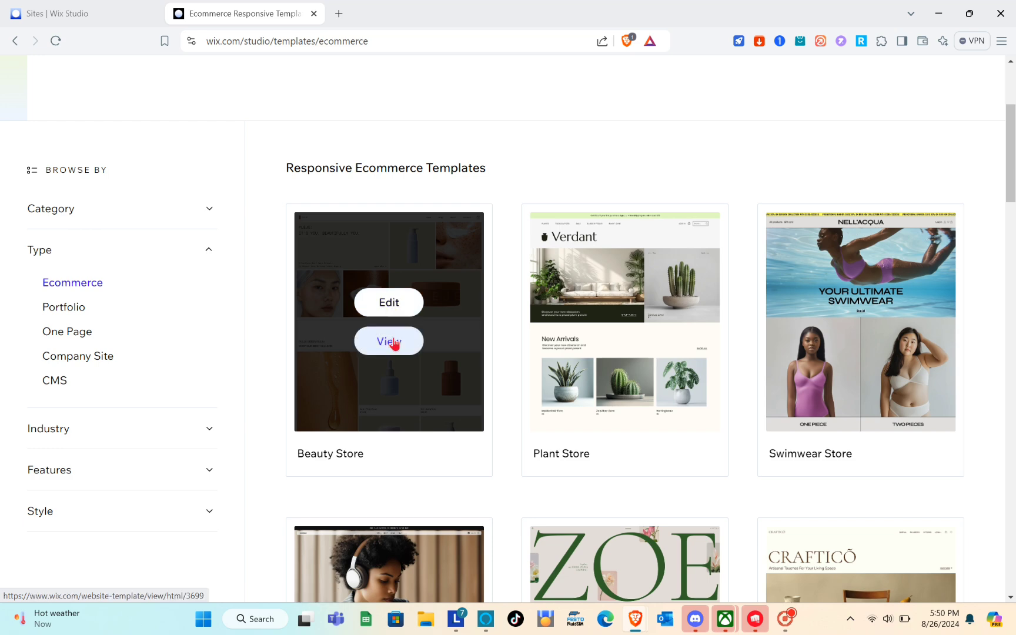
{"action": "left_click", "coordinate": [392, 341]}
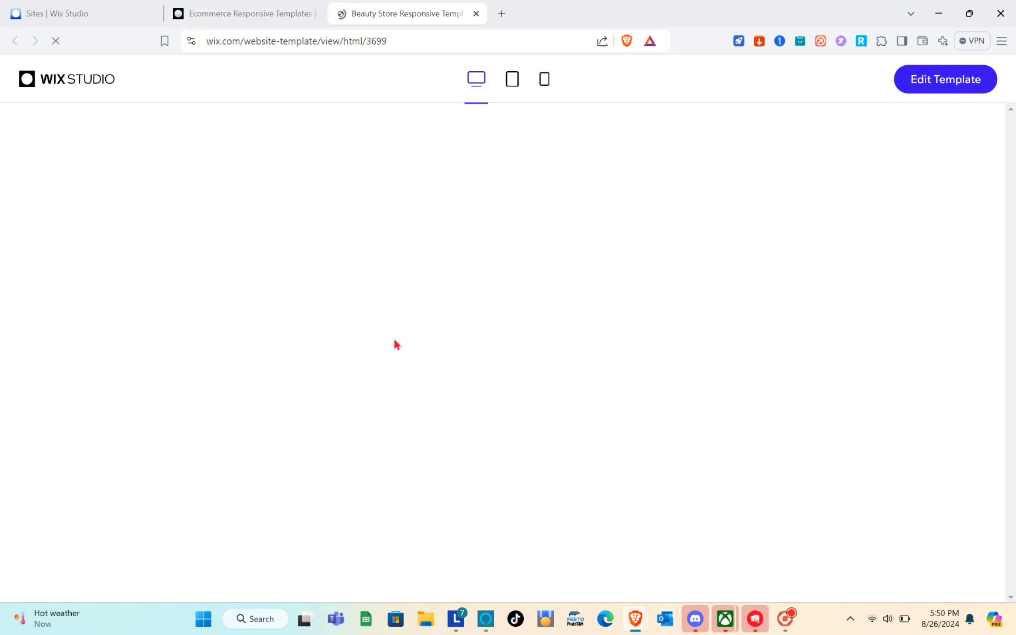
{"action": "scroll", "coordinate": [394, 345], "scroll_direction": "down", "scroll_amount": 2}
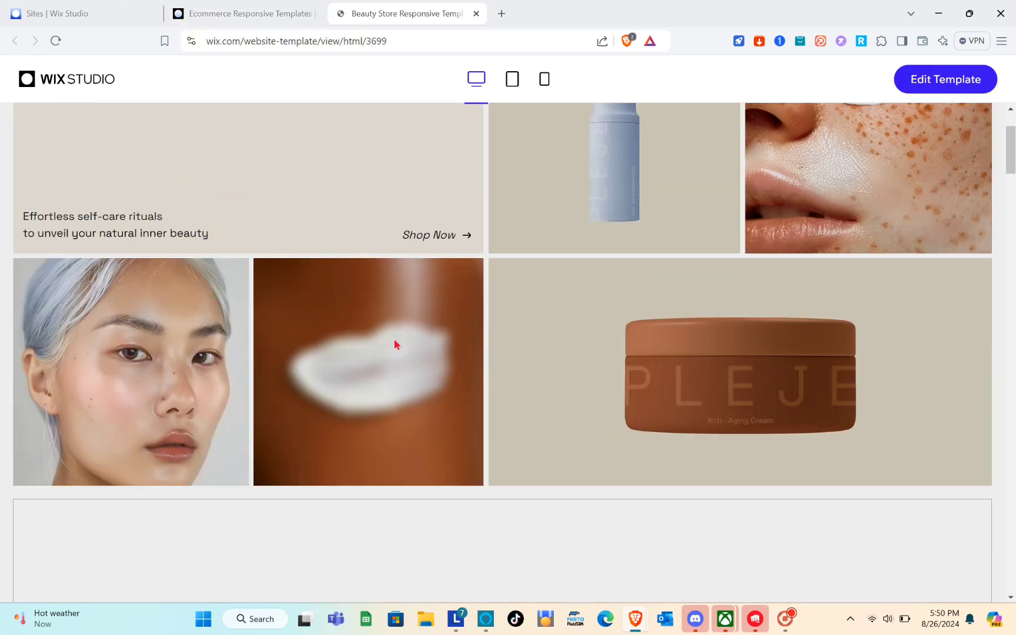
{"action": "scroll", "coordinate": [395, 344], "scroll_direction": "down", "scroll_amount": 15}
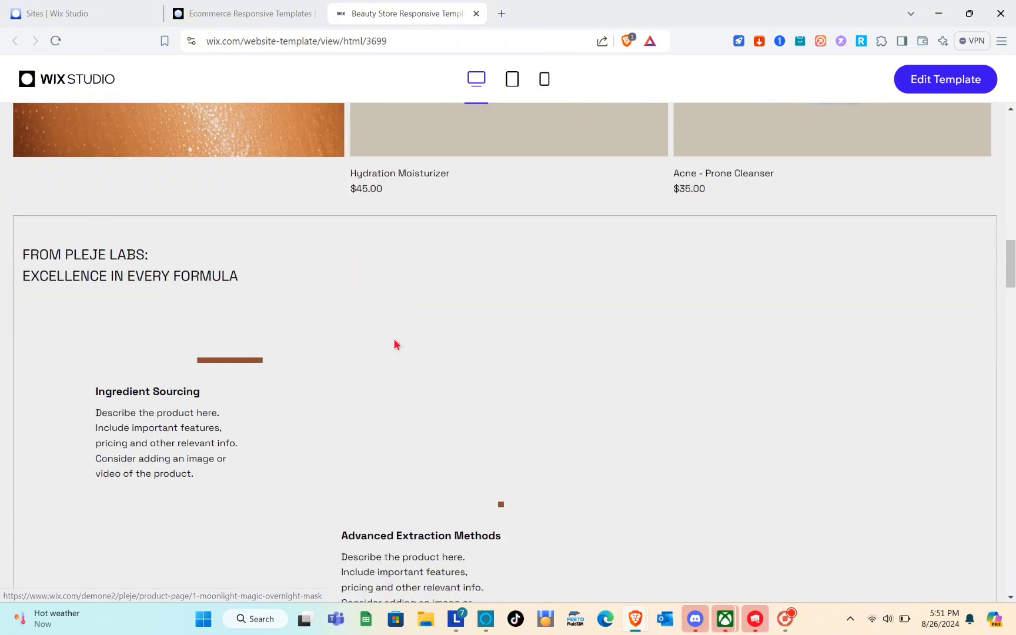
{"action": "scroll", "coordinate": [395, 344], "scroll_direction": "down", "scroll_amount": 10}
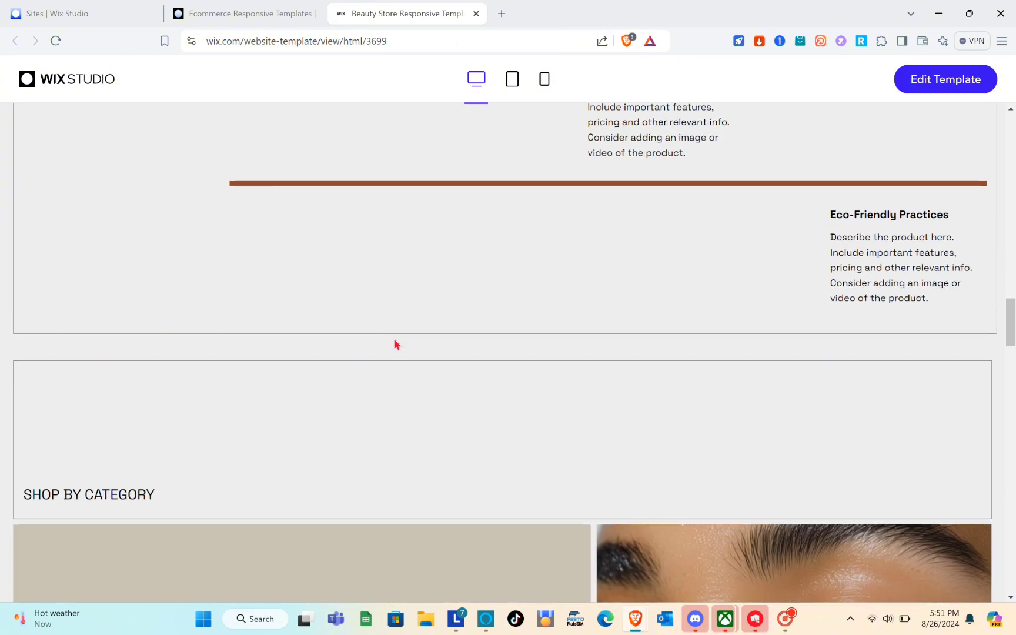
{"action": "scroll", "coordinate": [395, 344], "scroll_direction": "up", "scroll_amount": 20}
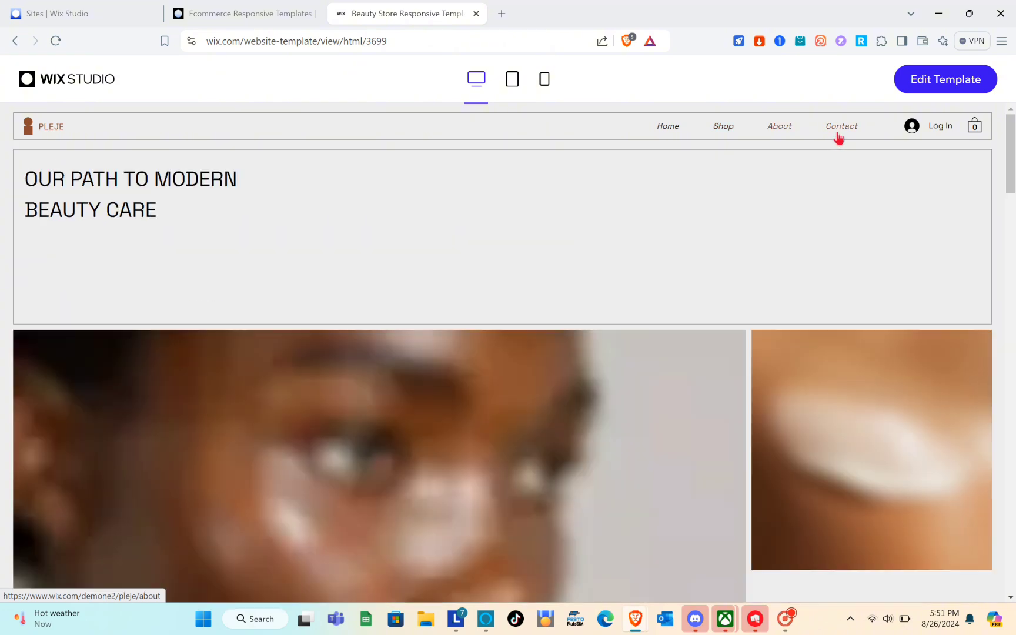
- Look through the template's About page, including its FAQ section, in desktop view
{"action": "scroll", "coordinate": [837, 137], "scroll_direction": "down", "scroll_amount": 10}
{"action": "scroll", "coordinate": [838, 137], "scroll_direction": "down", "scroll_amount": 15}
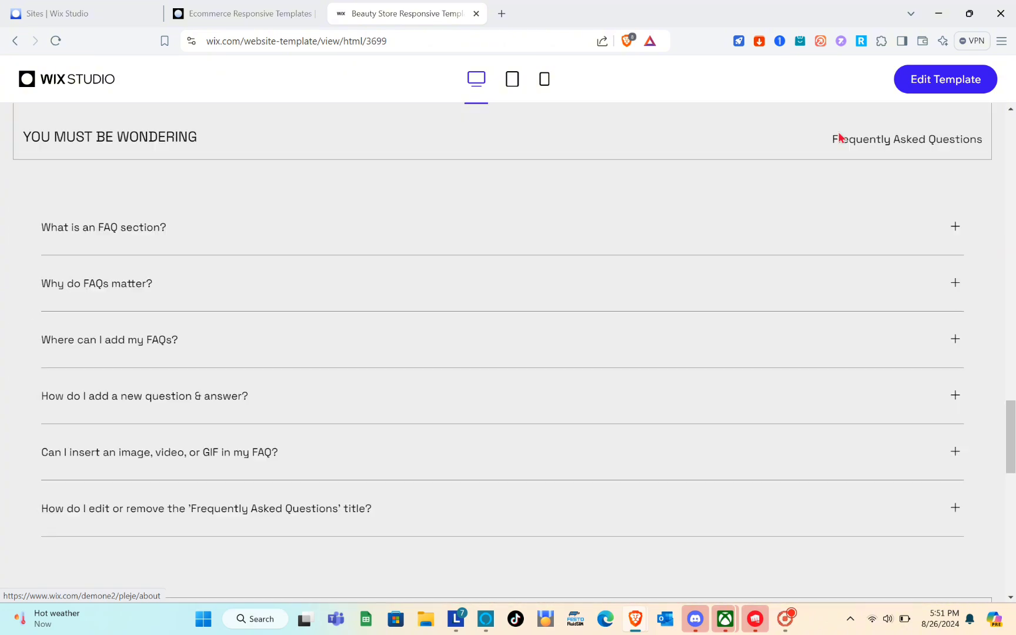
{"action": "scroll", "coordinate": [454, 215], "scroll_direction": "up", "scroll_amount": 20}
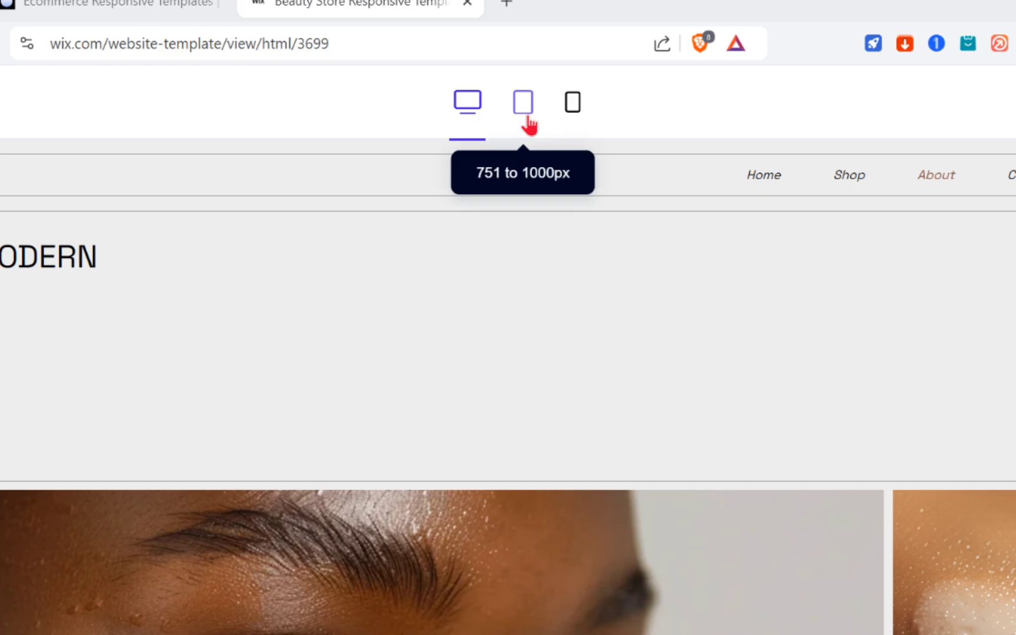
- Switch the template preview to the 751 to 1000px tablet size and look through the page
{"action": "left_click", "coordinate": [528, 119]}
{"action": "scroll", "coordinate": [574, 571], "scroll_direction": "down", "scroll_amount": 5}
{"action": "scroll", "coordinate": [574, 568], "scroll_direction": "down", "scroll_amount": 15}
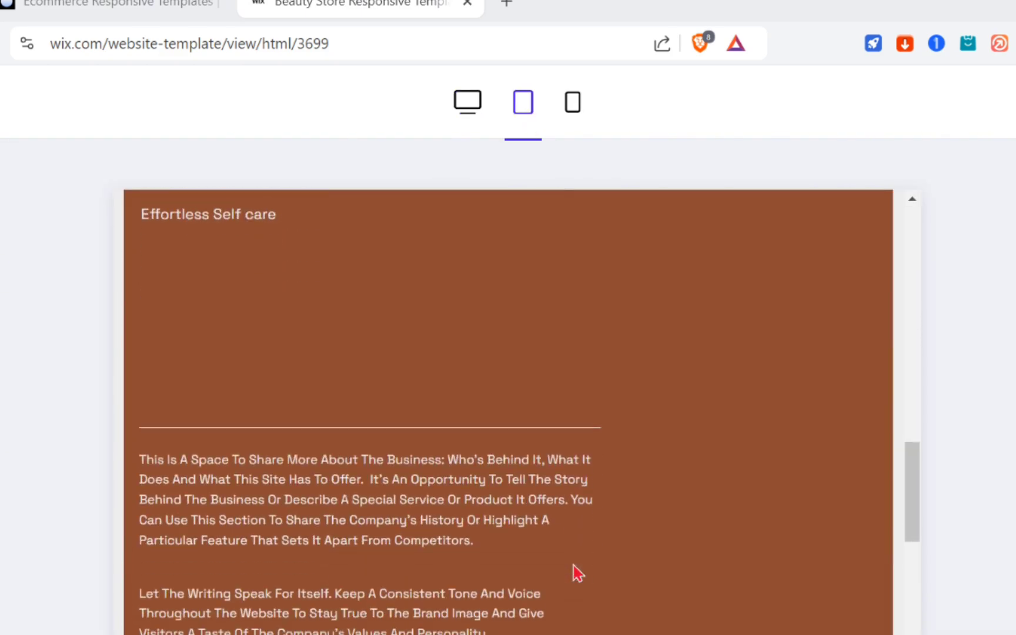
{"action": "scroll", "coordinate": [572, 562], "scroll_direction": "up", "scroll_amount": 20}
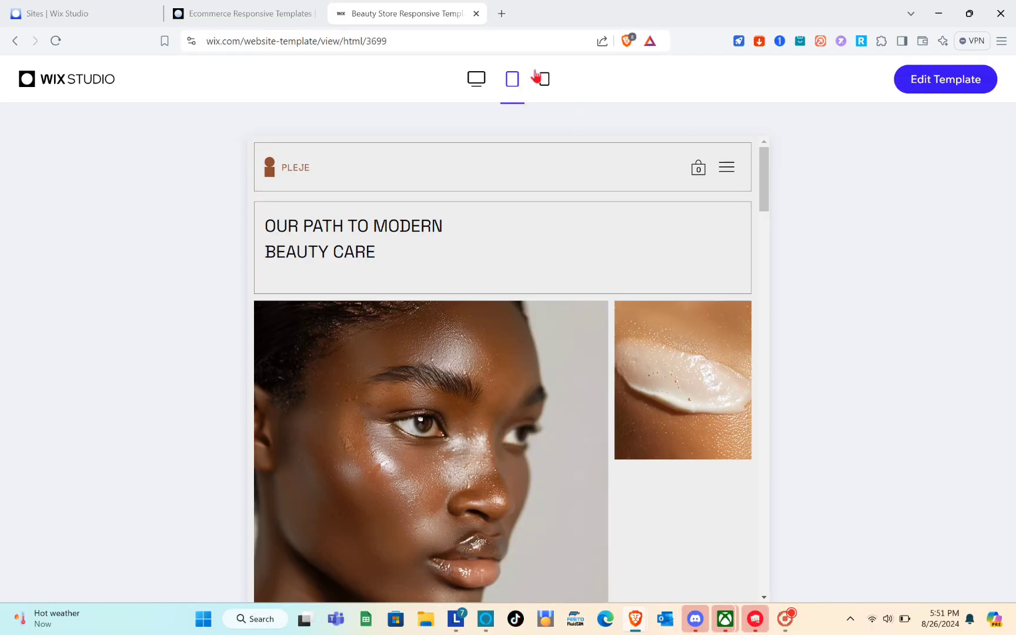
- Switch the template preview to the 320 to 750px mobile size and look through the page
{"action": "left_click", "coordinate": [544, 79]}
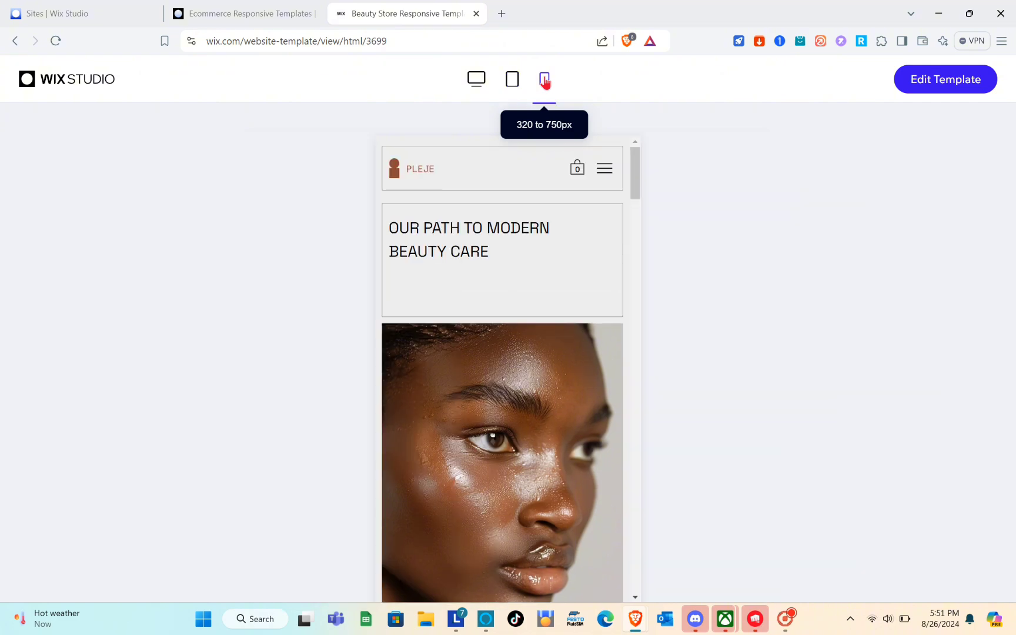
{"action": "scroll", "coordinate": [526, 320], "scroll_direction": "down", "scroll_amount": 15}
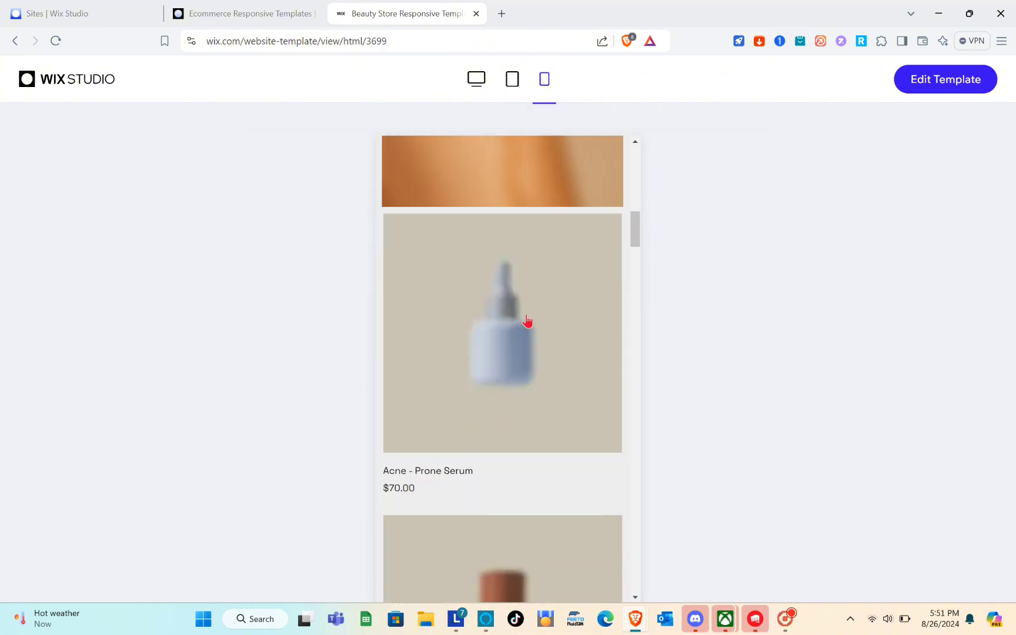
{"action": "scroll", "coordinate": [526, 318], "scroll_direction": "down", "scroll_amount": 20}
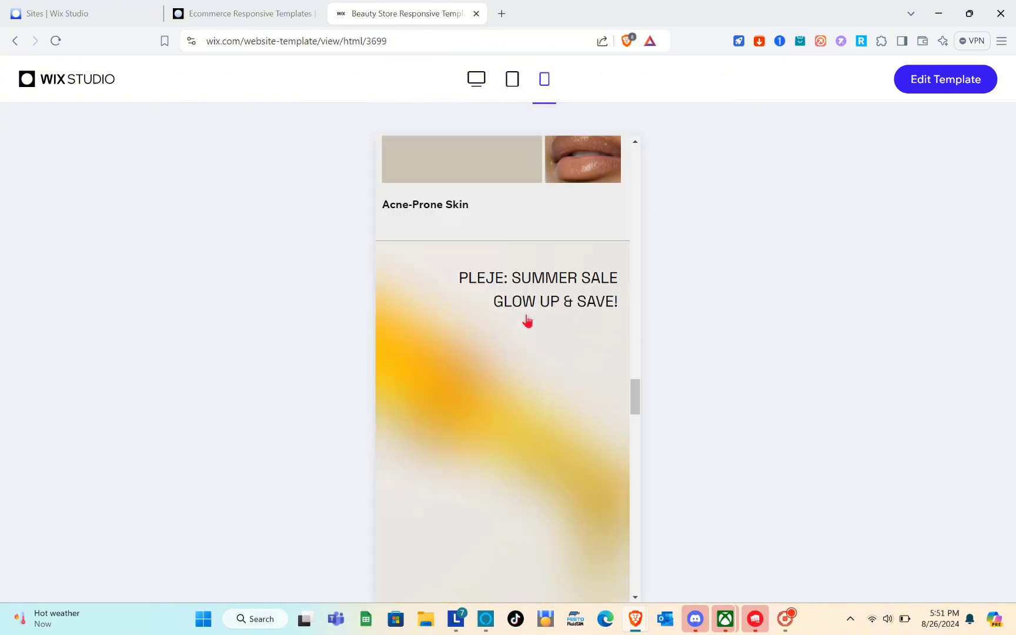
{"action": "scroll", "coordinate": [528, 320], "scroll_direction": "up", "scroll_amount": 20}
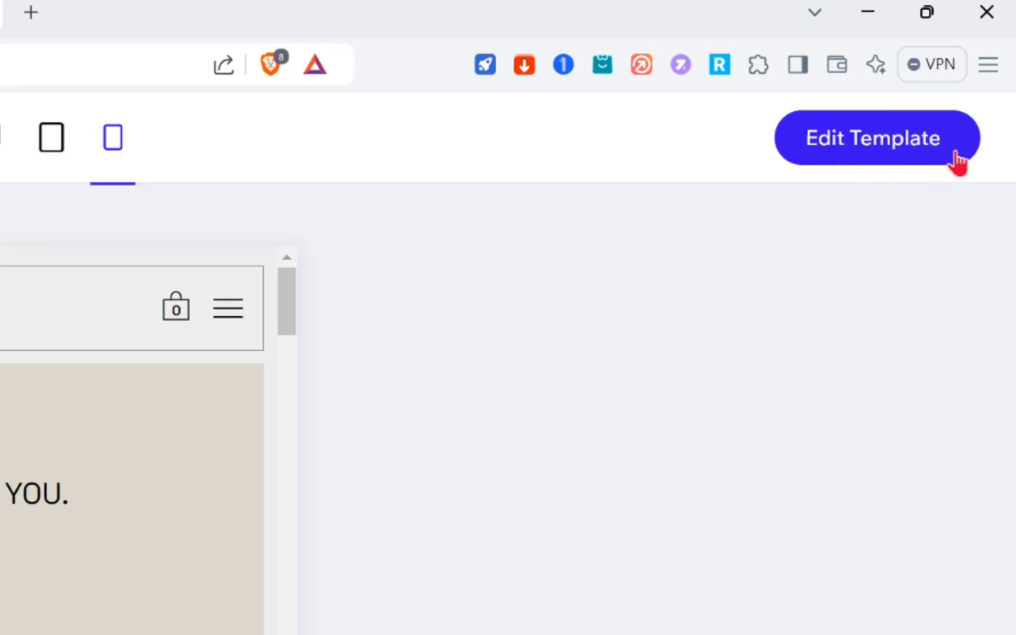
- Open the Beauty Store template for editing and look over the home page in the editor
{"action": "left_click", "coordinate": [864, 149]}
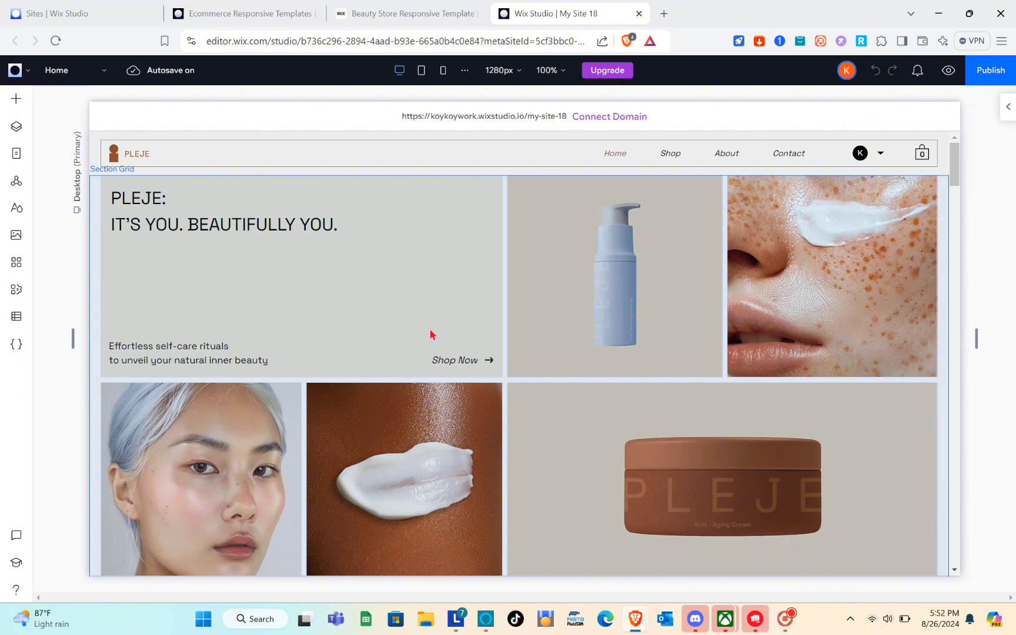
{"action": "scroll", "coordinate": [435, 375], "scroll_direction": "down", "scroll_amount": 4}
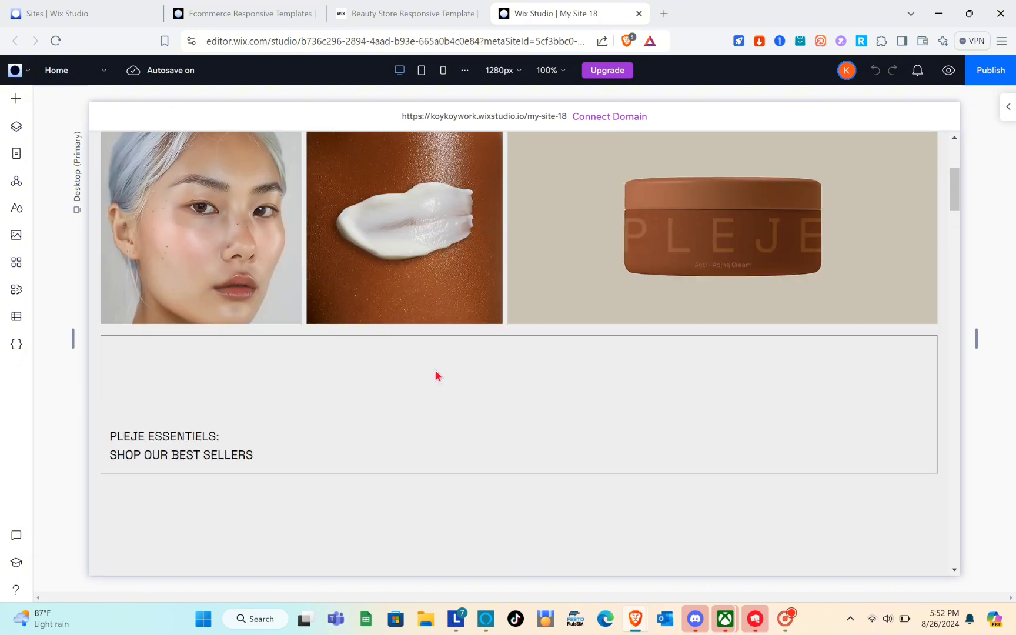
{"action": "scroll", "coordinate": [435, 375], "scroll_direction": "up", "scroll_amount": 4}
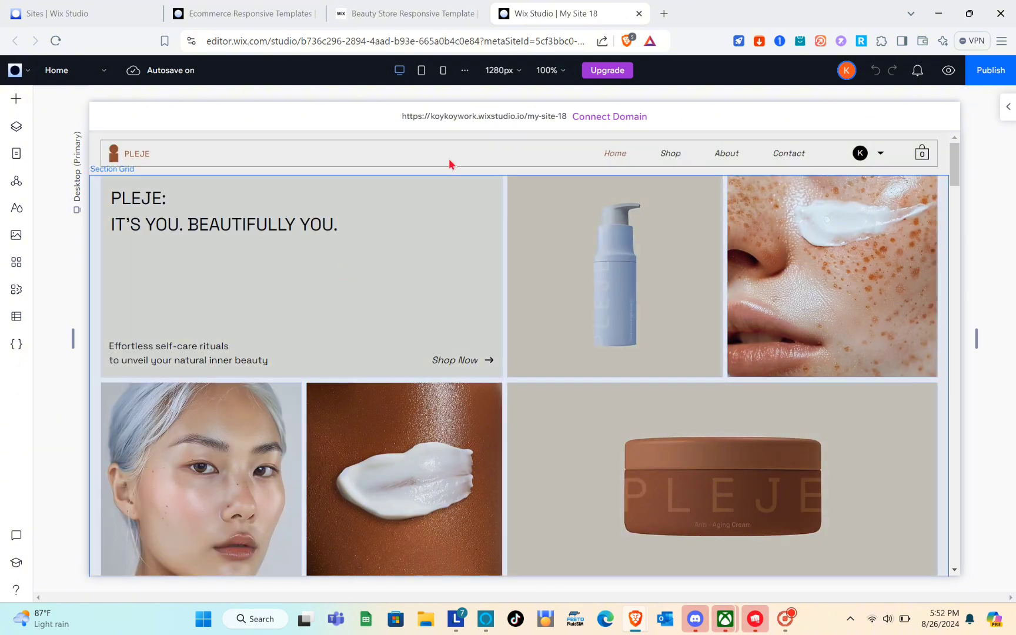
{"action": "scroll", "coordinate": [593, 315], "scroll_direction": "down", "scroll_amount": 5}
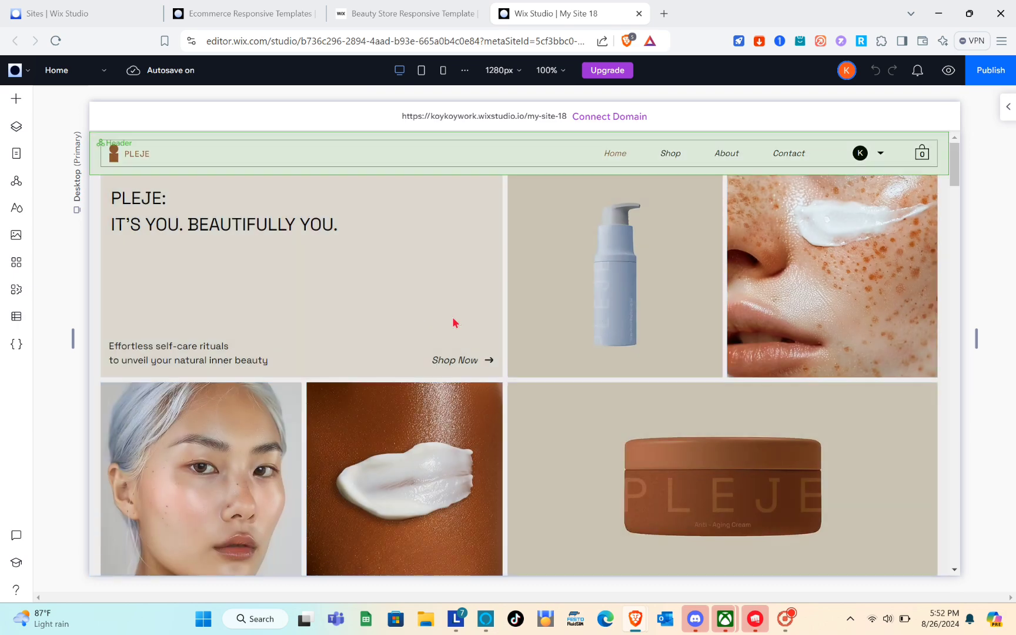
- Select the home page's first Section Grid and review its responsive behavior options in the inspector, keeping Fit to screen
{"action": "left_click", "coordinate": [519, 259]}
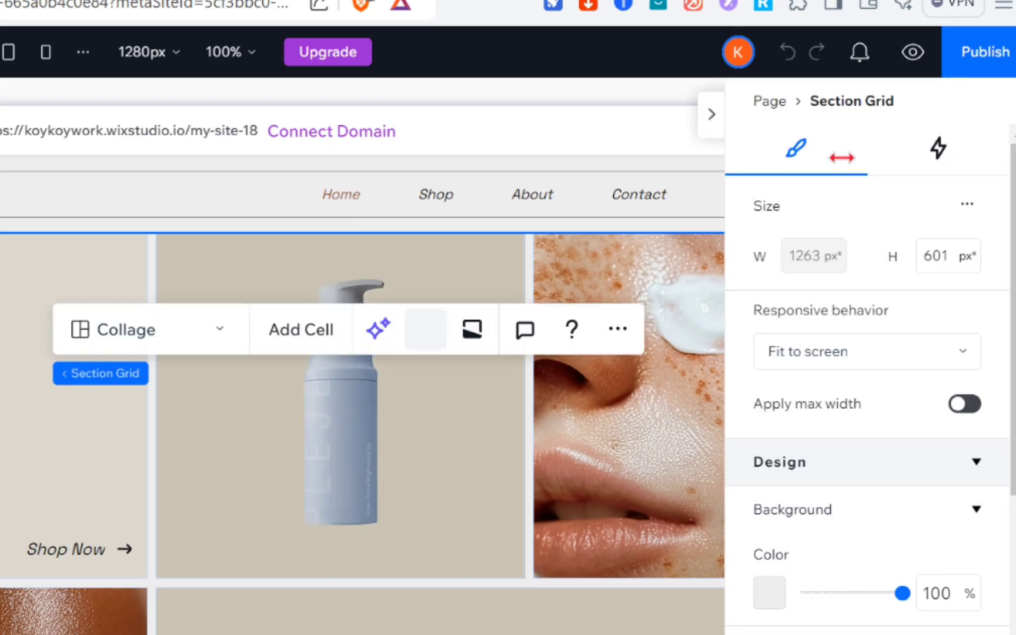
{"action": "left_click", "coordinate": [713, 114]}
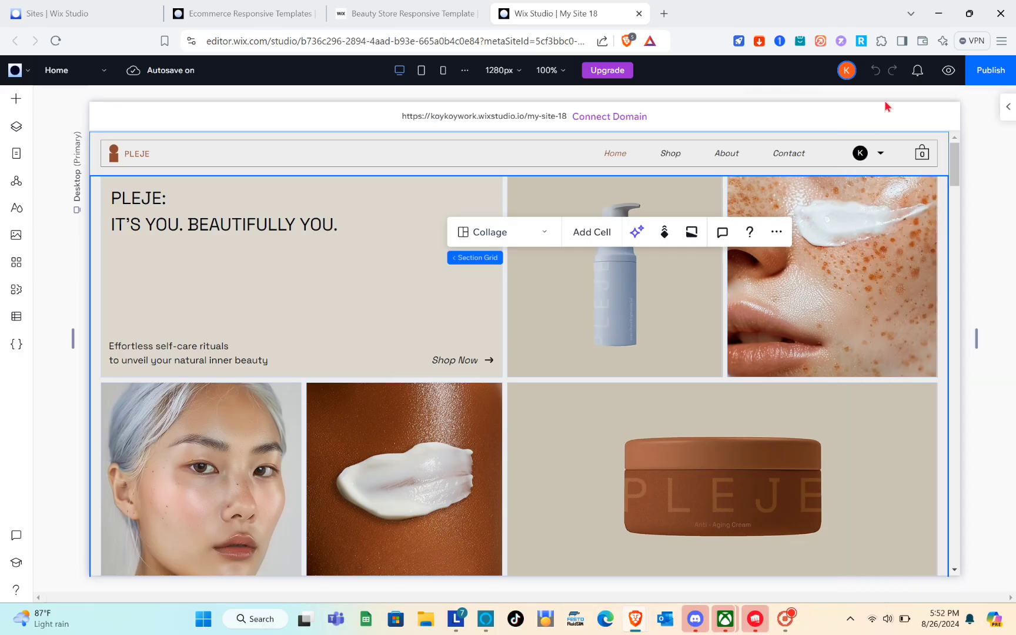
{"action": "left_click", "coordinate": [1010, 114]}
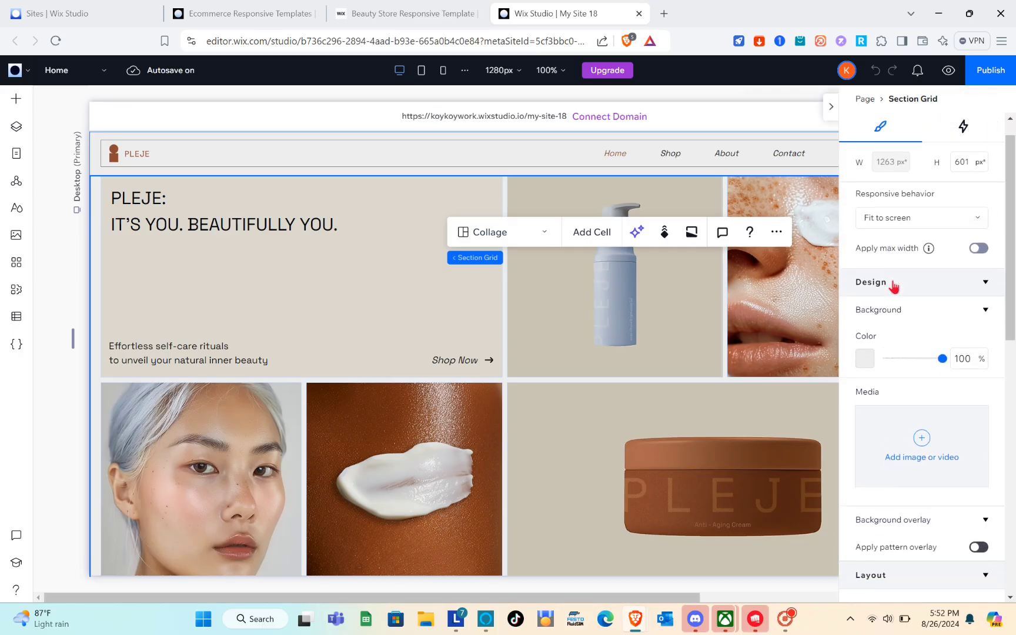
{"action": "scroll", "coordinate": [893, 286], "scroll_direction": "up", "scroll_amount": 1}
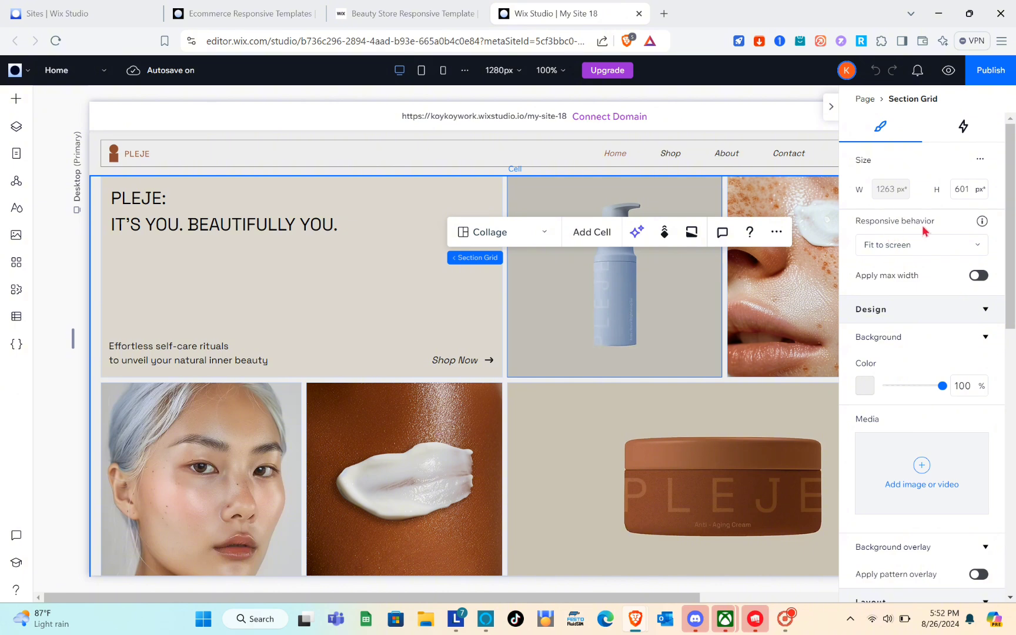
{"action": "left_click", "coordinate": [932, 246]}
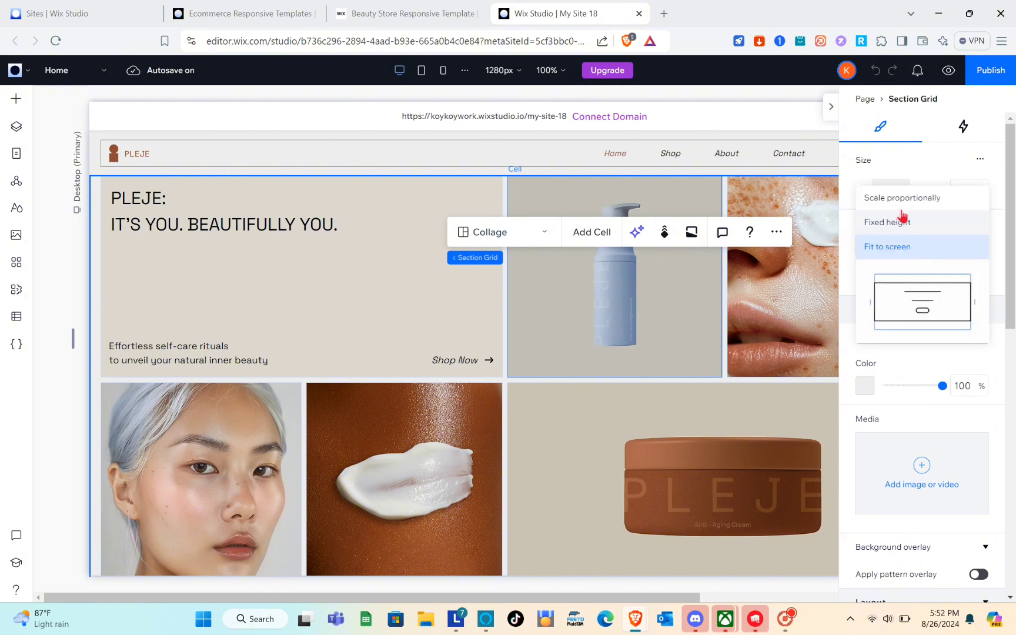
{"action": "left_click", "coordinate": [909, 254]}
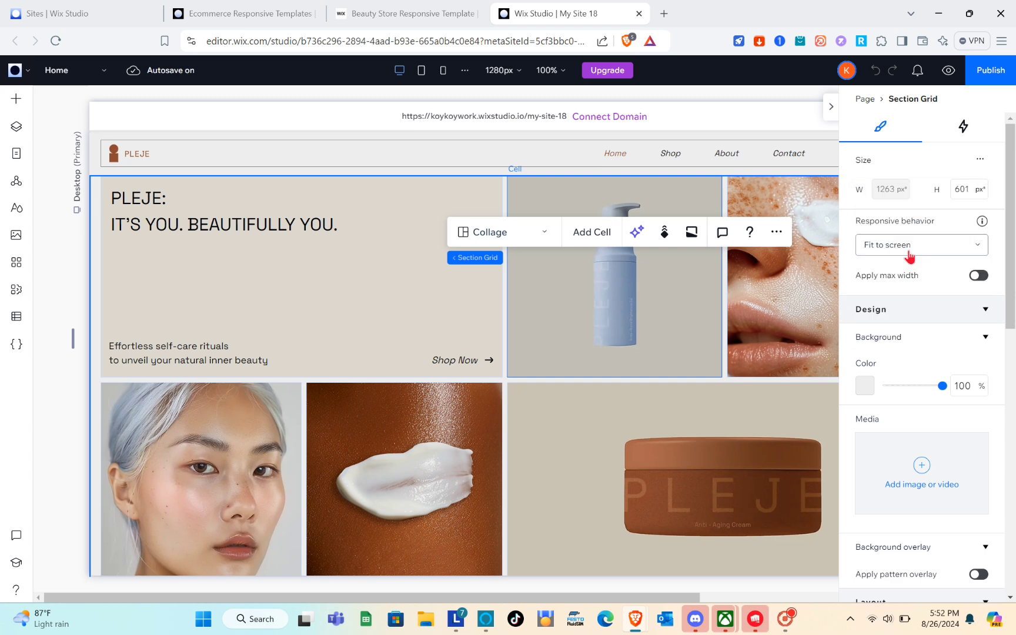
- Collapse the Section Grid's Design settings and review its layout, grid, gap, overflow, position and padding settings
{"action": "scroll", "coordinate": [909, 253], "scroll_direction": "down", "scroll_amount": 2}
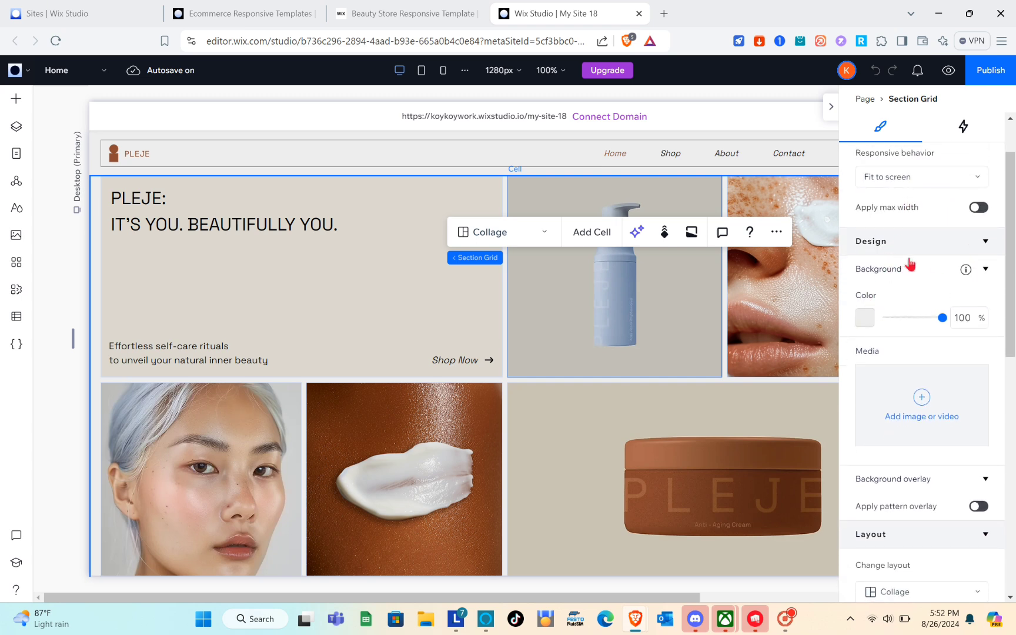
{"action": "left_click", "coordinate": [988, 241]}
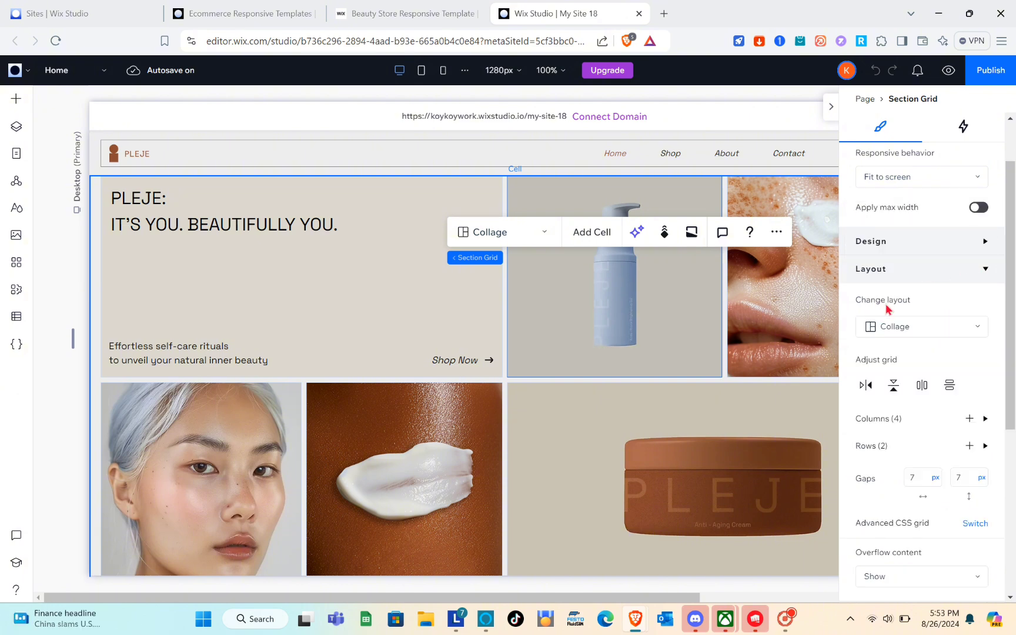
{"action": "scroll", "coordinate": [882, 326], "scroll_direction": "down", "scroll_amount": 2}
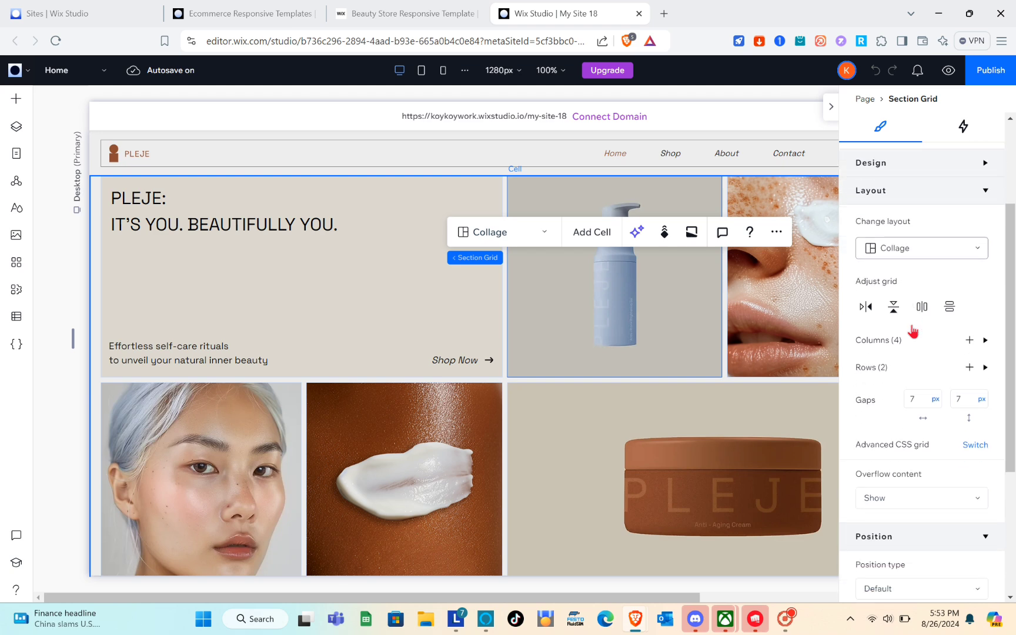
{"action": "scroll", "coordinate": [912, 332], "scroll_direction": "down", "scroll_amount": 1}
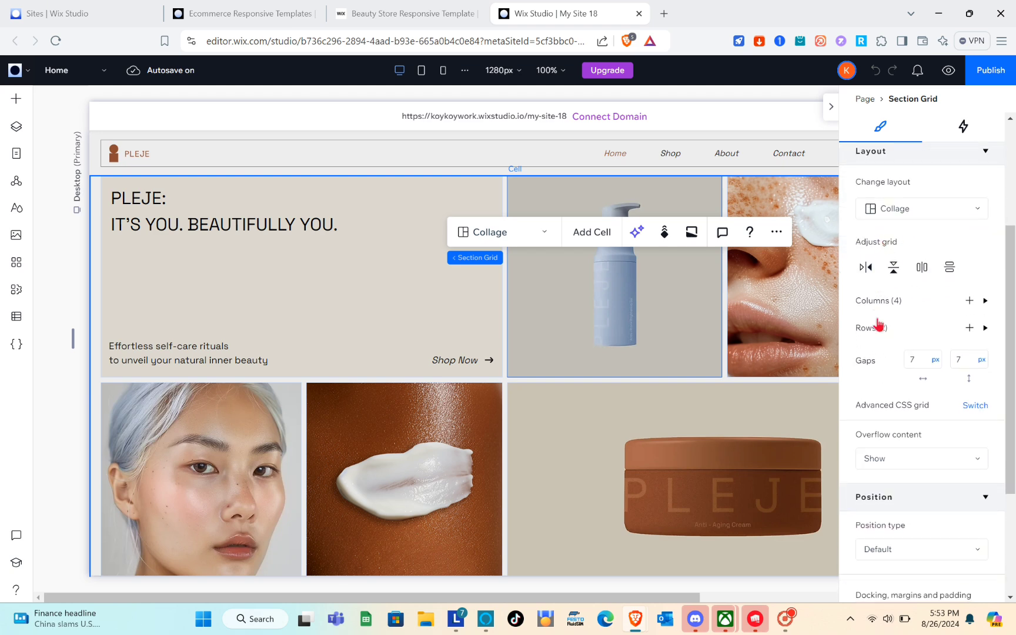
{"action": "scroll", "coordinate": [879, 324], "scroll_direction": "down", "scroll_amount": 1}
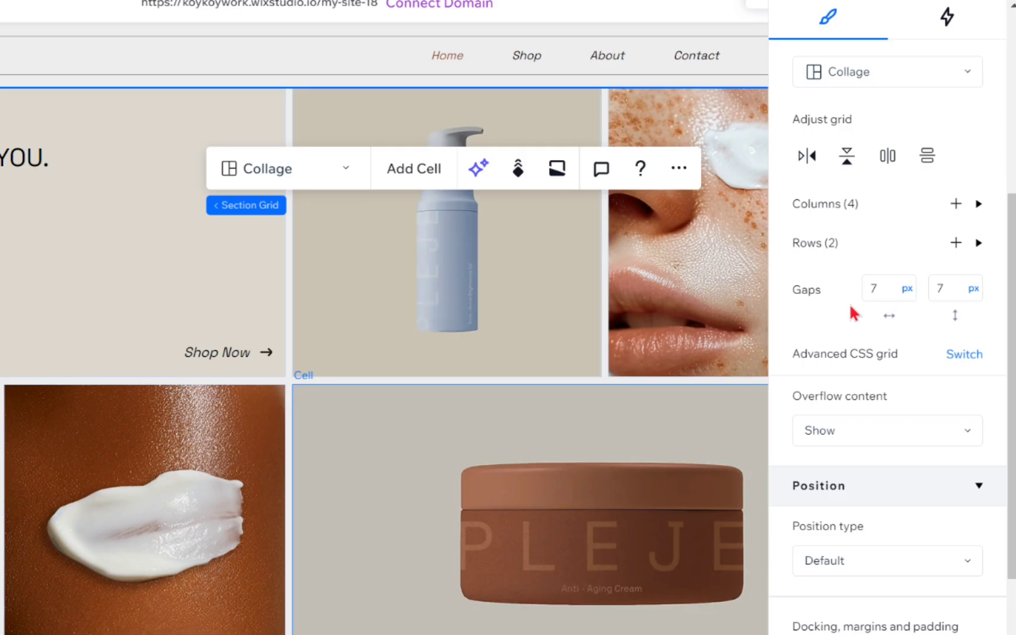
{"action": "scroll", "coordinate": [852, 328], "scroll_direction": "down", "scroll_amount": 2}
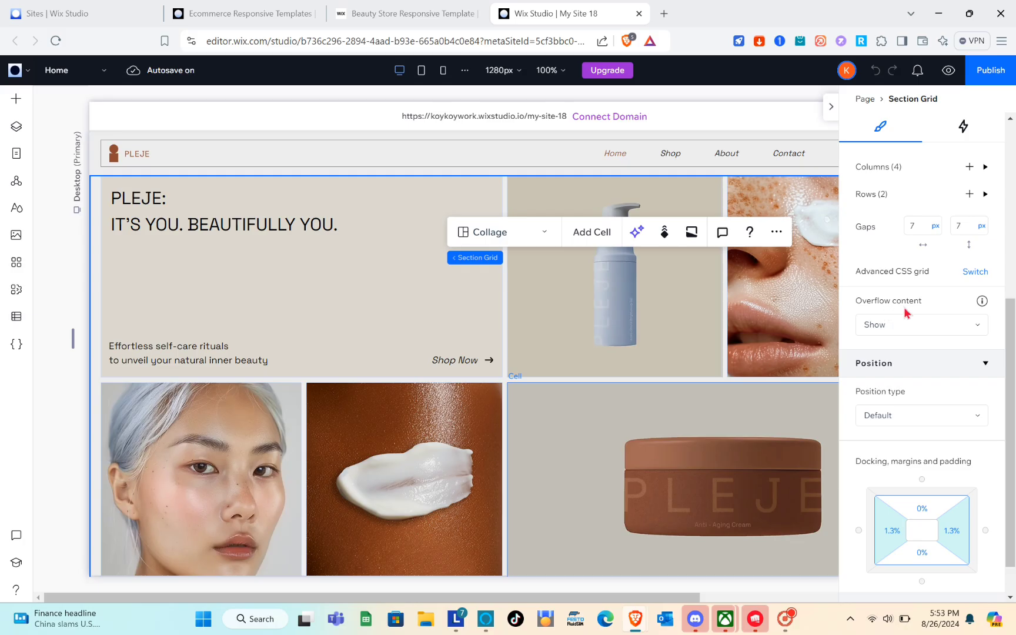
{"action": "scroll", "coordinate": [822, 300], "scroll_direction": "down", "scroll_amount": 1}
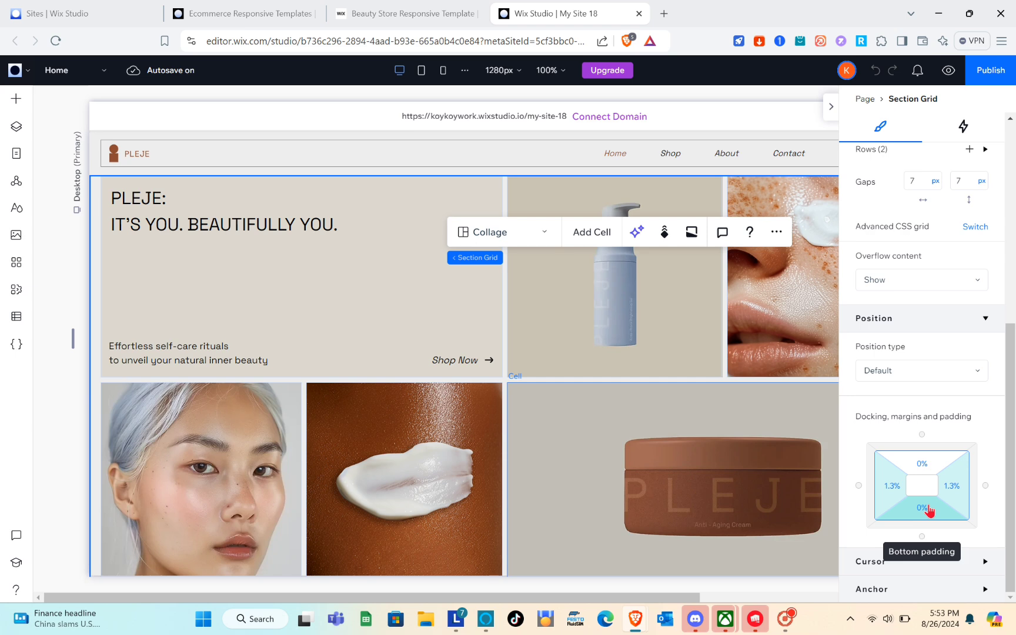
- Expand the Section Grid's Design settings again and collapse the Background group to view the overlay options
{"action": "scroll", "coordinate": [929, 510], "scroll_direction": "up", "scroll_amount": 6}
{"action": "scroll", "coordinate": [943, 384], "scroll_direction": "down", "scroll_amount": 6}
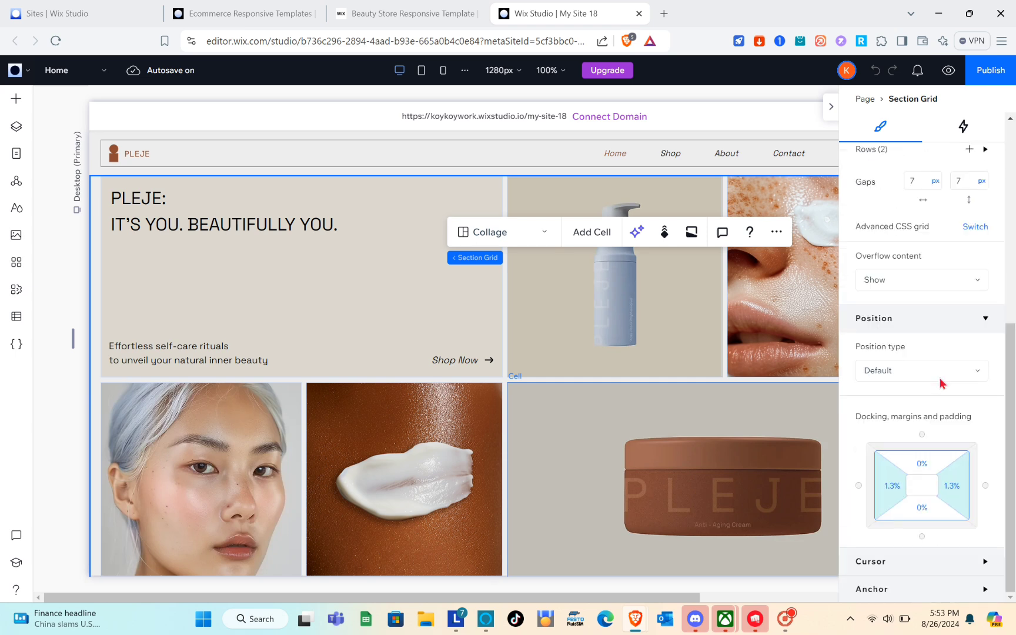
{"action": "scroll", "coordinate": [941, 383], "scroll_direction": "up", "scroll_amount": 6}
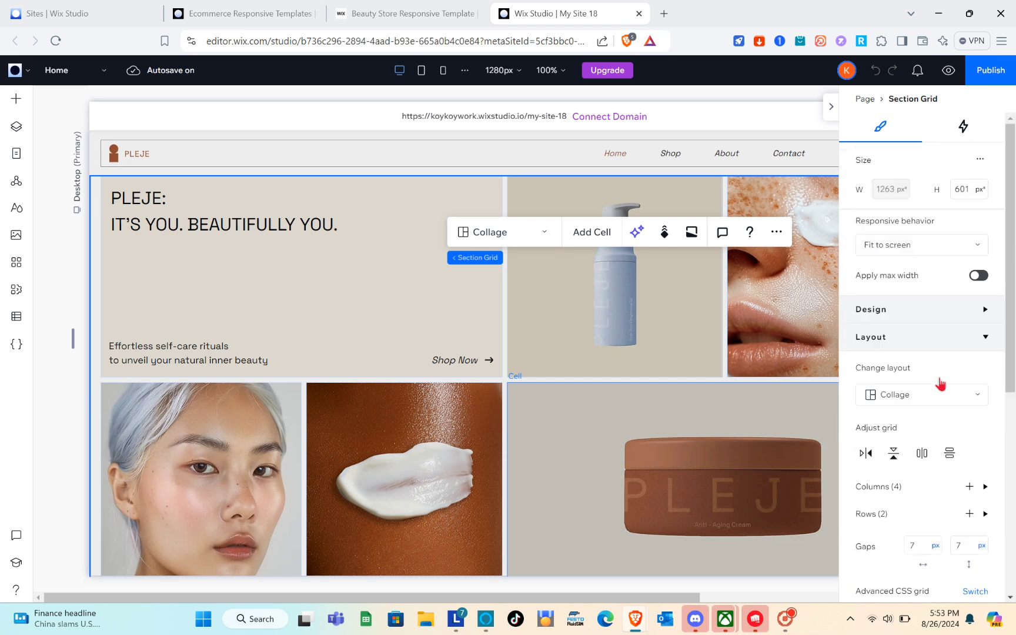
{"action": "left_click", "coordinate": [986, 310]}
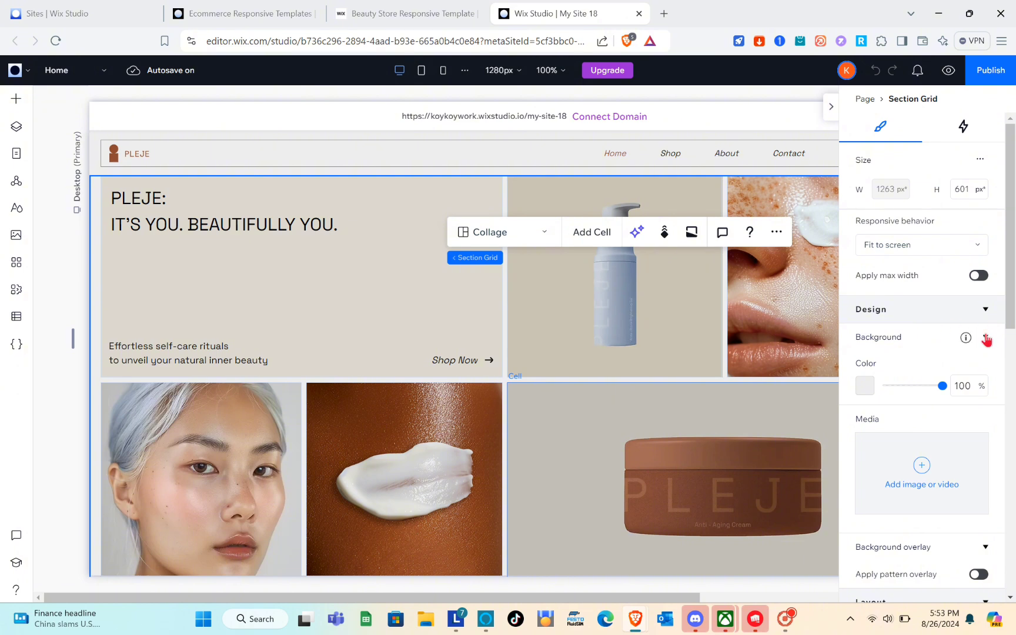
{"action": "left_click", "coordinate": [986, 338]}
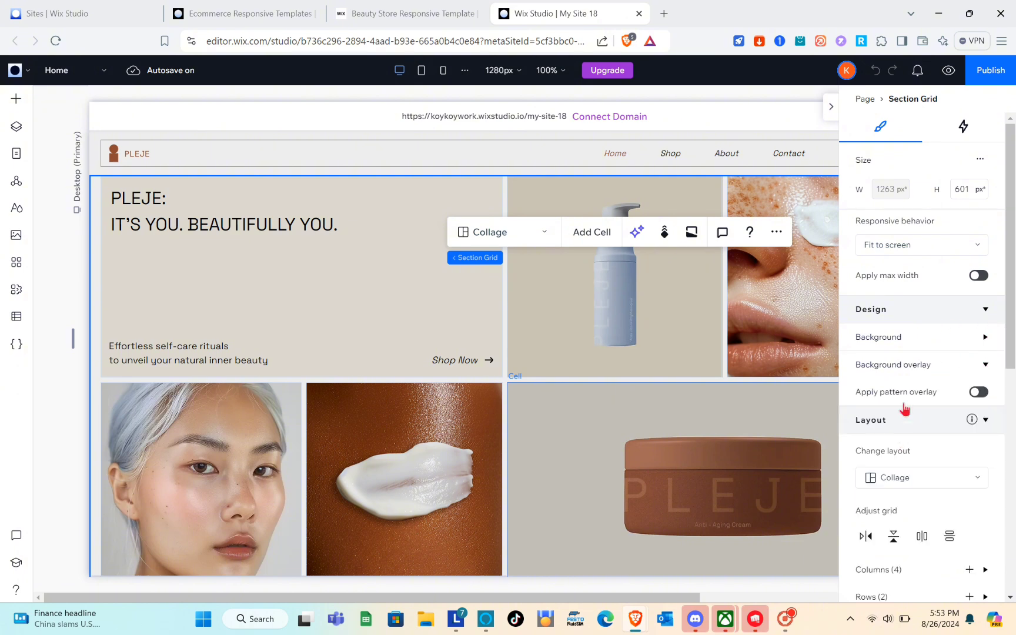
- Set the first Section Grid's background color to the theme brown #7E4D00 at 100% opacity and collapse the inspector
{"action": "scroll", "coordinate": [909, 393], "scroll_direction": "down", "scroll_amount": 1}
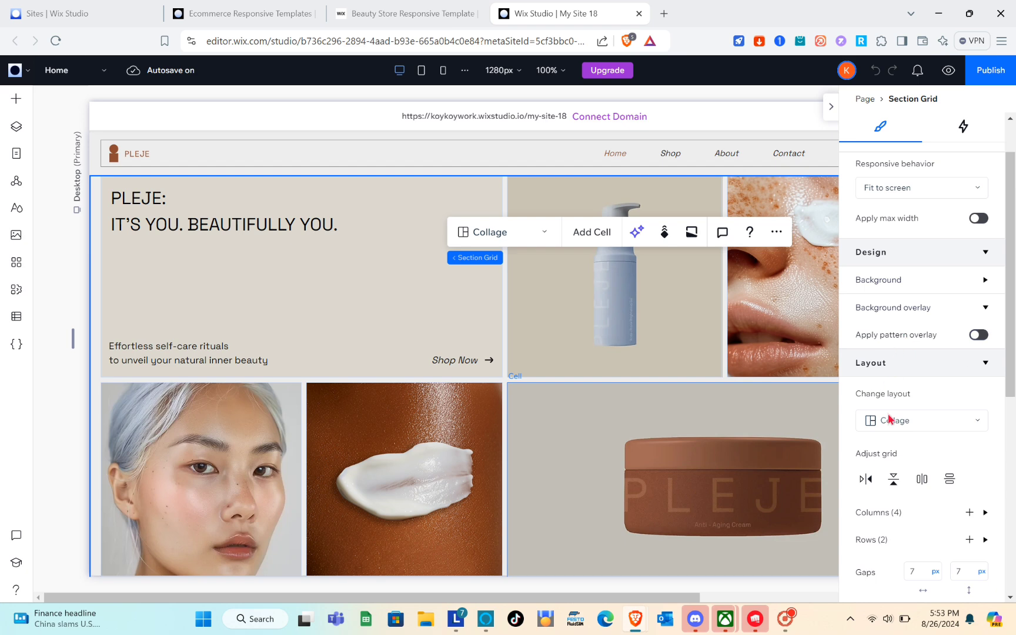
{"action": "scroll", "coordinate": [889, 419], "scroll_direction": "down", "scroll_amount": 1}
{"action": "scroll", "coordinate": [888, 431], "scroll_direction": "up", "scroll_amount": 1}
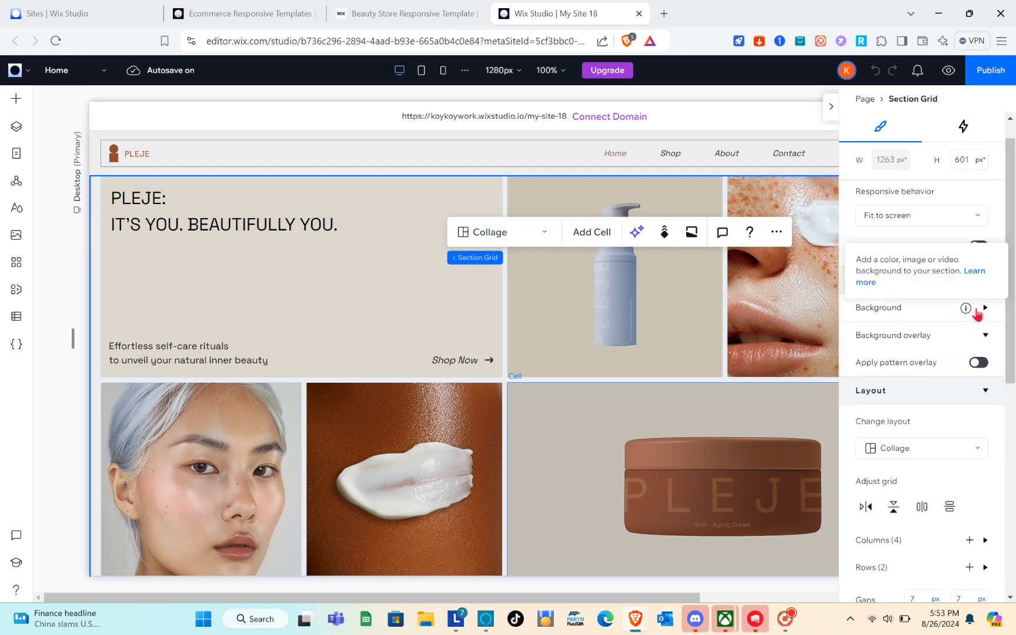
{"action": "left_click", "coordinate": [985, 308]}
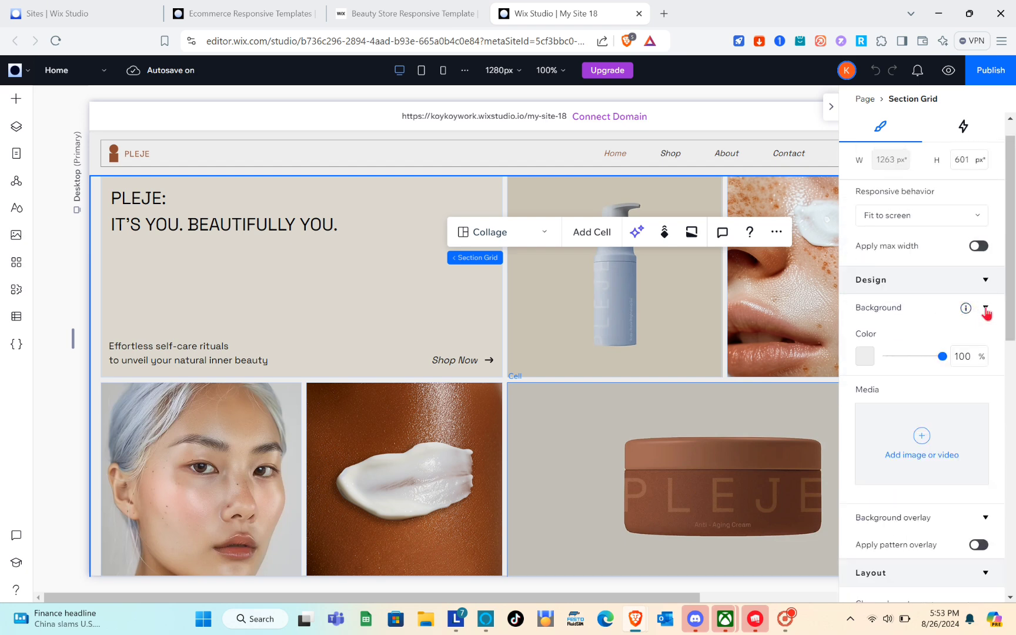
{"action": "left_click", "coordinate": [865, 357]}
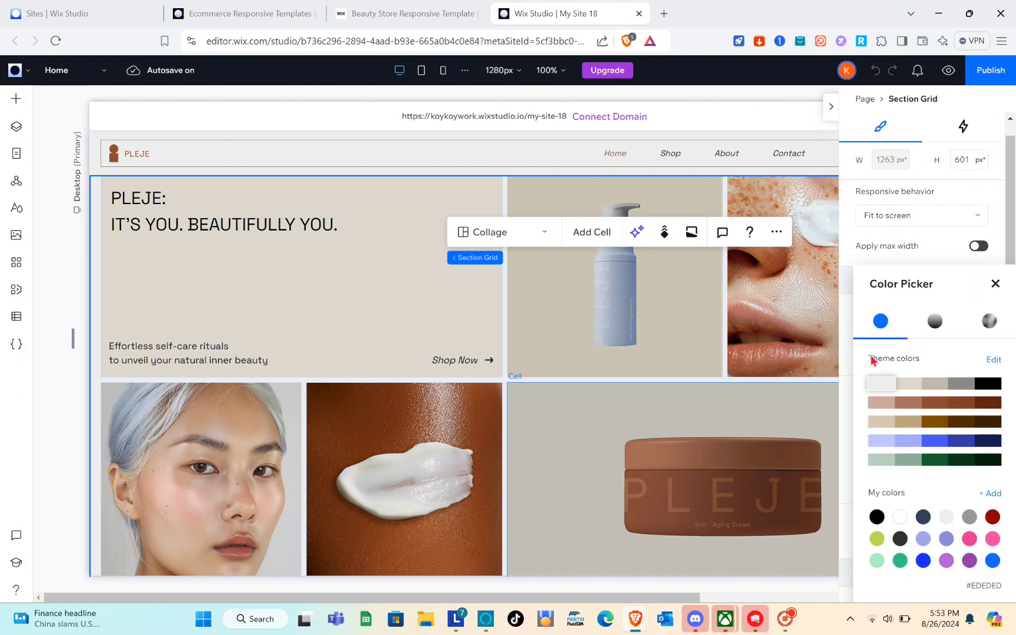
{"action": "left_click", "coordinate": [937, 390]}
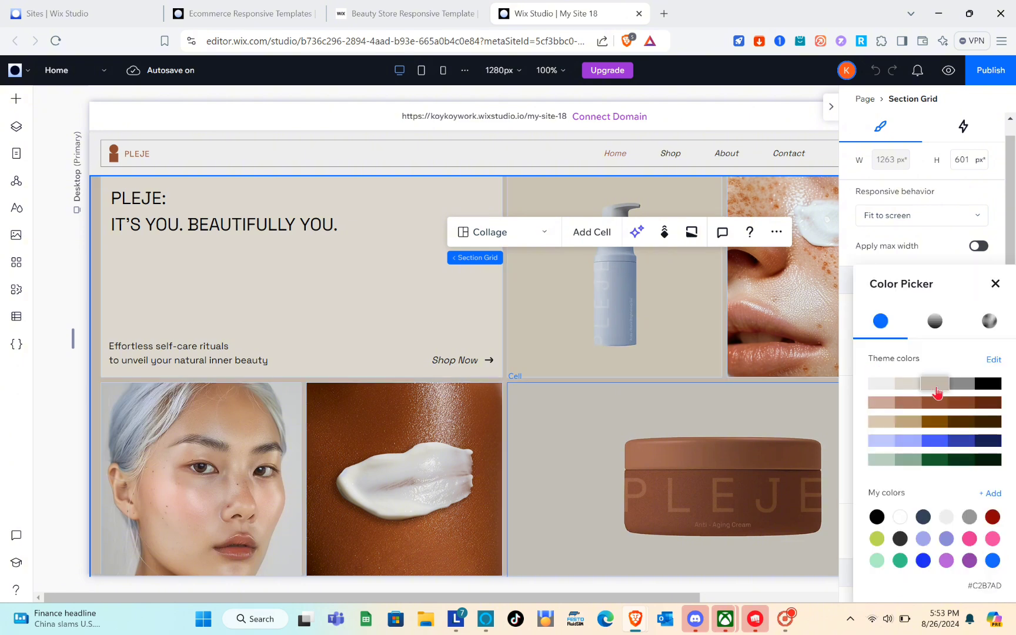
{"action": "left_click", "coordinate": [890, 428]}
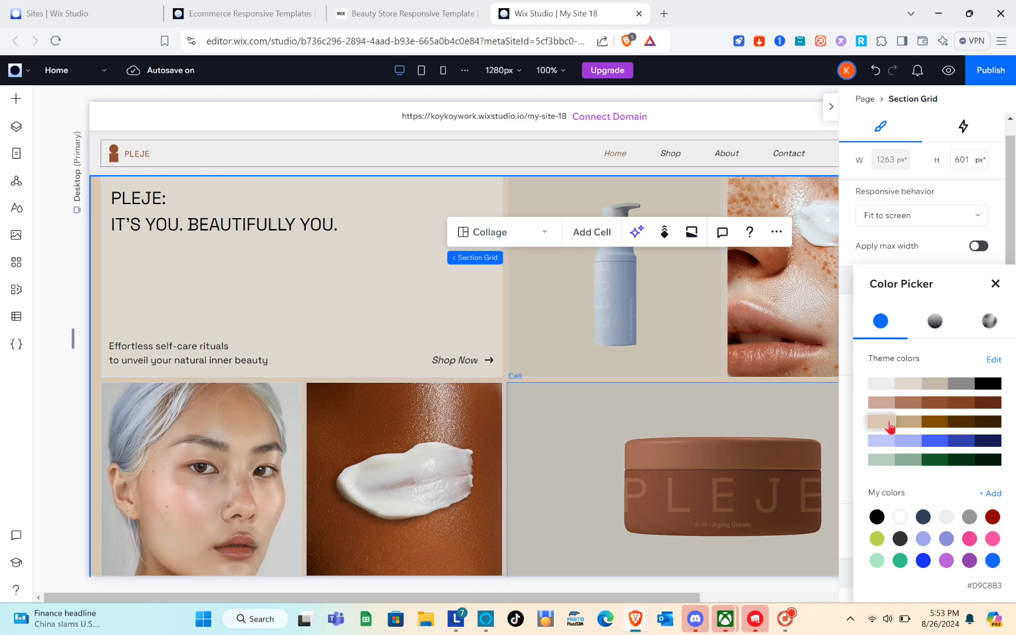
{"action": "left_click", "coordinate": [935, 426]}
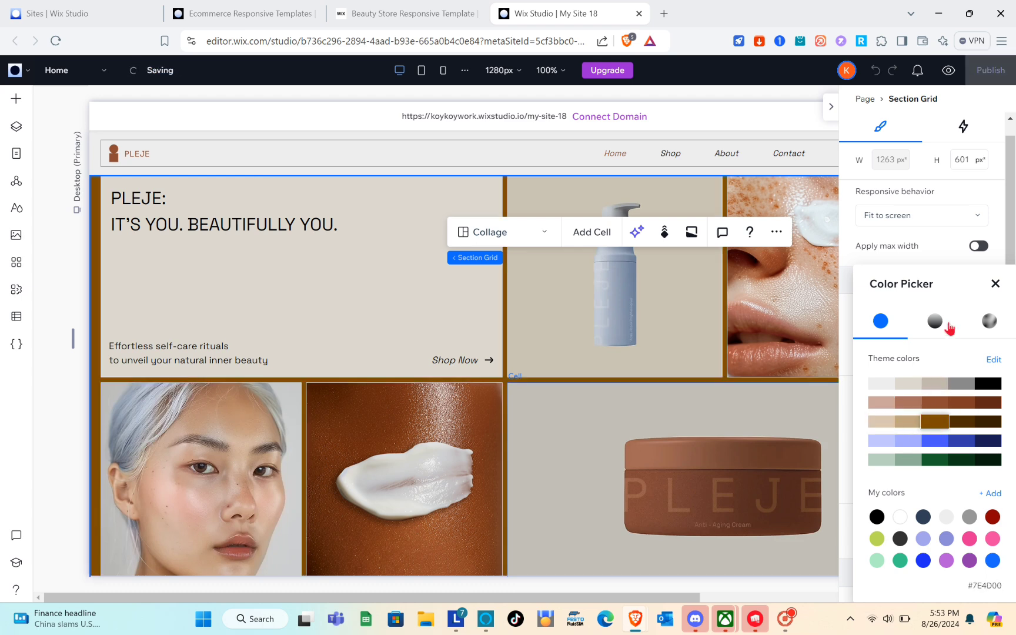
{"action": "left_click", "coordinate": [994, 284]}
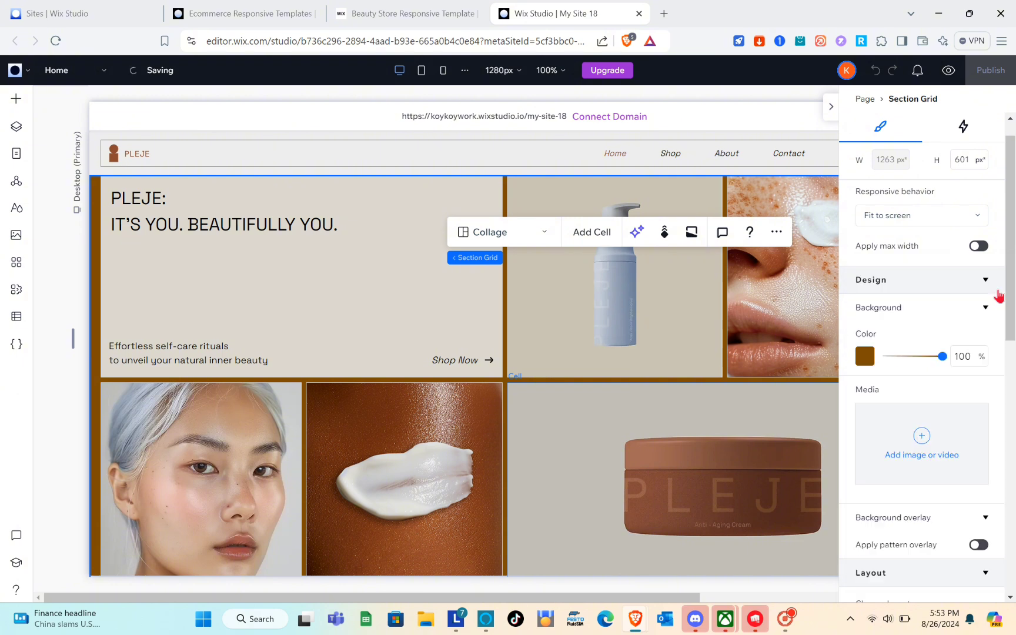
{"action": "scroll", "coordinate": [935, 451], "scroll_direction": "down", "scroll_amount": 2}
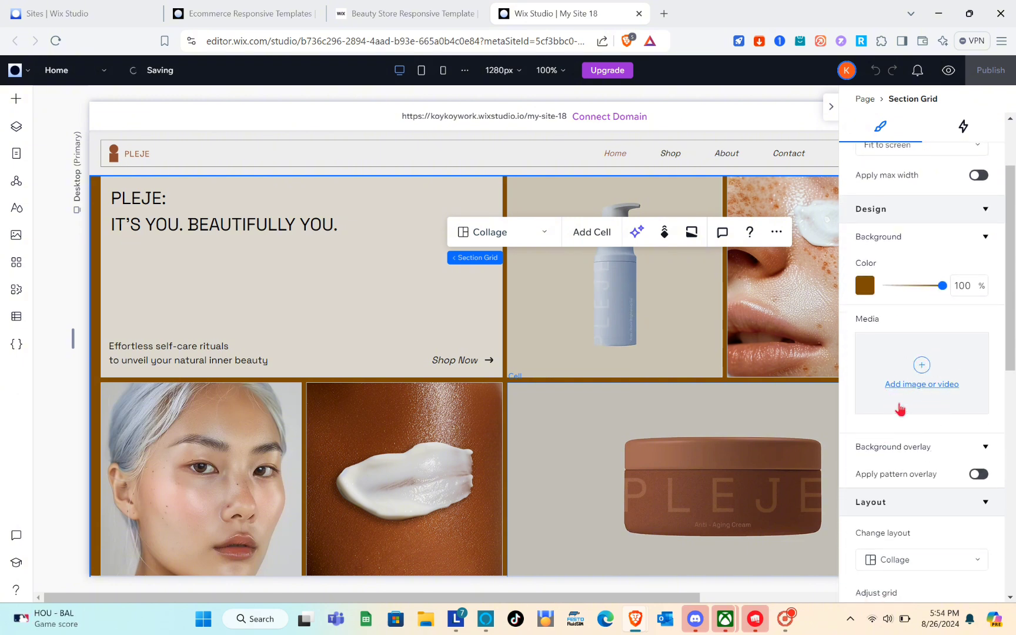
{"action": "scroll", "coordinate": [921, 404], "scroll_direction": "down", "scroll_amount": 8}
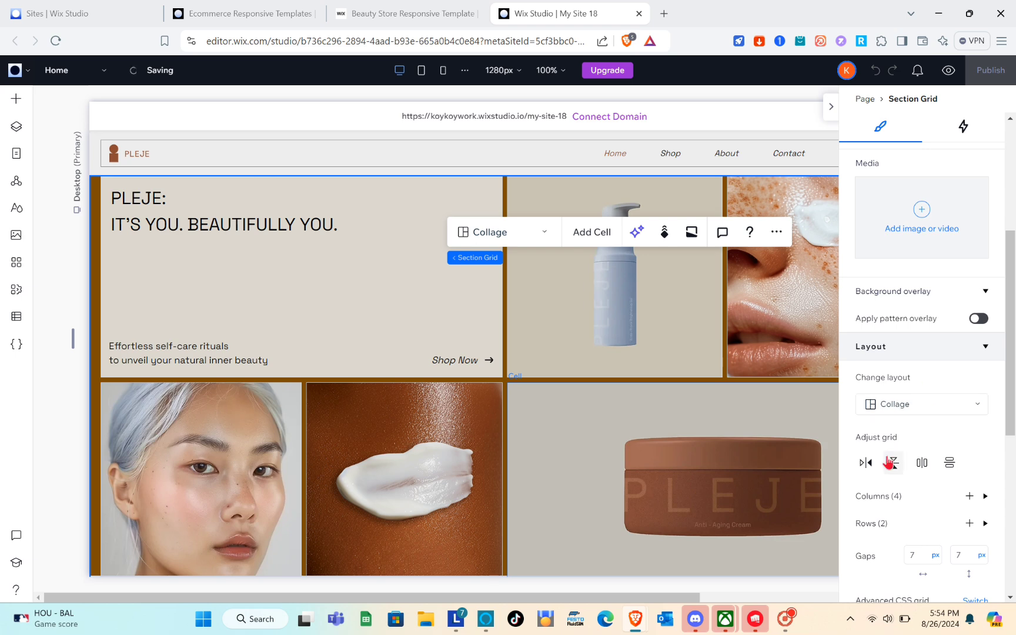
{"action": "left_click", "coordinate": [830, 107]}
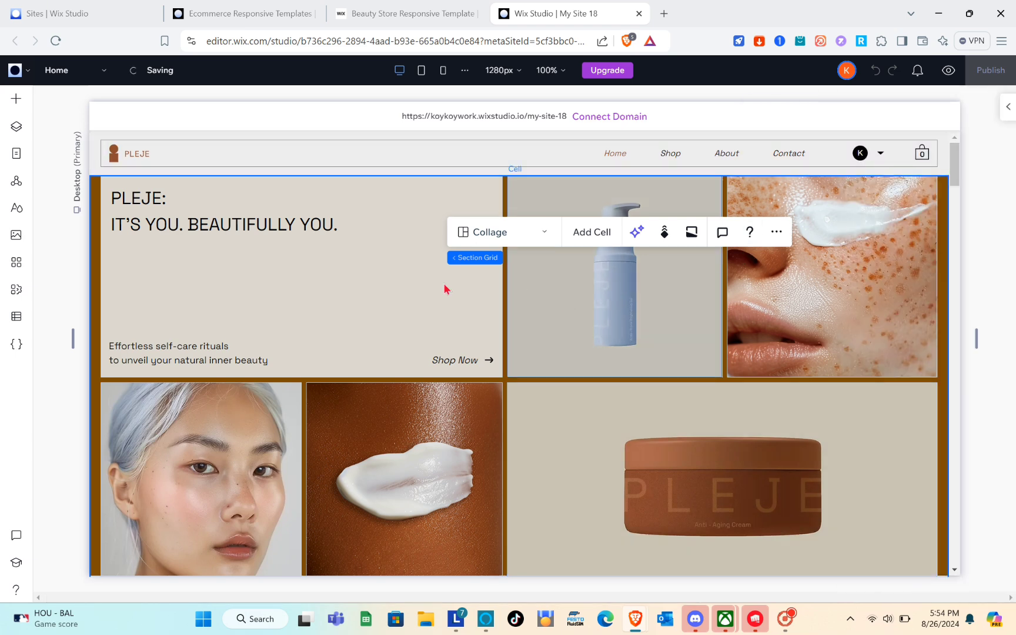
- Replace the pump bottle picture in the first Section Grid with the blue-background skincare set image from Media from Wix, searching for "beauty products"
{"action": "left_click", "coordinate": [323, 289]}
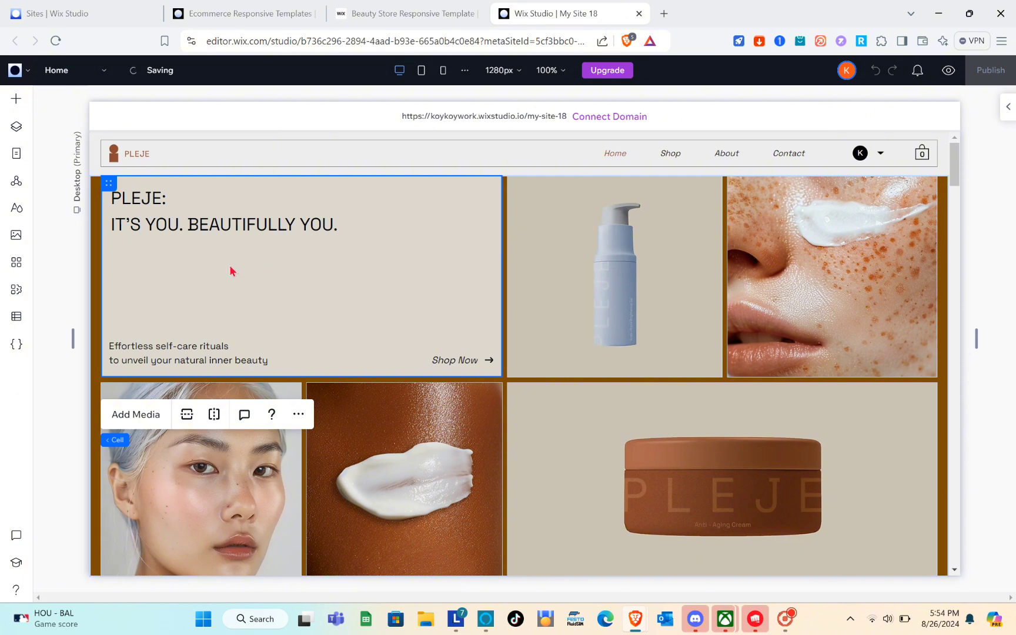
{"action": "left_click", "coordinate": [593, 269]}
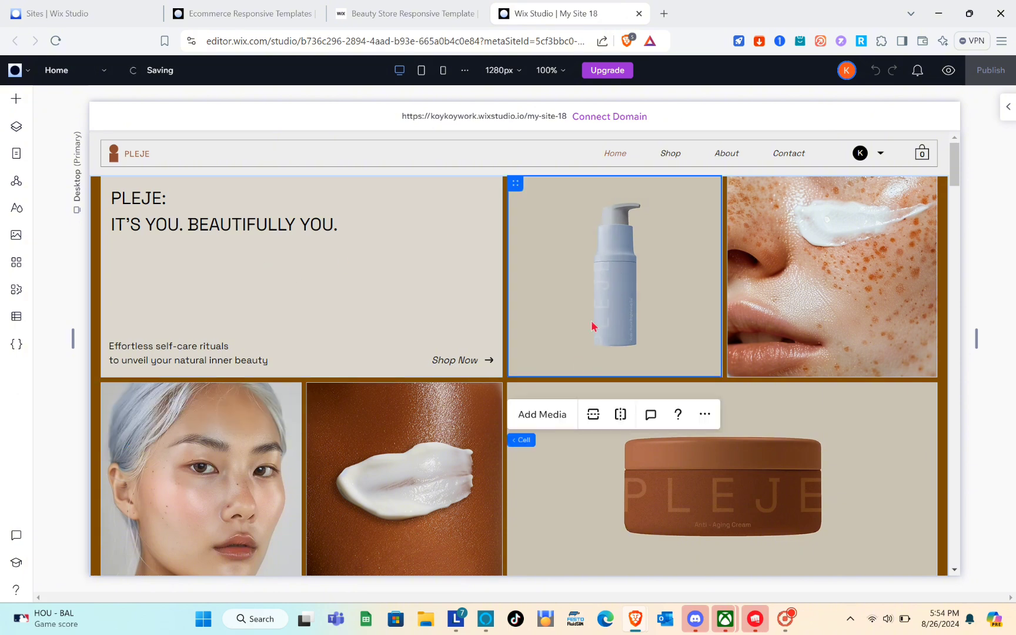
{"action": "left_click", "coordinate": [551, 415]}
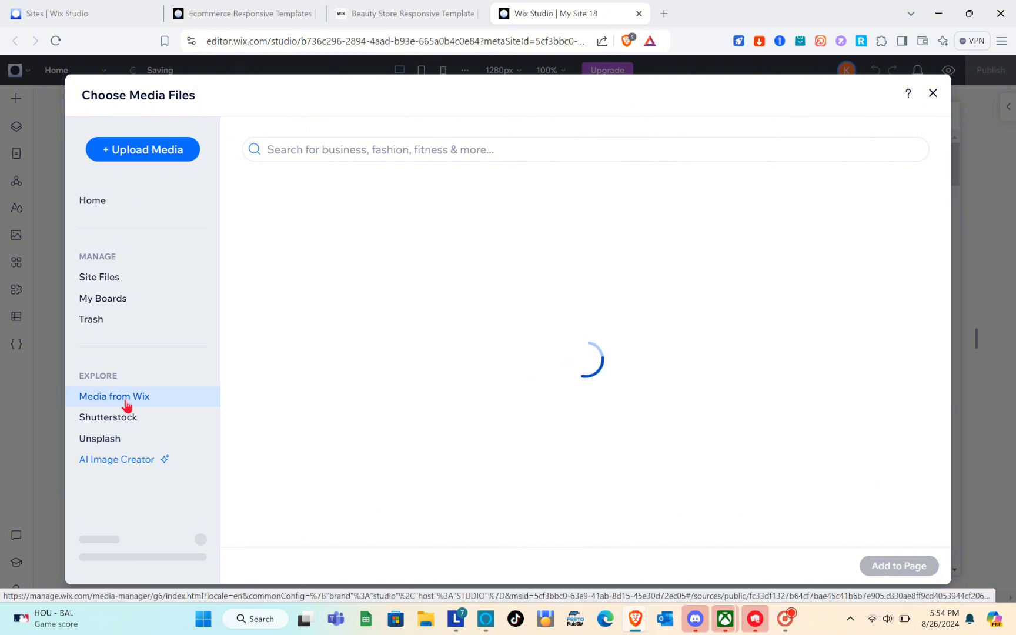
{"action": "left_click", "coordinate": [359, 154]}
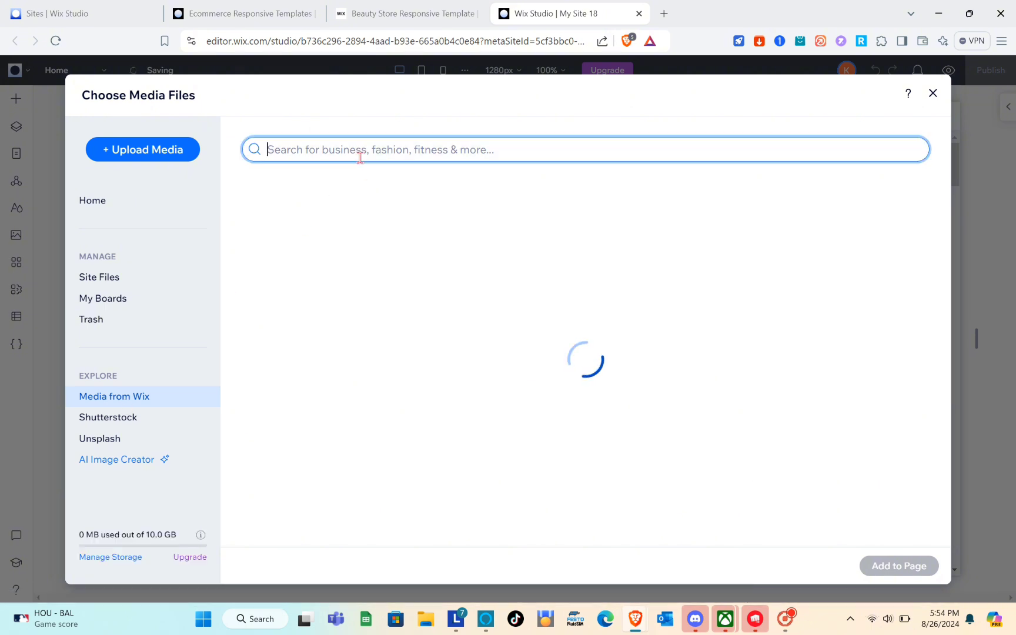
{"action": "type", "text": "beut"}
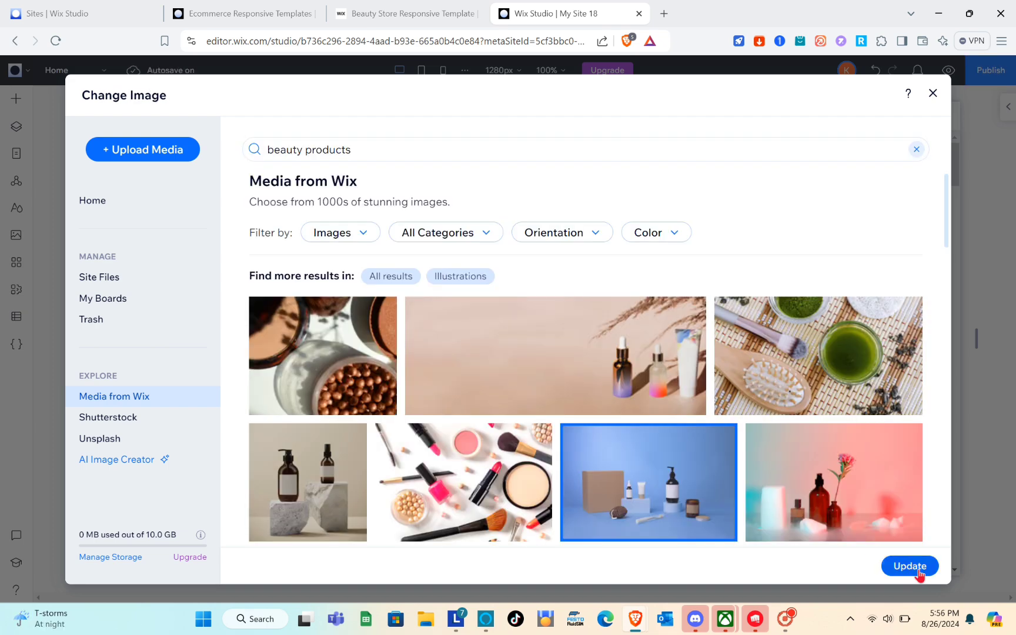
{"action": "left_click", "coordinate": [918, 571]}
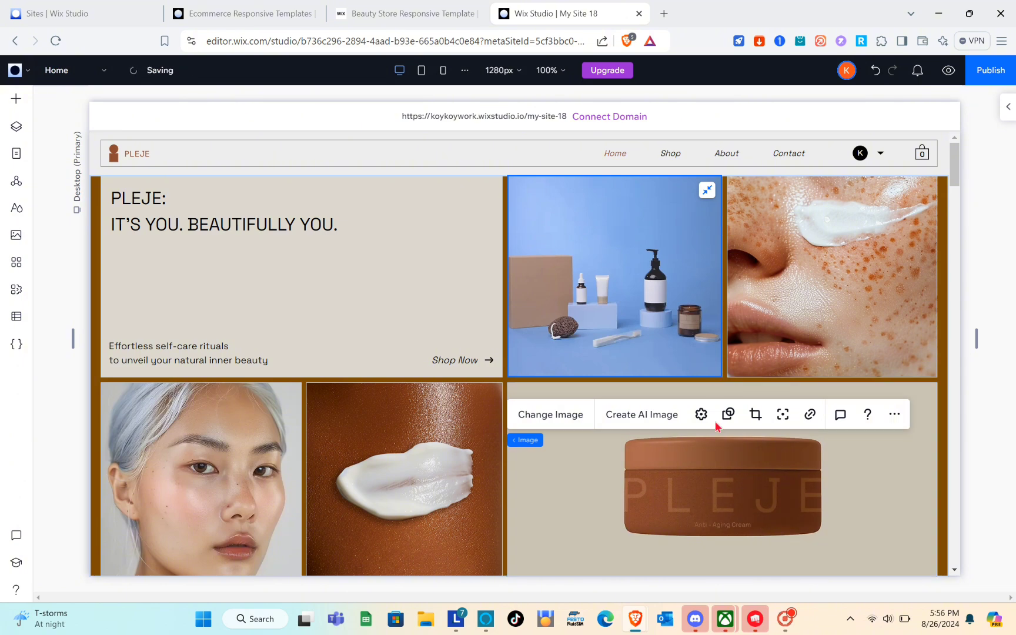
- Change the layout of the "Real Stories, Real Results" testimonial Section Grid to Columns
{"action": "scroll", "coordinate": [681, 510], "scroll_direction": "down", "scroll_amount": 6}
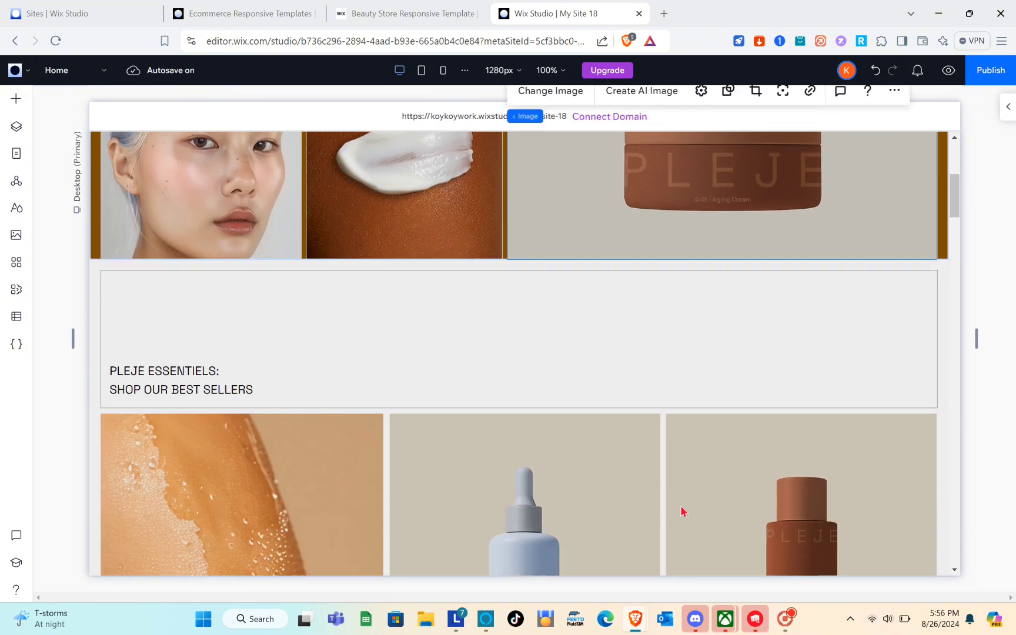
{"action": "scroll", "coordinate": [681, 510], "scroll_direction": "down", "scroll_amount": 10}
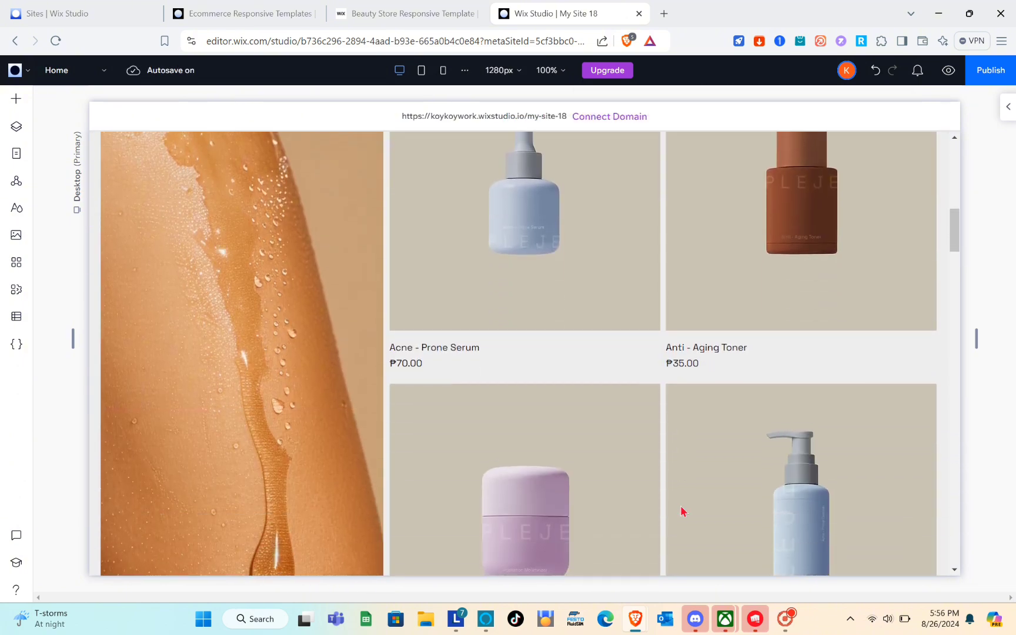
{"action": "scroll", "coordinate": [680, 510], "scroll_direction": "down", "scroll_amount": 12}
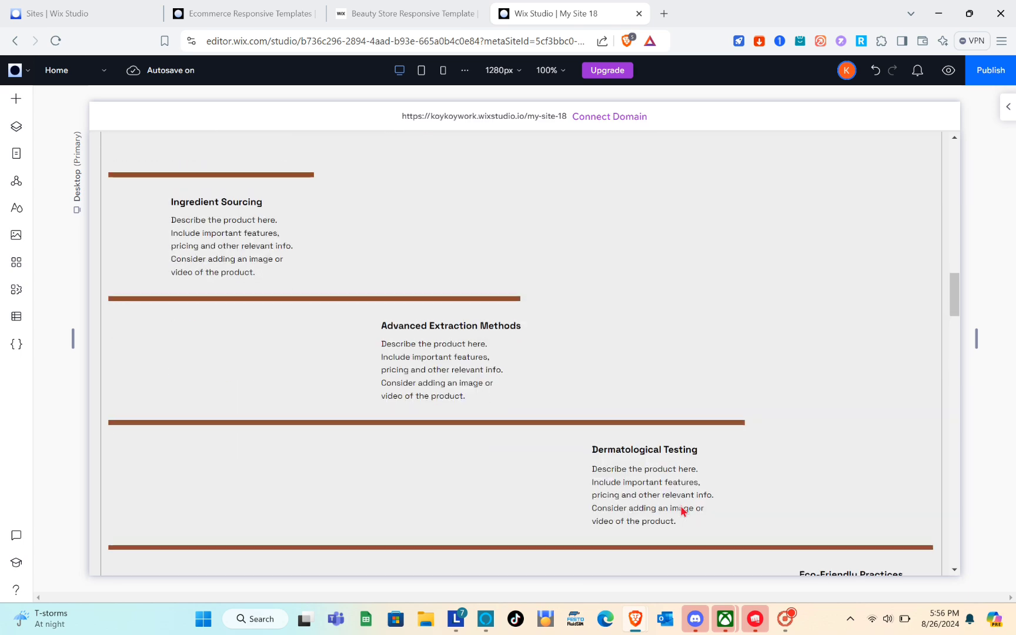
{"action": "scroll", "coordinate": [681, 510], "scroll_direction": "down", "scroll_amount": 12}
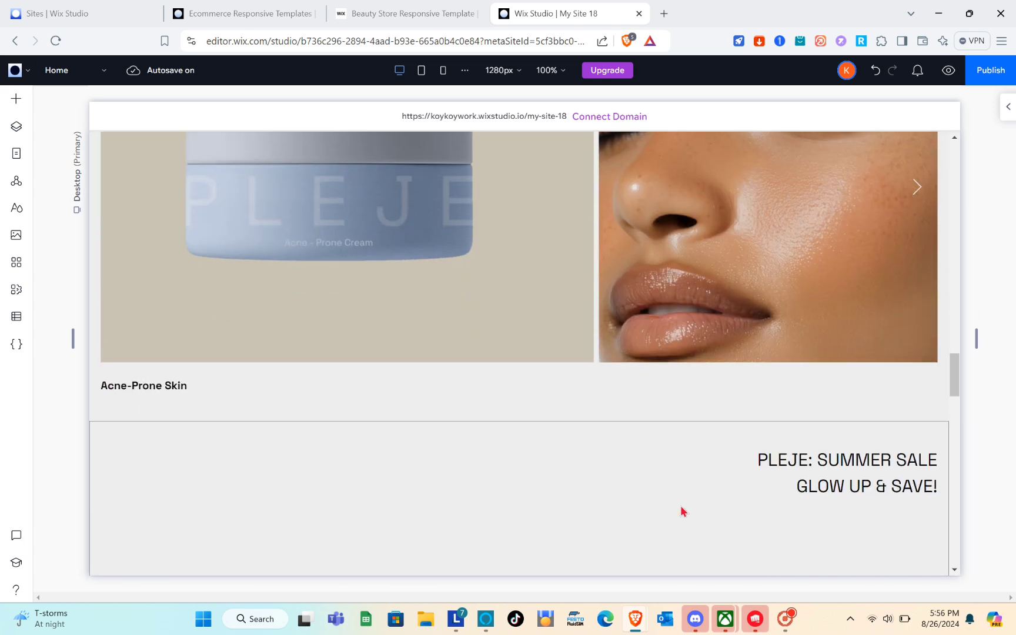
{"action": "scroll", "coordinate": [680, 510], "scroll_direction": "down", "scroll_amount": 5}
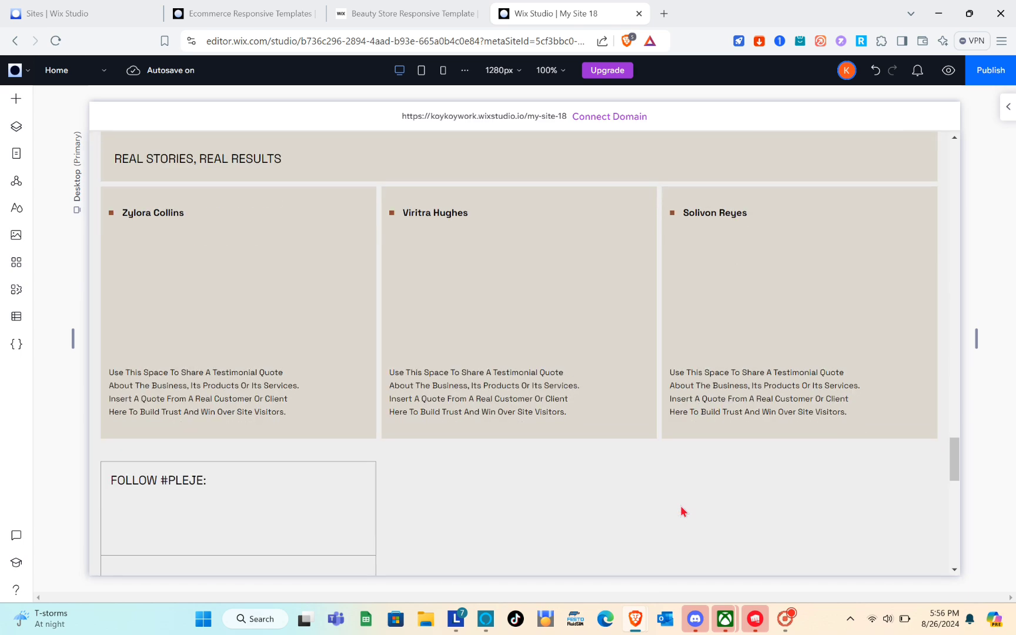
{"action": "scroll", "coordinate": [681, 511], "scroll_direction": "up", "scroll_amount": 2}
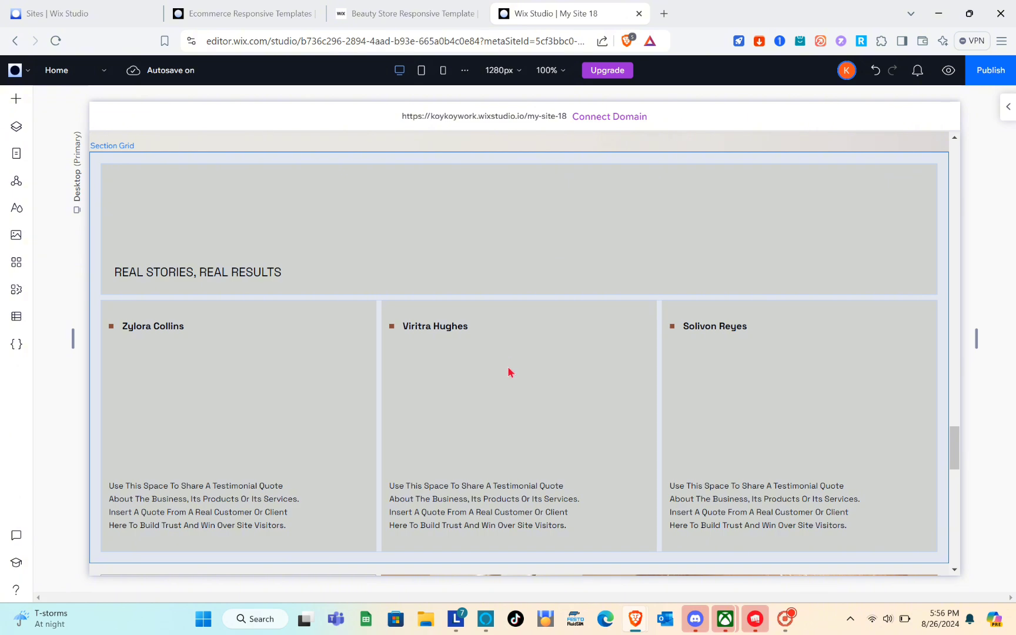
{"action": "left_click", "coordinate": [510, 372]}
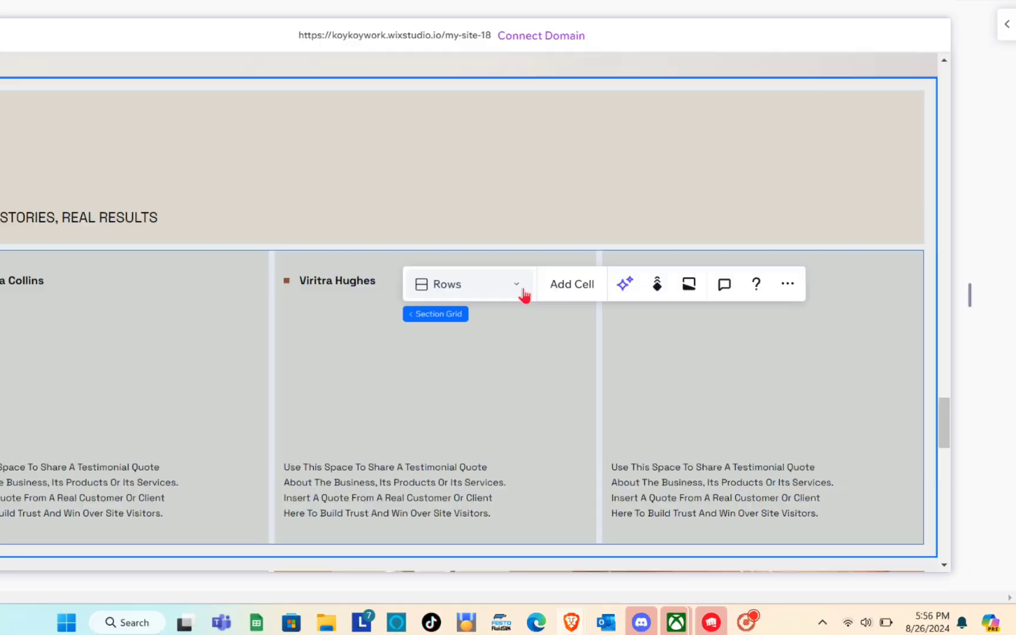
{"action": "left_click", "coordinate": [591, 331]}
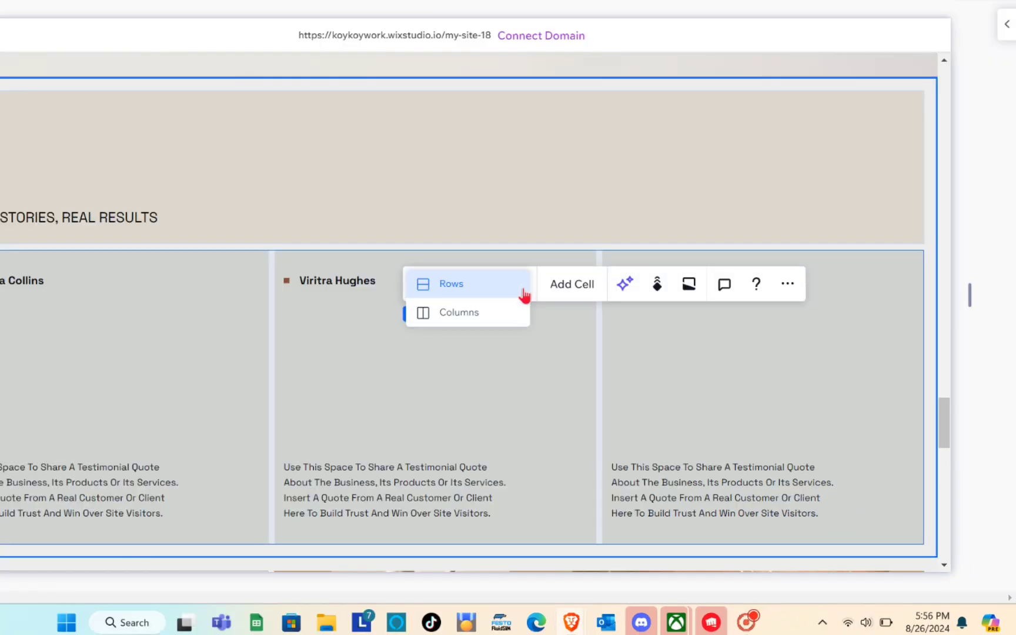
{"action": "left_click", "coordinate": [493, 312]}
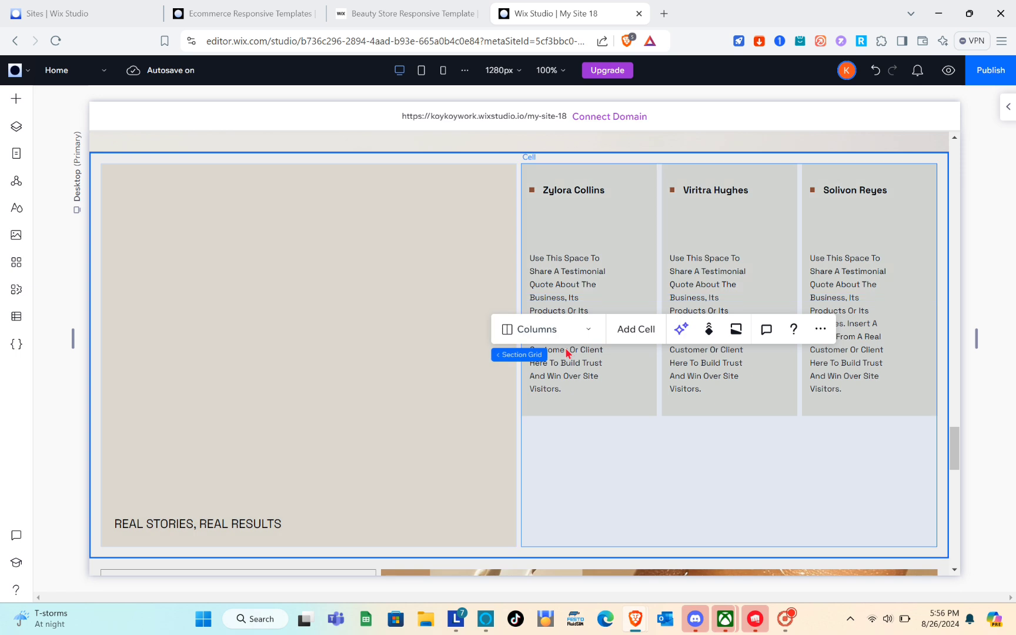
- Add an empty cell to the bottom of the "Real Stories, Real Results" Section Grid and check its placement
{"action": "left_click", "coordinate": [633, 340]}
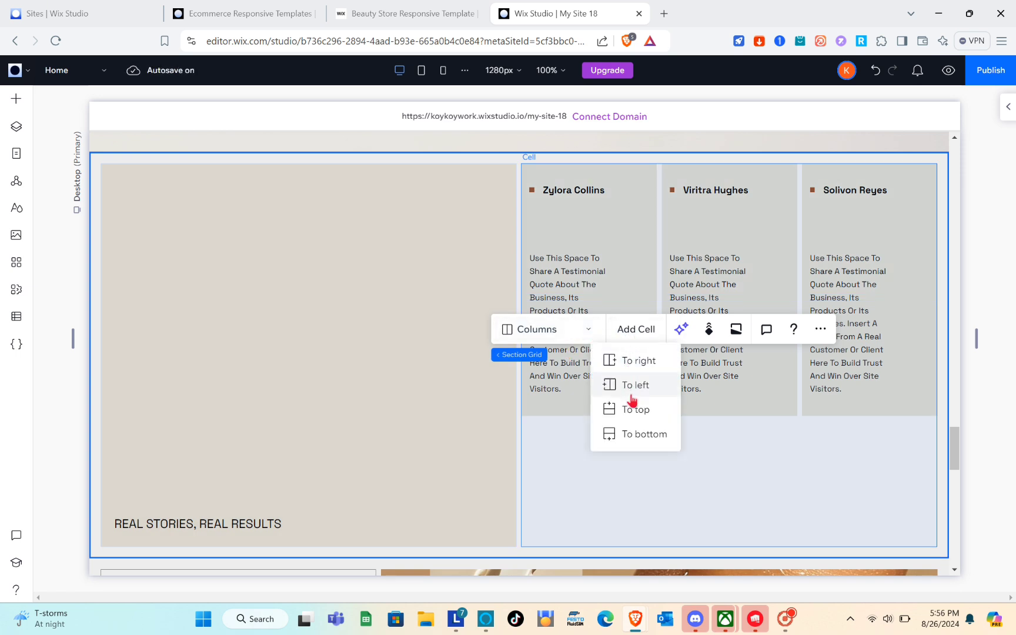
{"action": "left_click", "coordinate": [634, 435]}
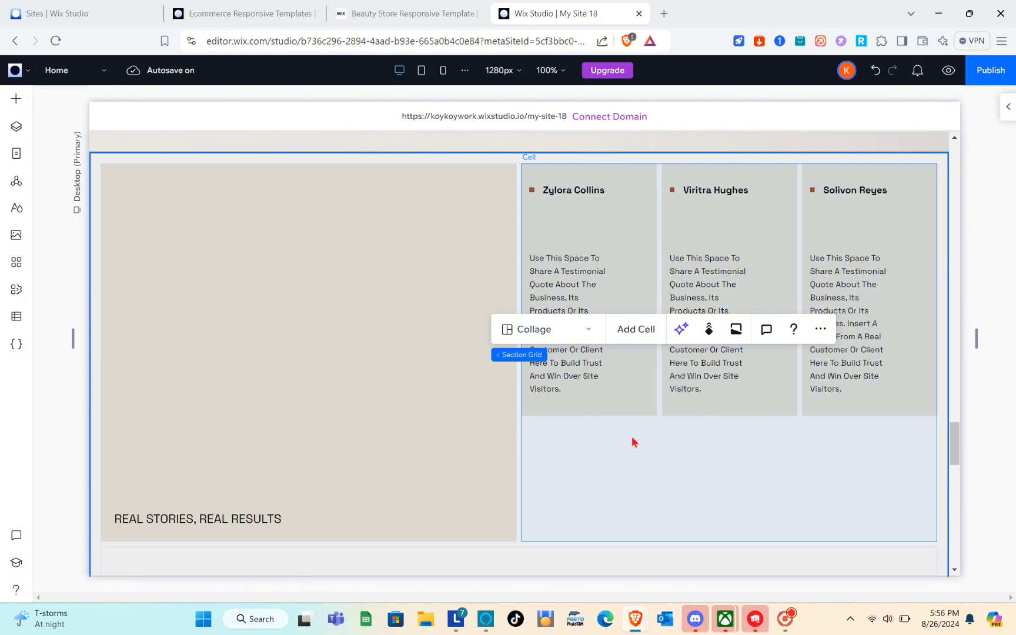
{"action": "scroll", "coordinate": [633, 442], "scroll_direction": "down", "scroll_amount": 2}
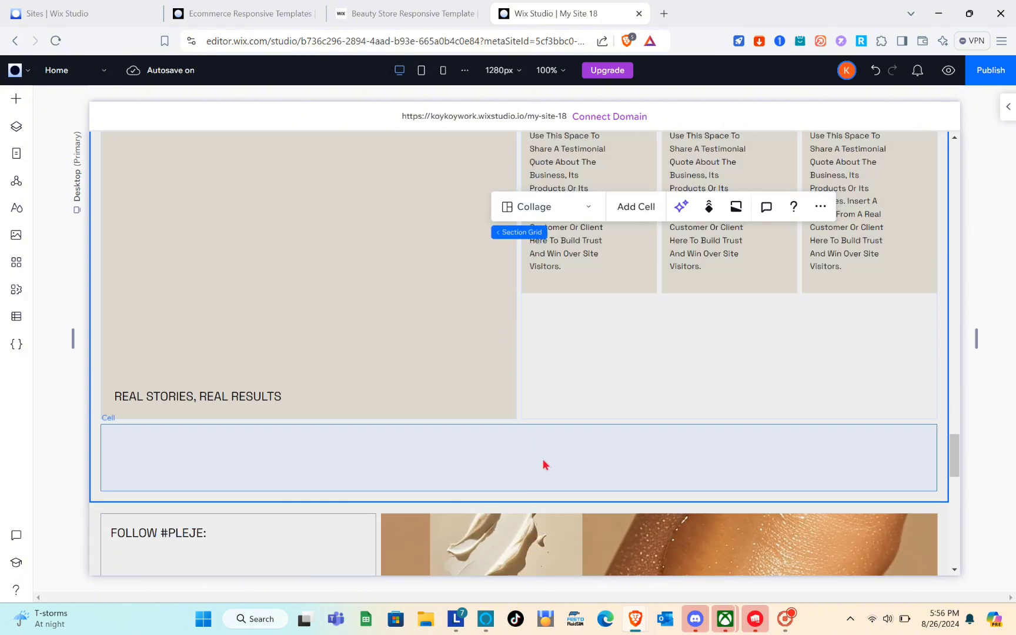
{"action": "scroll", "coordinate": [544, 335], "scroll_direction": "up", "scroll_amount": 6}
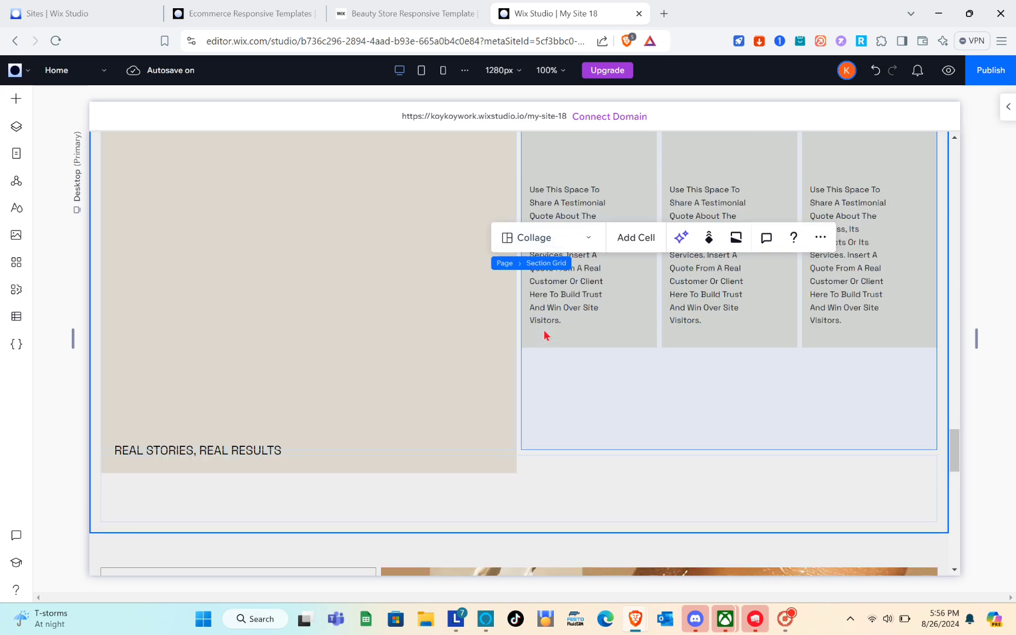
- Switch from the Home page to the About page and look over its sections
{"action": "scroll", "coordinate": [545, 335], "scroll_direction": "up", "scroll_amount": 15}
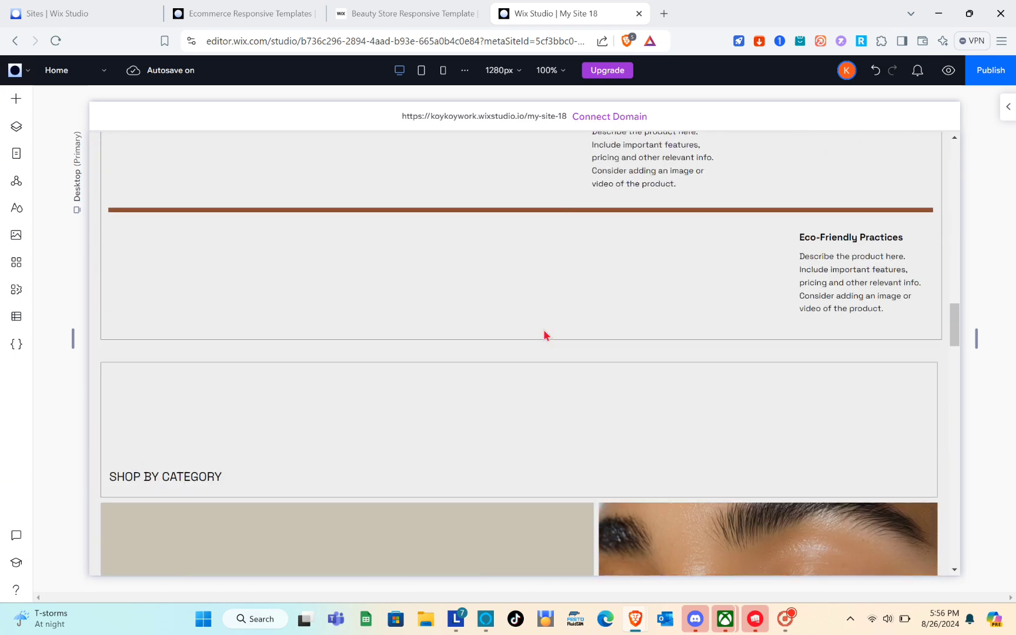
{"action": "scroll", "coordinate": [544, 335], "scroll_direction": "up", "scroll_amount": 10}
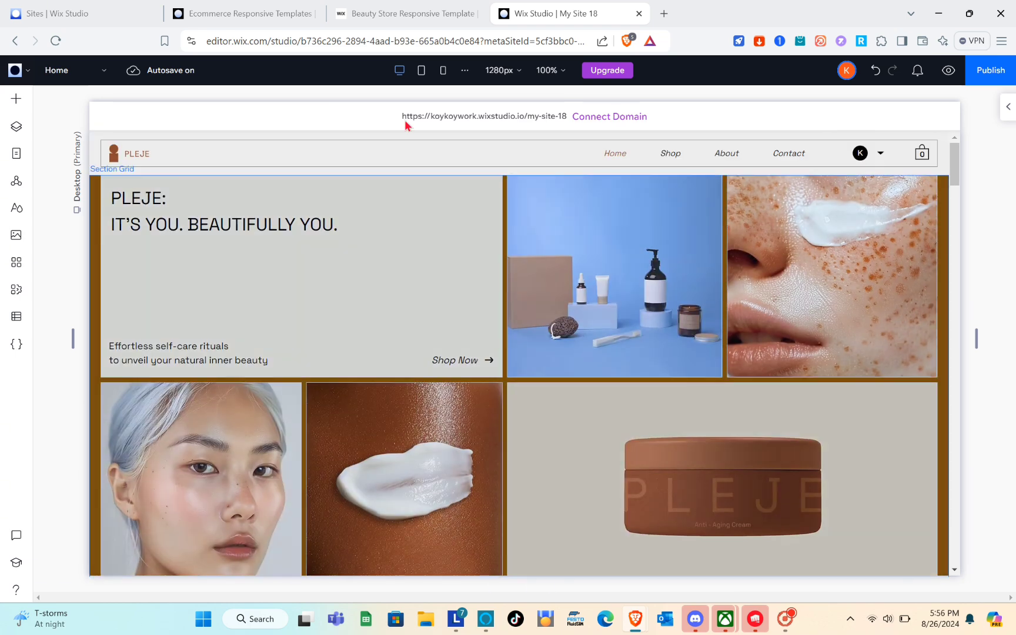
{"action": "left_click", "coordinate": [95, 77]}
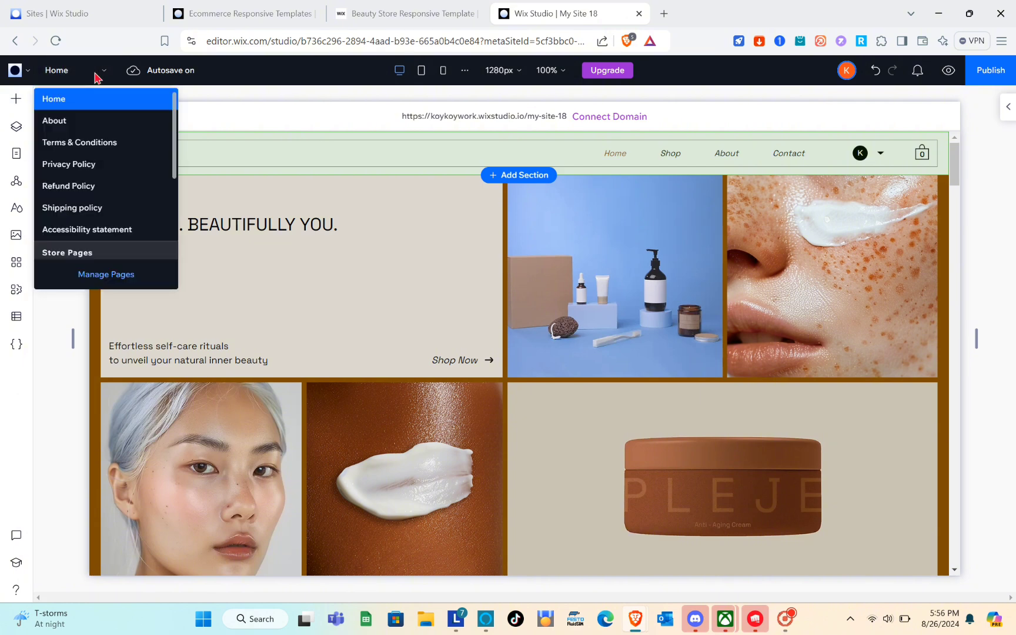
{"action": "left_click", "coordinate": [82, 120]}
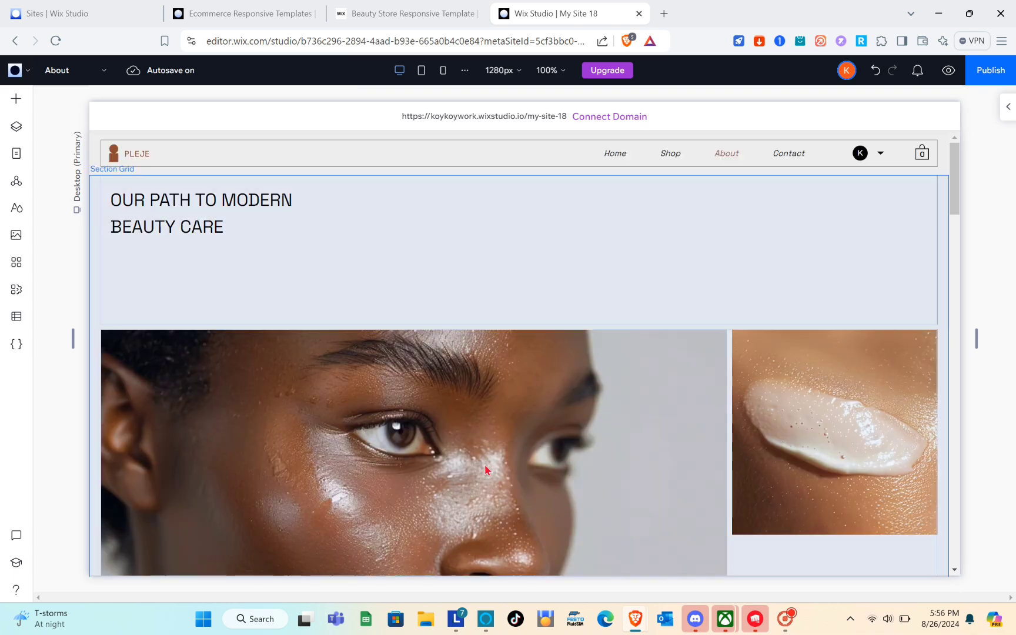
{"action": "scroll", "coordinate": [482, 469], "scroll_direction": "down", "scroll_amount": 8}
{"action": "scroll", "coordinate": [485, 470], "scroll_direction": "down", "scroll_amount": 10}
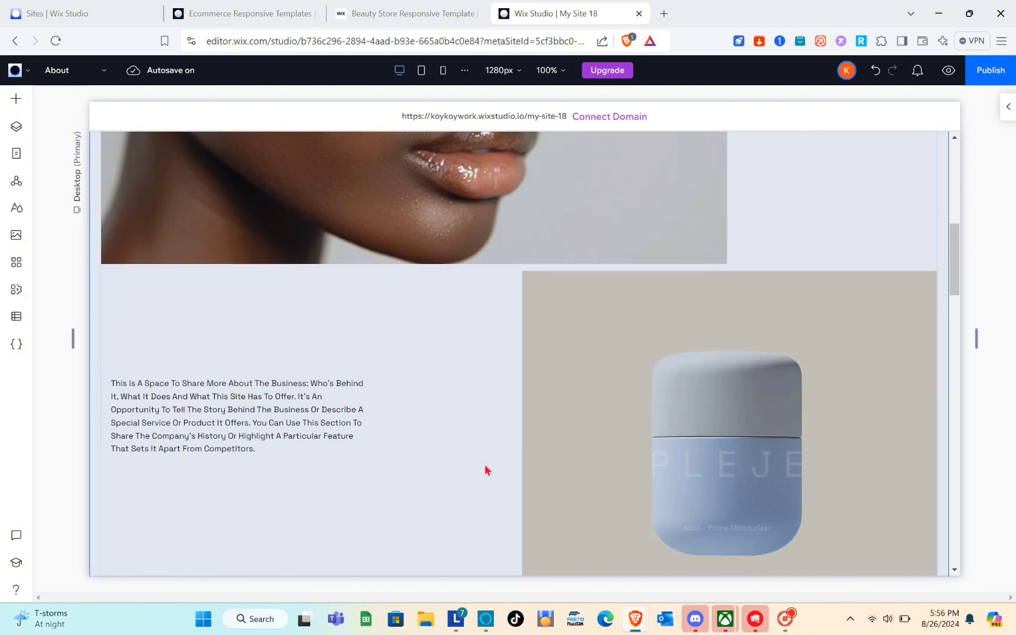
- Look over the About page's FAQ and contact form sections, returning to the page header
{"action": "scroll", "coordinate": [485, 470], "scroll_direction": "down", "scroll_amount": 10}
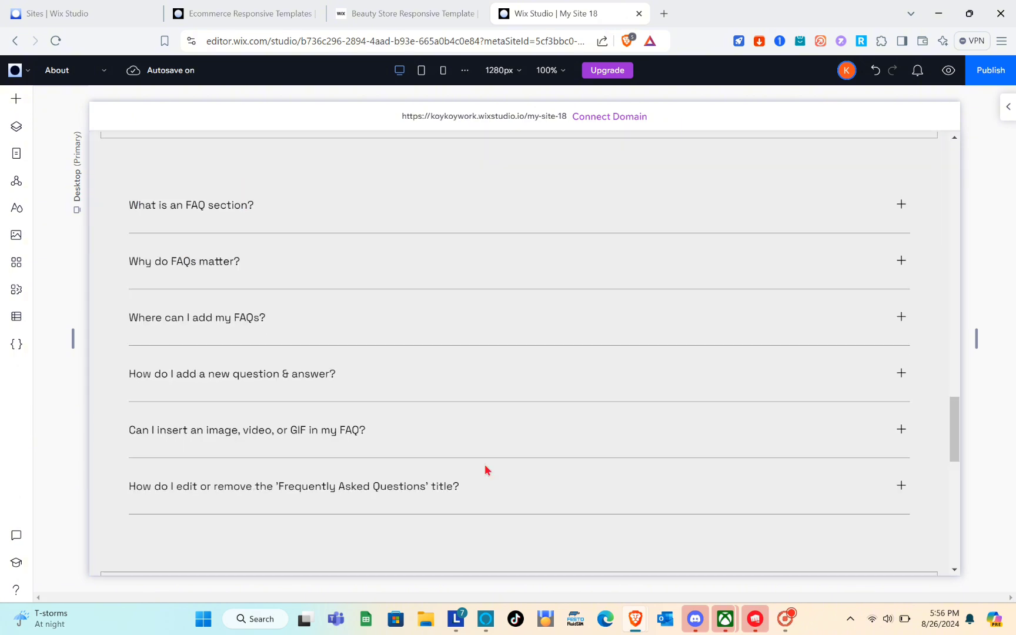
{"action": "scroll", "coordinate": [485, 469], "scroll_direction": "up", "scroll_amount": 4}
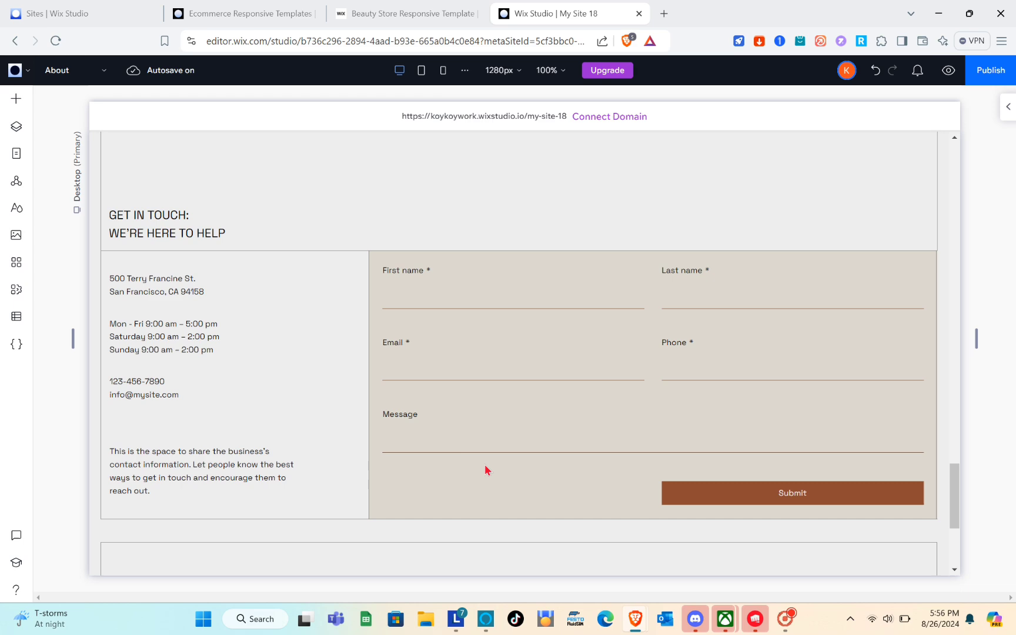
{"action": "left_click", "coordinate": [503, 333]}
{"action": "scroll", "coordinate": [502, 331], "scroll_direction": "up", "scroll_amount": 10}
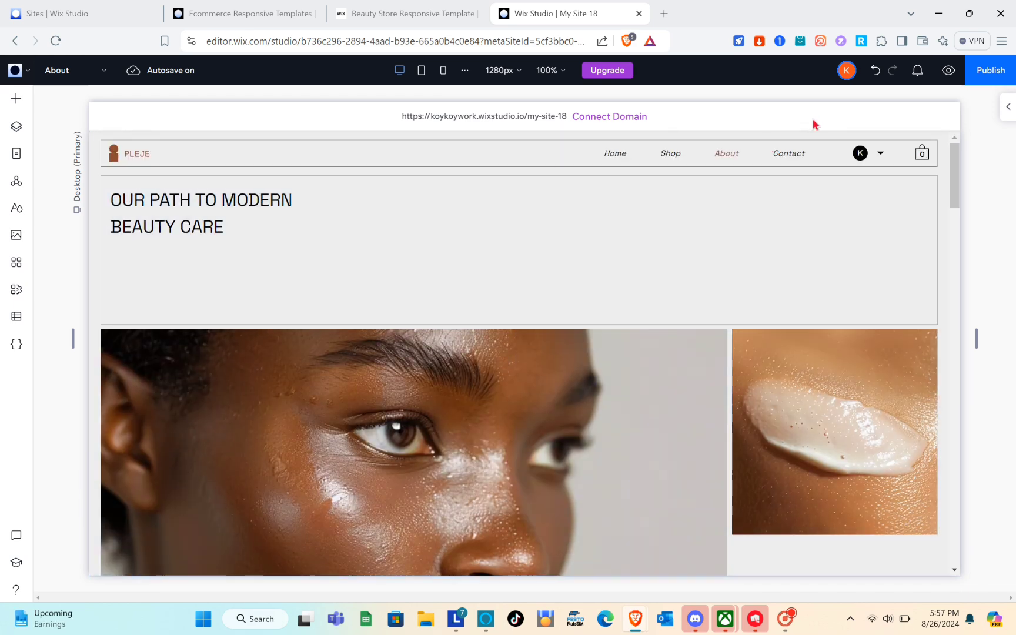
- Review the design, layout and position settings of the About page's portrait Section Grid
{"action": "left_click", "coordinate": [734, 284]}
{"action": "scroll", "coordinate": [753, 270], "scroll_direction": "down", "scroll_amount": 3}
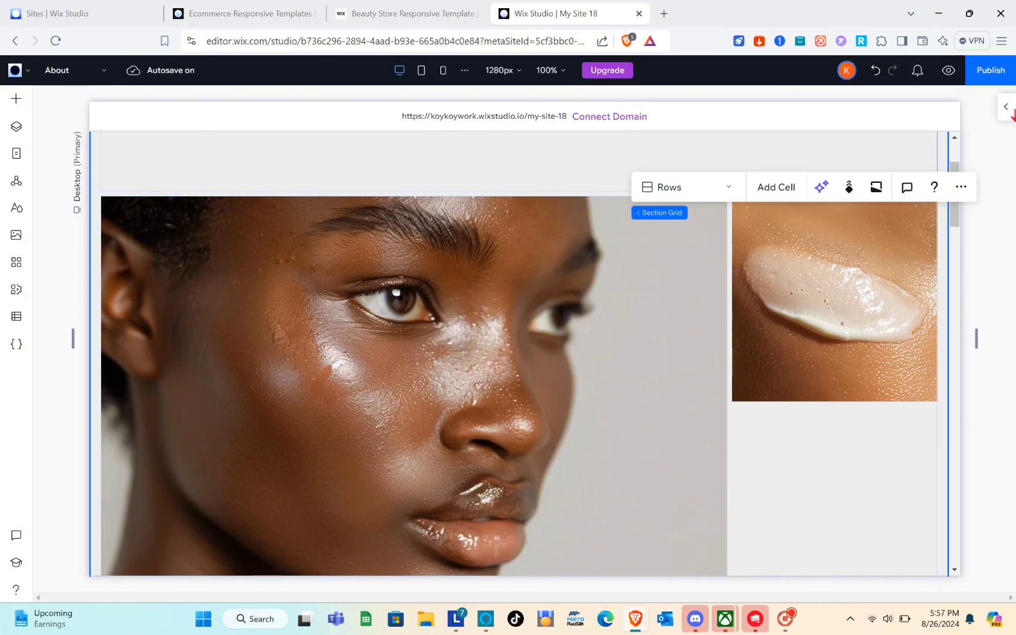
{"action": "left_click", "coordinate": [1008, 107]}
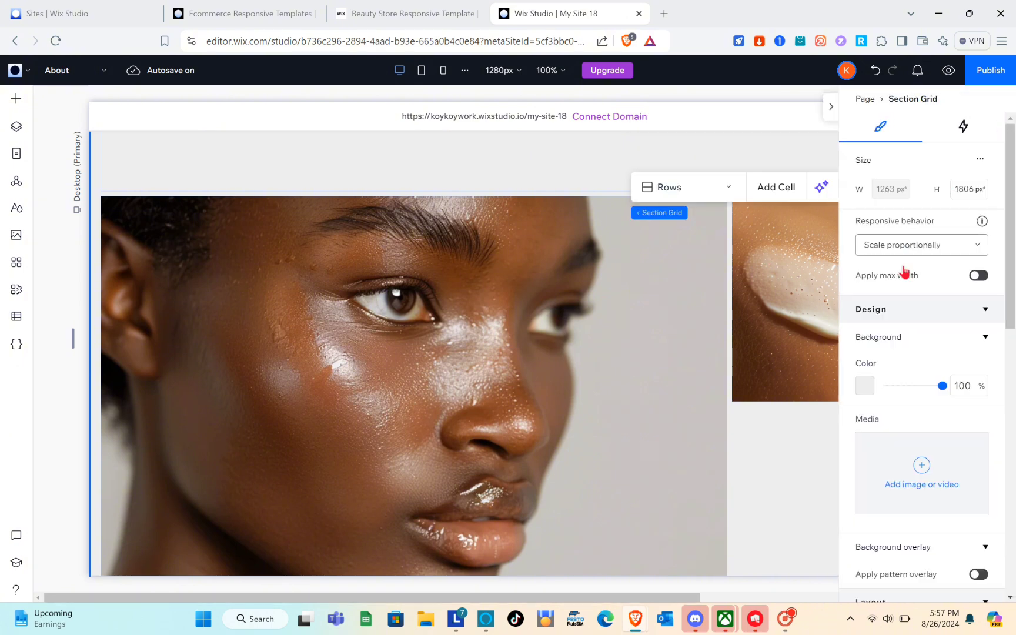
{"action": "scroll", "coordinate": [914, 338], "scroll_direction": "down", "scroll_amount": 3}
{"action": "scroll", "coordinate": [914, 336], "scroll_direction": "down", "scroll_amount": 6}
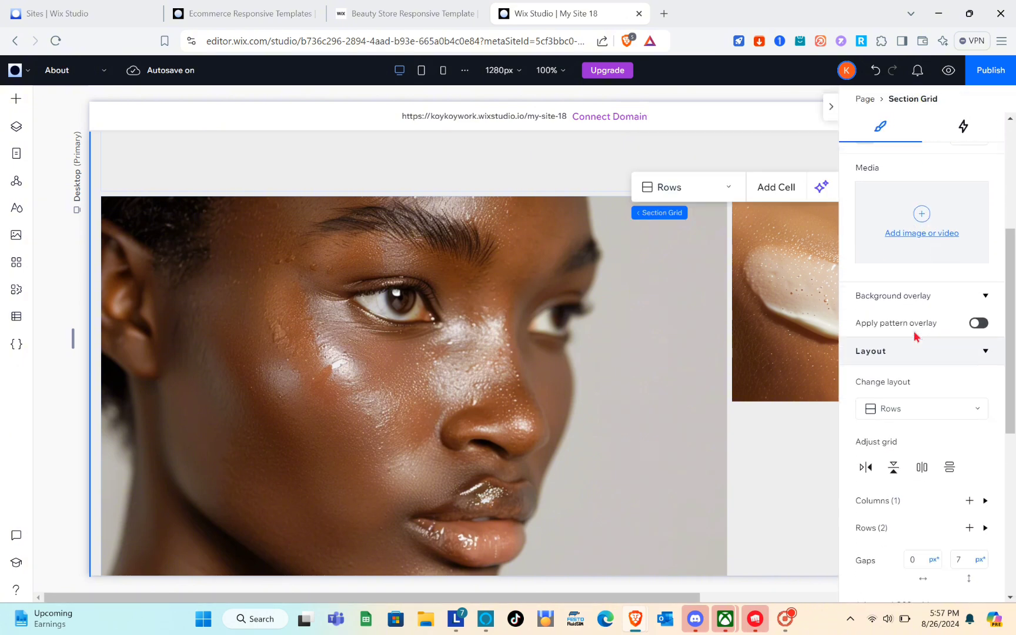
{"action": "scroll", "coordinate": [914, 337], "scroll_direction": "down", "scroll_amount": 3}
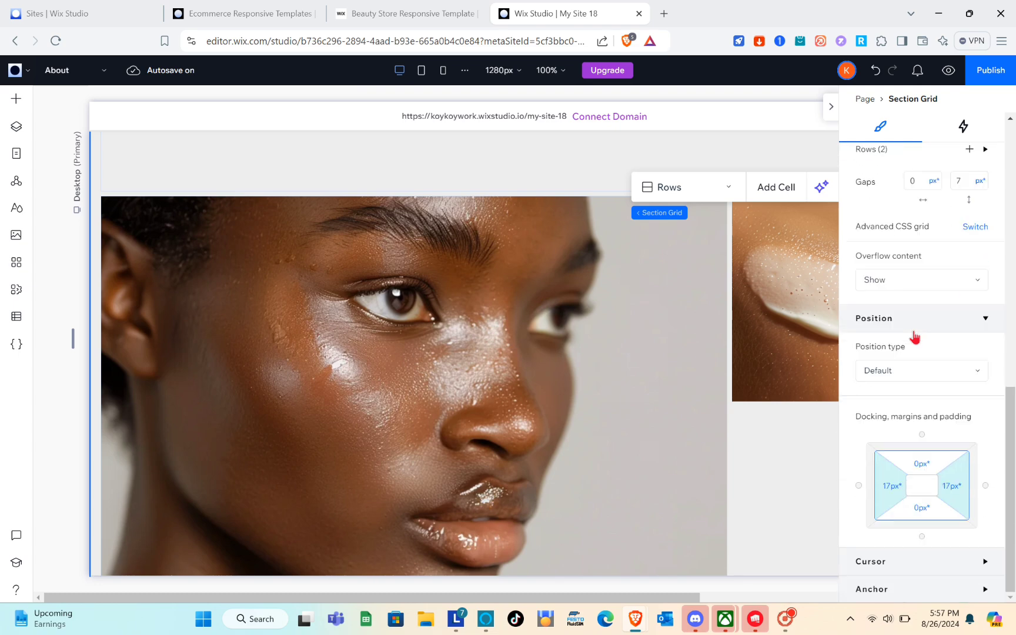
{"action": "left_click", "coordinate": [830, 109]}
- Replace the blue moisturizer jar picture on the About page with the green "Natural Cosmetics" image from Media from Wix
{"action": "scroll", "coordinate": [544, 404], "scroll_direction": "down", "scroll_amount": 4}
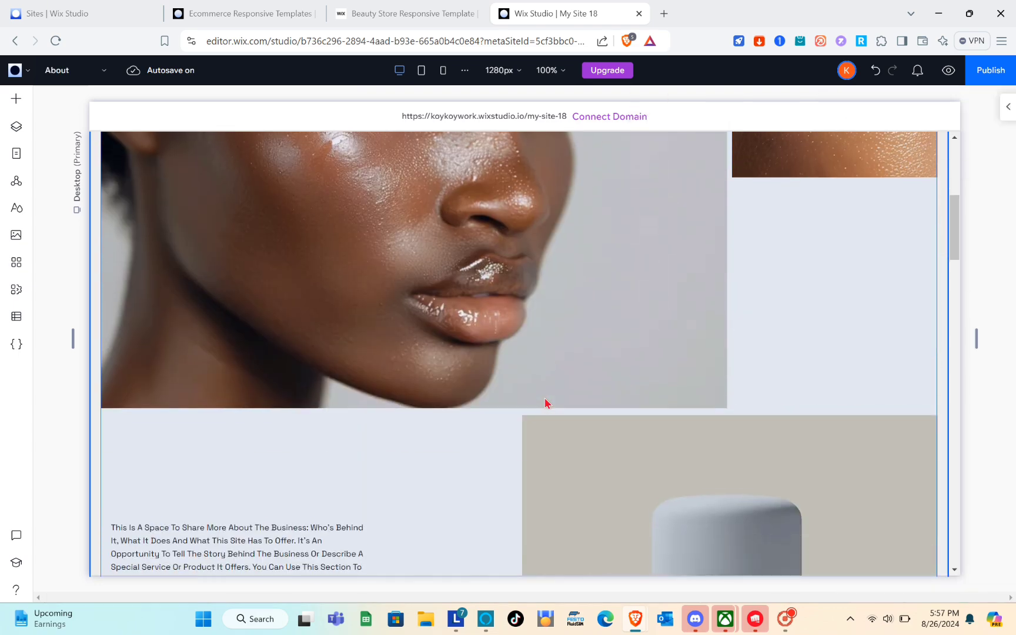
{"action": "scroll", "coordinate": [544, 403], "scroll_direction": "up", "scroll_amount": 6}
{"action": "scroll", "coordinate": [544, 404], "scroll_direction": "down", "scroll_amount": 10}
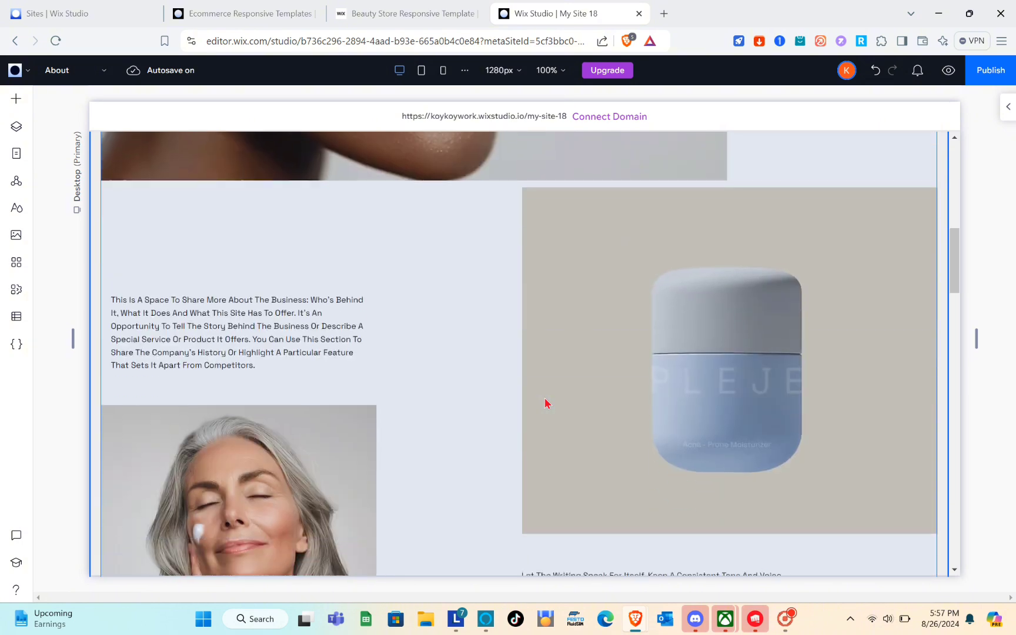
{"action": "left_click", "coordinate": [666, 390]}
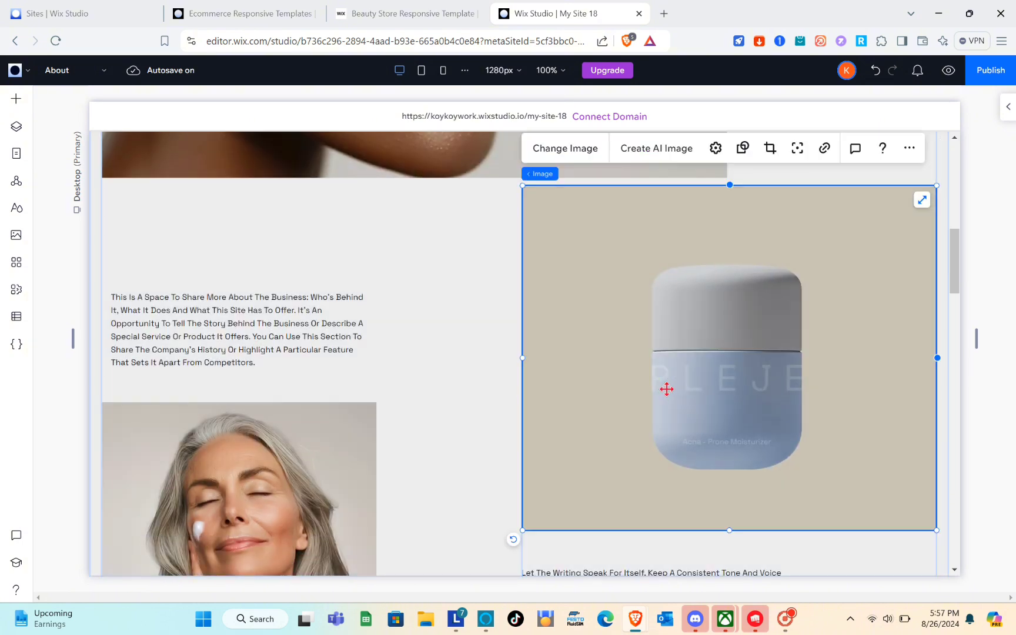
{"action": "left_click", "coordinate": [570, 149]}
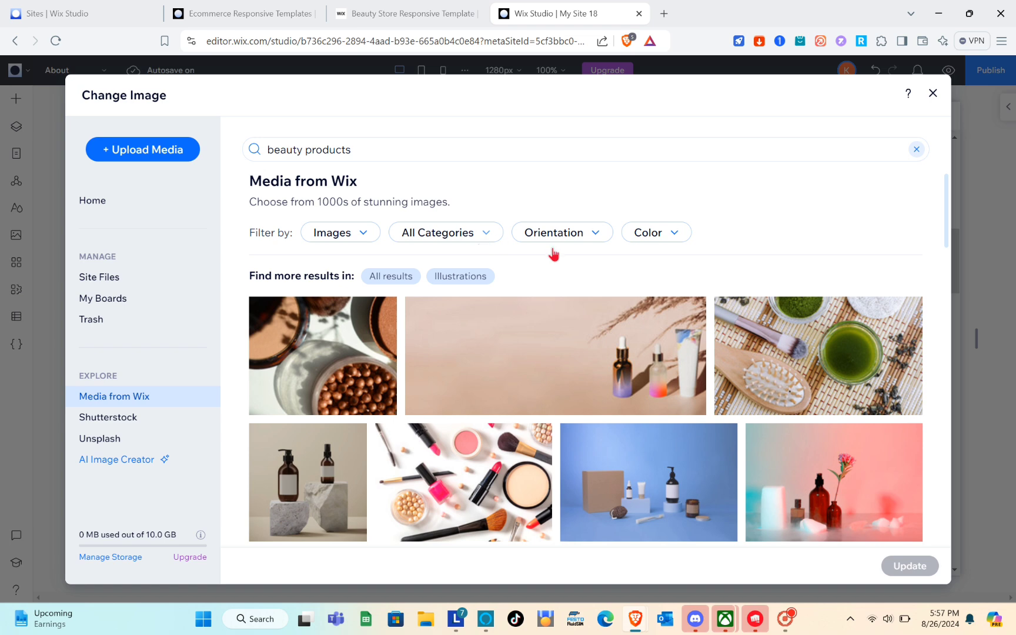
{"action": "scroll", "coordinate": [630, 347], "scroll_direction": "down", "scroll_amount": 3}
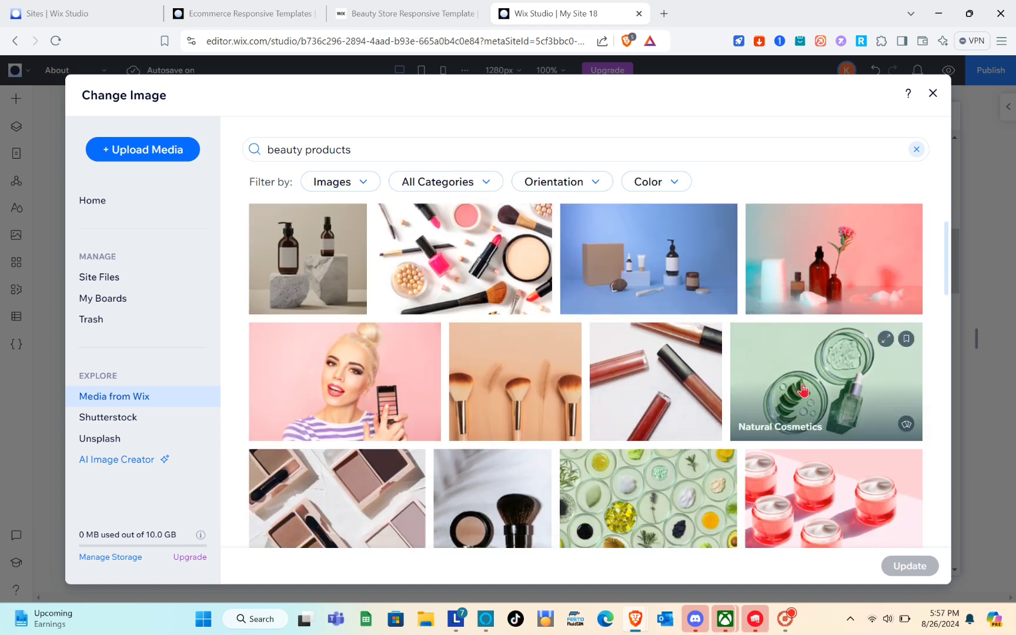
{"action": "left_click", "coordinate": [826, 382]}
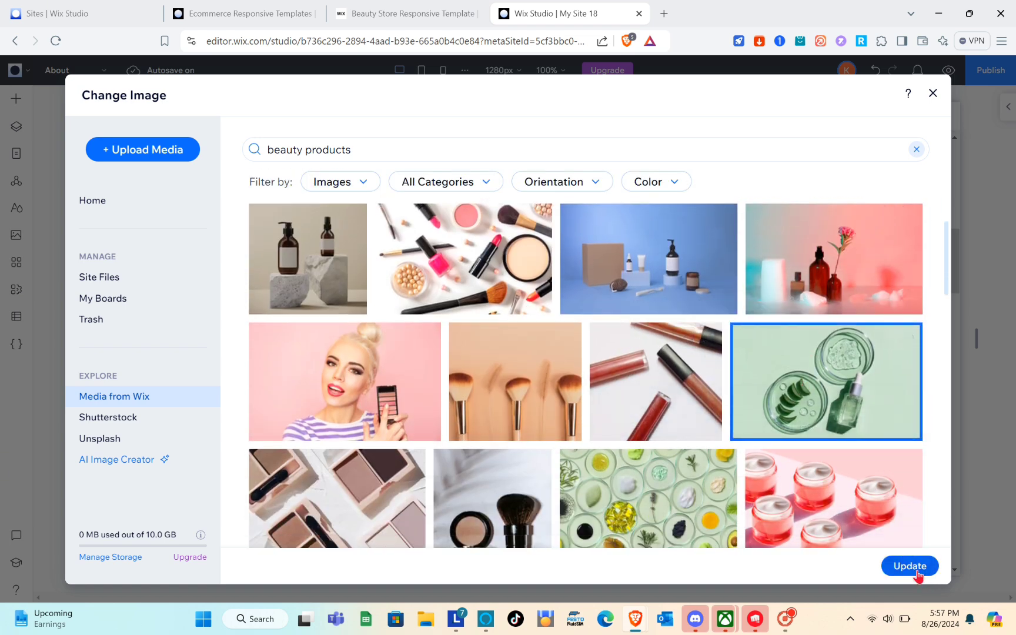
{"action": "left_click", "coordinate": [919, 573]}
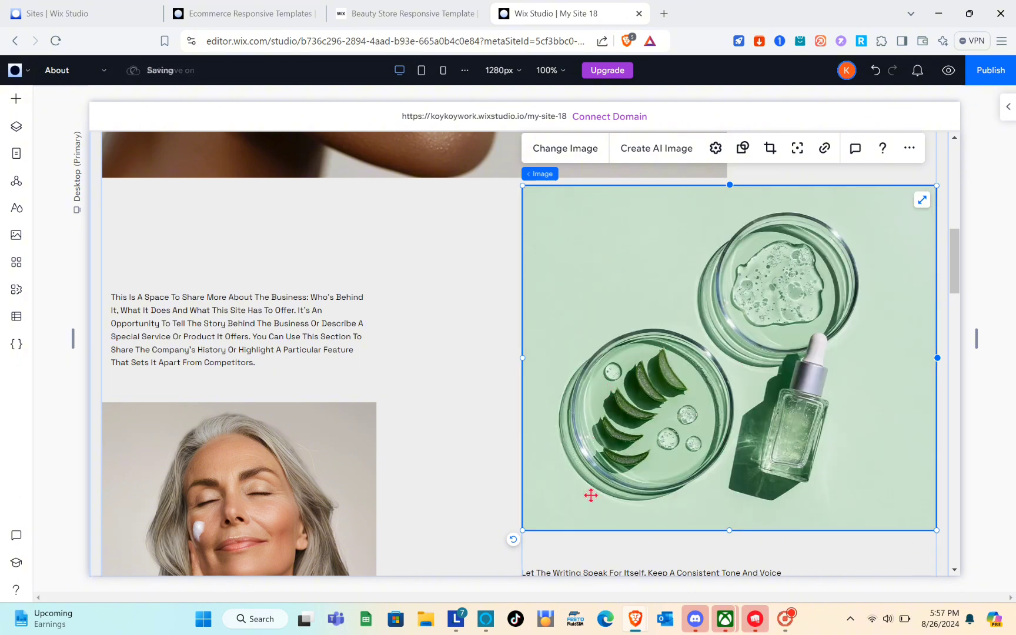
- Start AI text creation for the paragraph below the green image and enter "make up" as the business type
{"action": "scroll", "coordinate": [590, 495], "scroll_direction": "down", "scroll_amount": 5}
{"action": "scroll", "coordinate": [591, 495], "scroll_direction": "up", "scroll_amount": 2}
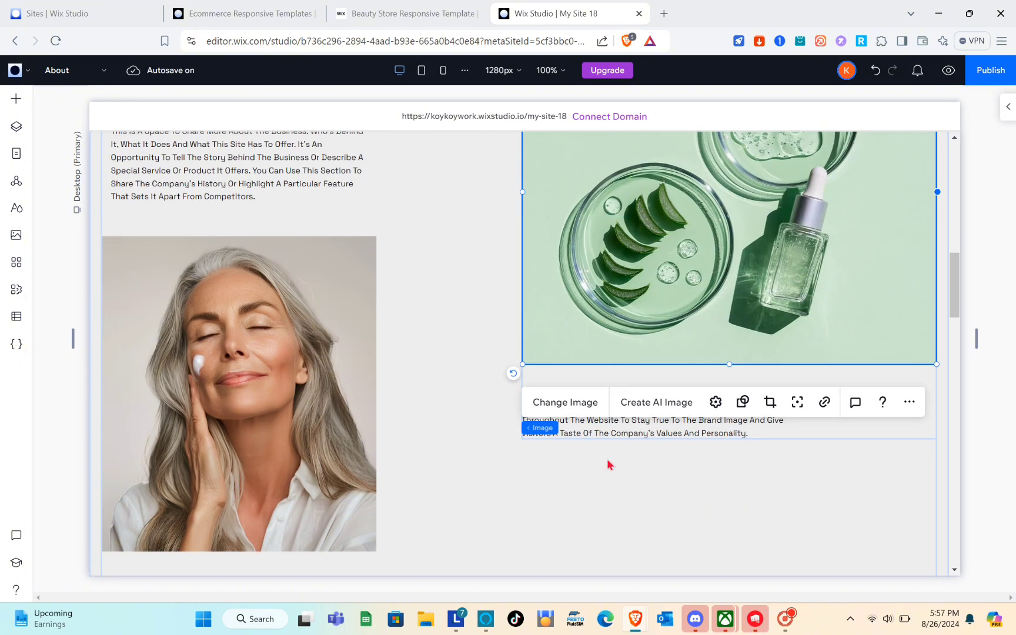
{"action": "left_click", "coordinate": [614, 419]}
{"action": "double_click", "coordinate": [613, 418]}
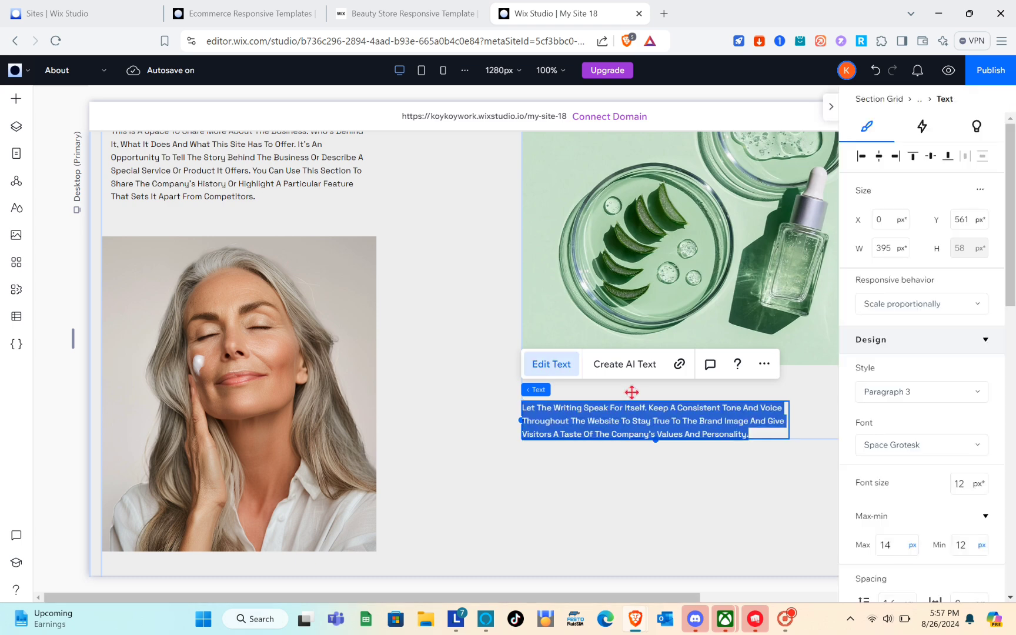
{"action": "left_click", "coordinate": [646, 367]}
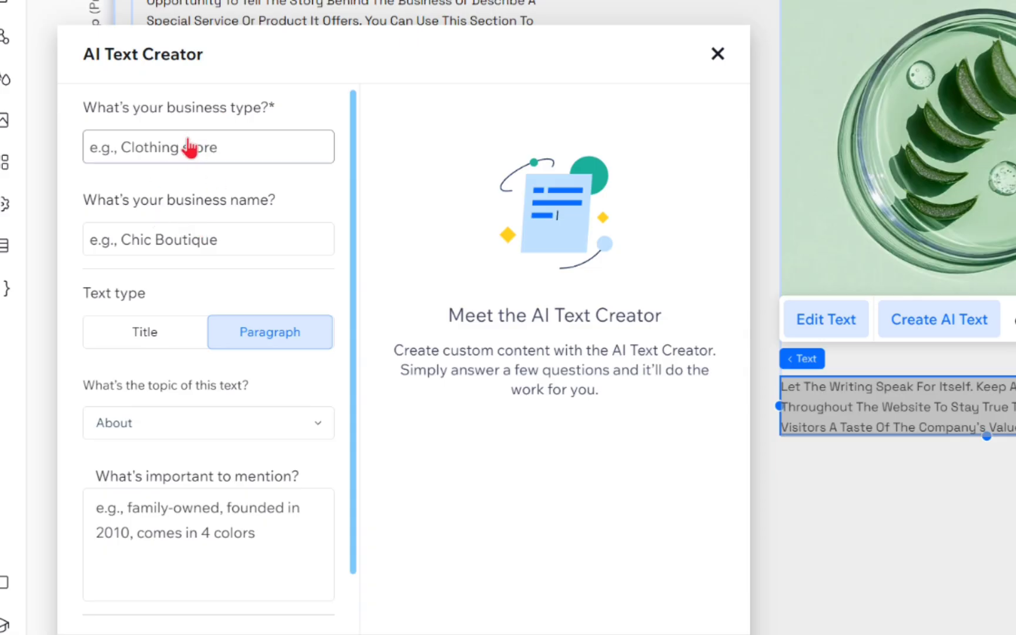
{"action": "left_click", "coordinate": [190, 147]}
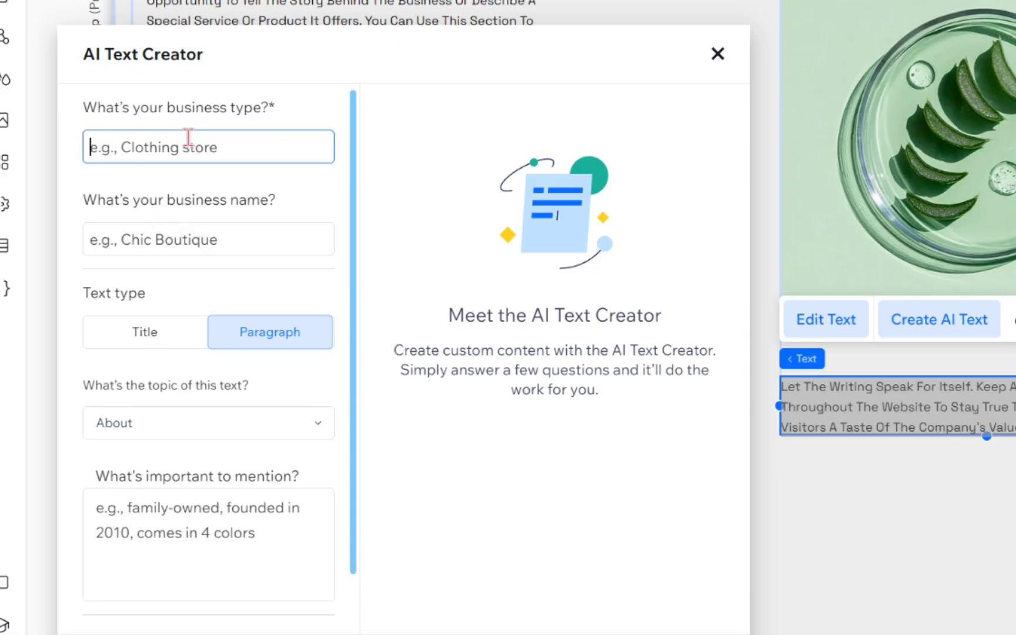
{"action": "left_click", "coordinate": [177, 239]}
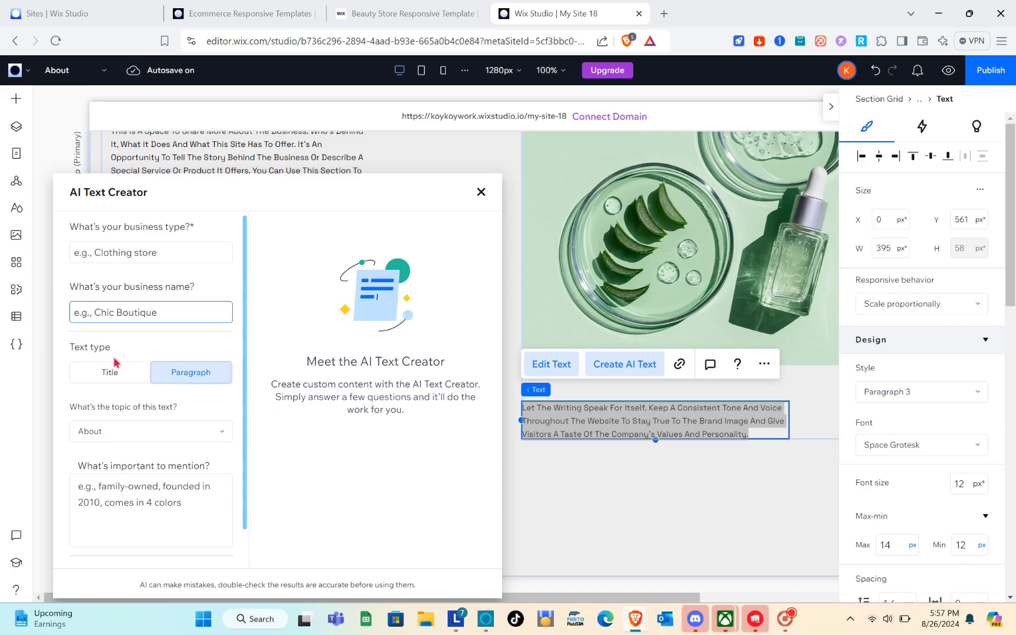
{"action": "left_click", "coordinate": [129, 252]}
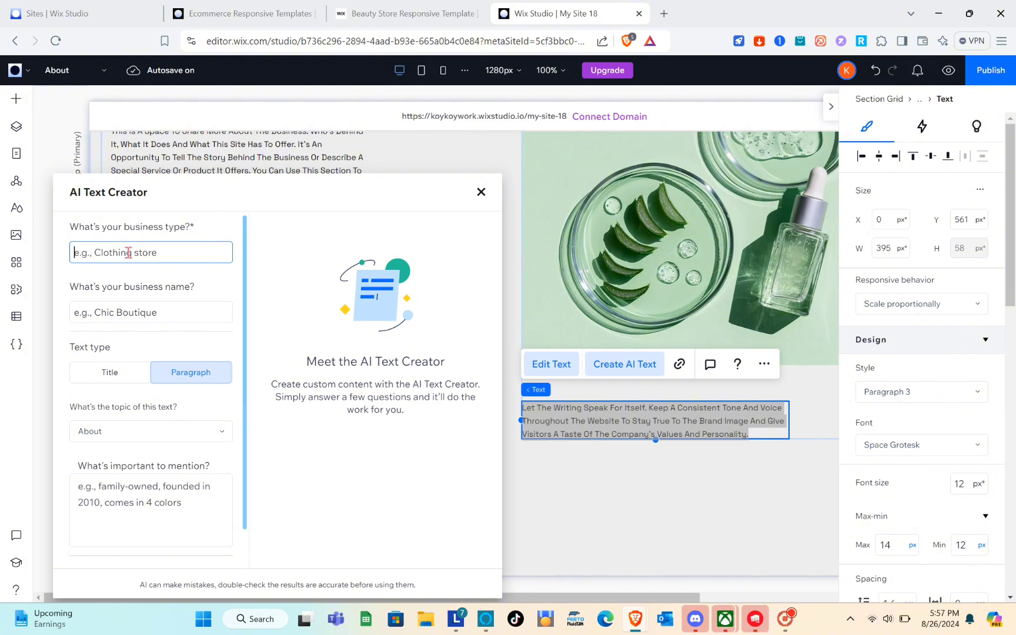
{"action": "type", "text": "make up"}
- Try to generate an About paragraph for a business named "Sale", and close the AI Text Creator
{"action": "left_click", "coordinate": [134, 312]}
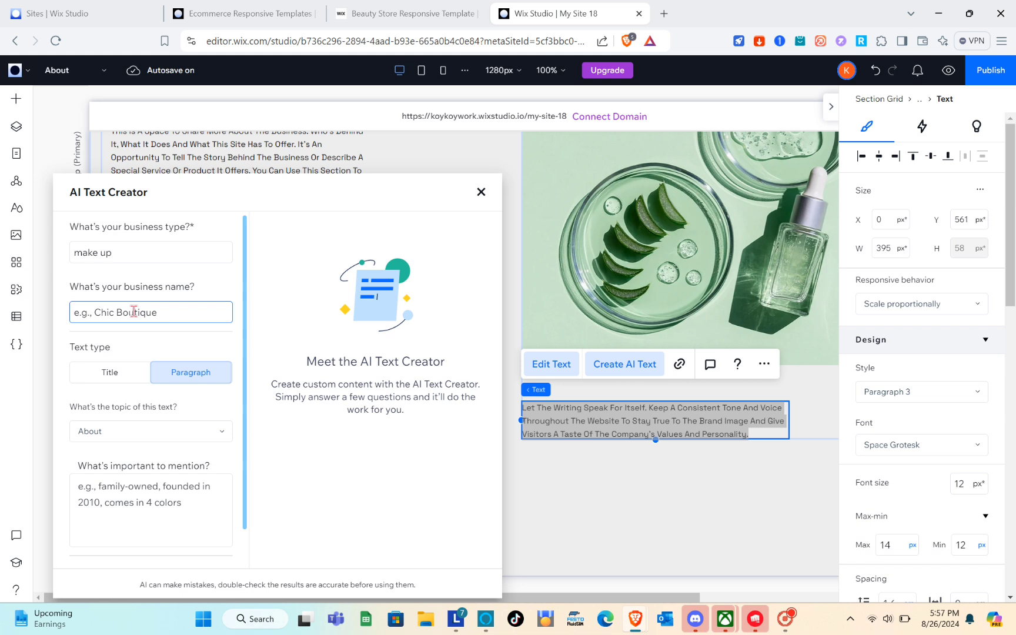
{"action": "key", "text": "Caps_Lock"}
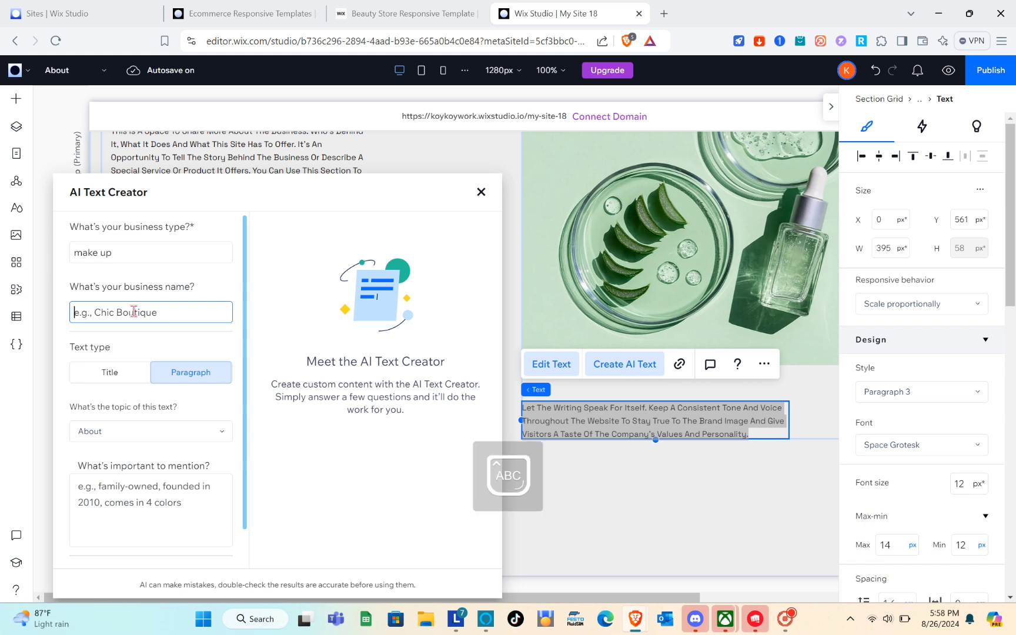
{"action": "type", "text": "S"}
{"action": "key", "text": "Caps_Lock"}
{"action": "type", "text": "ale"}
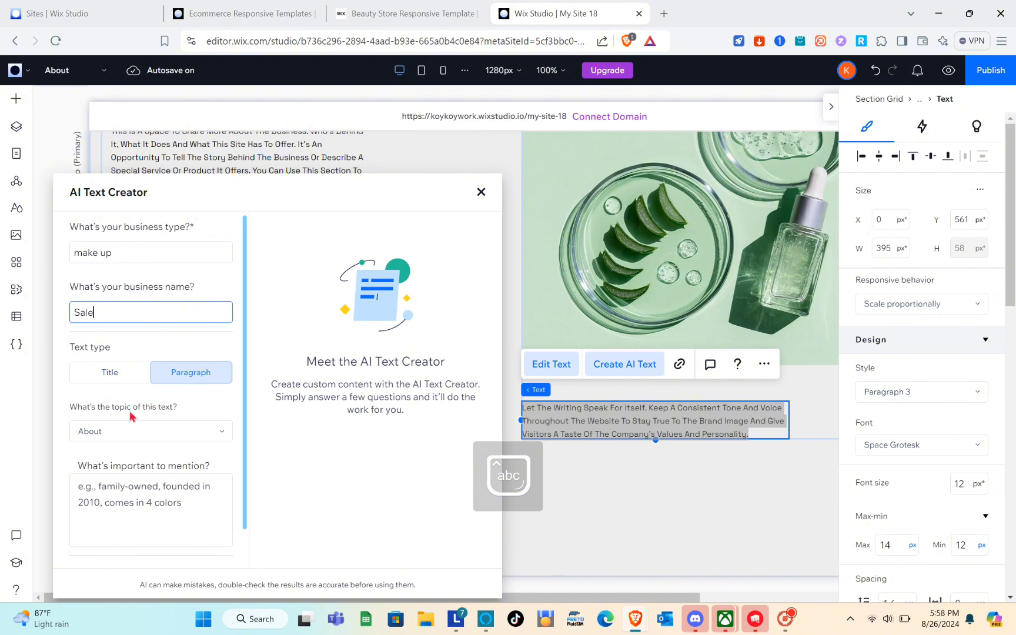
{"action": "left_click", "coordinate": [129, 433]}
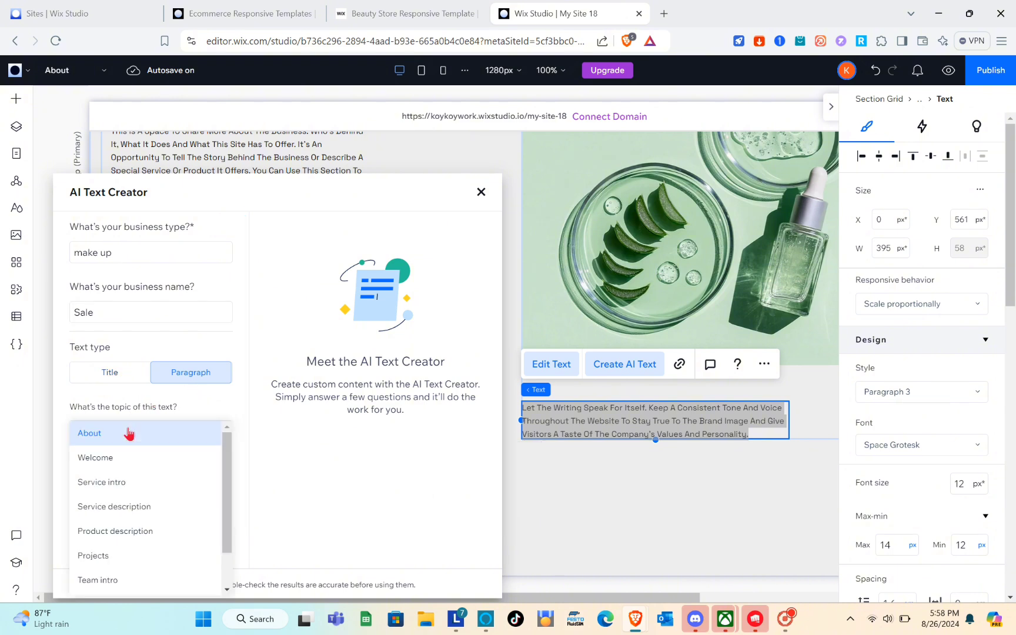
{"action": "left_click", "coordinate": [128, 433]}
{"action": "scroll", "coordinate": [129, 428], "scroll_direction": "down", "scroll_amount": 1}
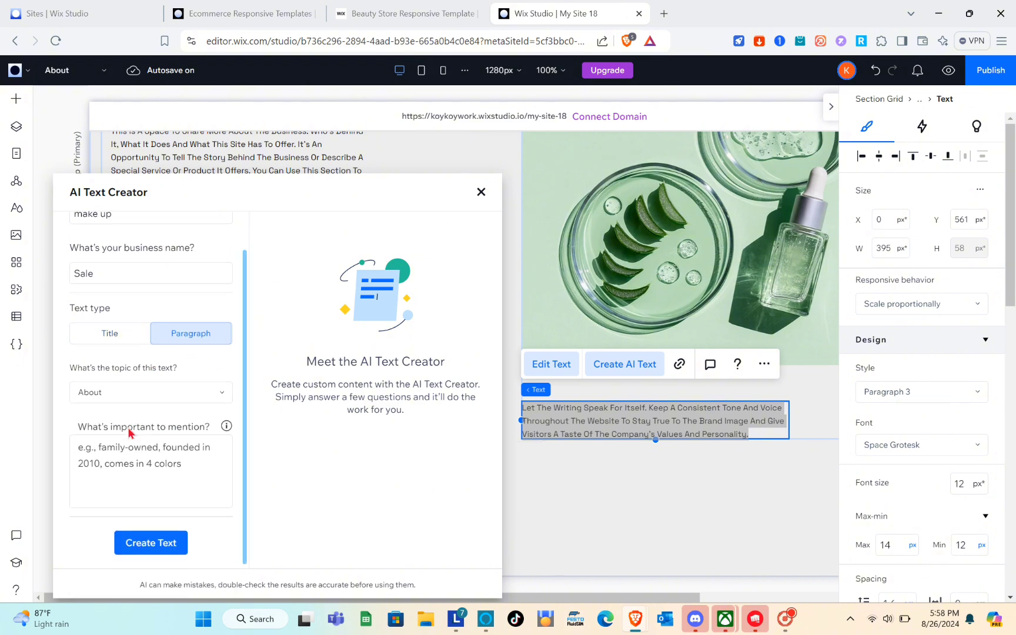
{"action": "left_click", "coordinate": [144, 548]}
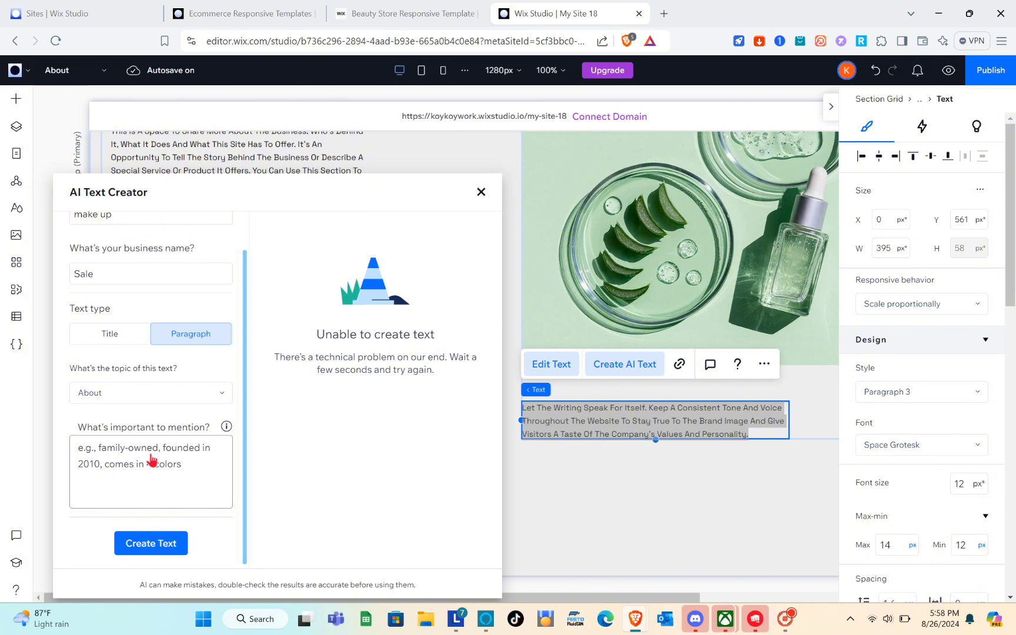
{"action": "left_click", "coordinate": [481, 192]}
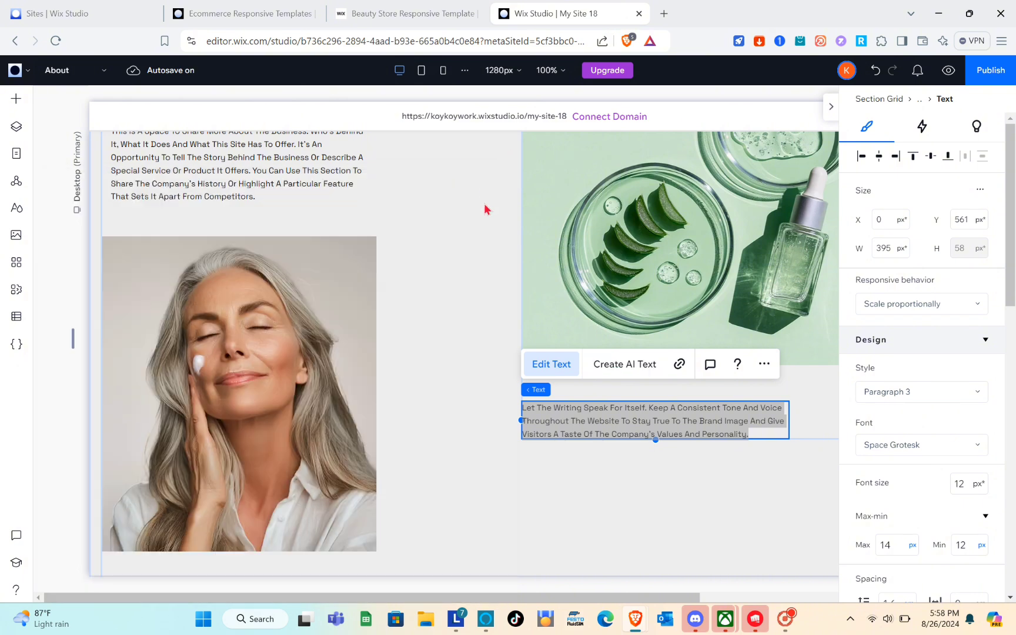
- Open the Site Pages manager and collapse the inspector to free up the canvas
{"action": "left_click", "coordinate": [549, 521]}
{"action": "scroll", "coordinate": [549, 521], "scroll_direction": "down", "scroll_amount": 7}
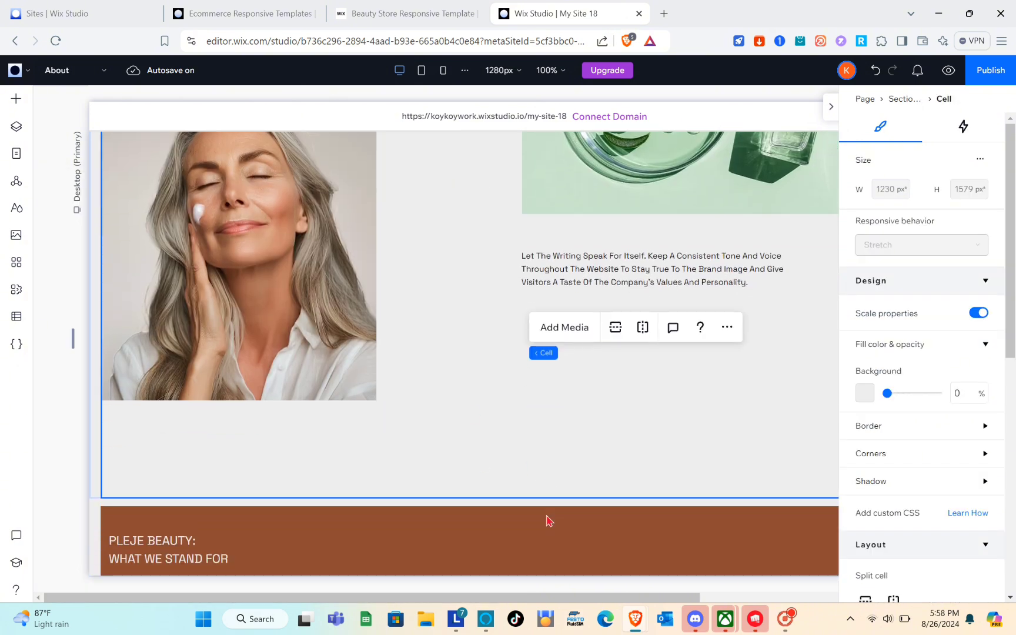
{"action": "scroll", "coordinate": [548, 521], "scroll_direction": "up", "scroll_amount": 5}
{"action": "scroll", "coordinate": [548, 521], "scroll_direction": "up", "scroll_amount": 5}
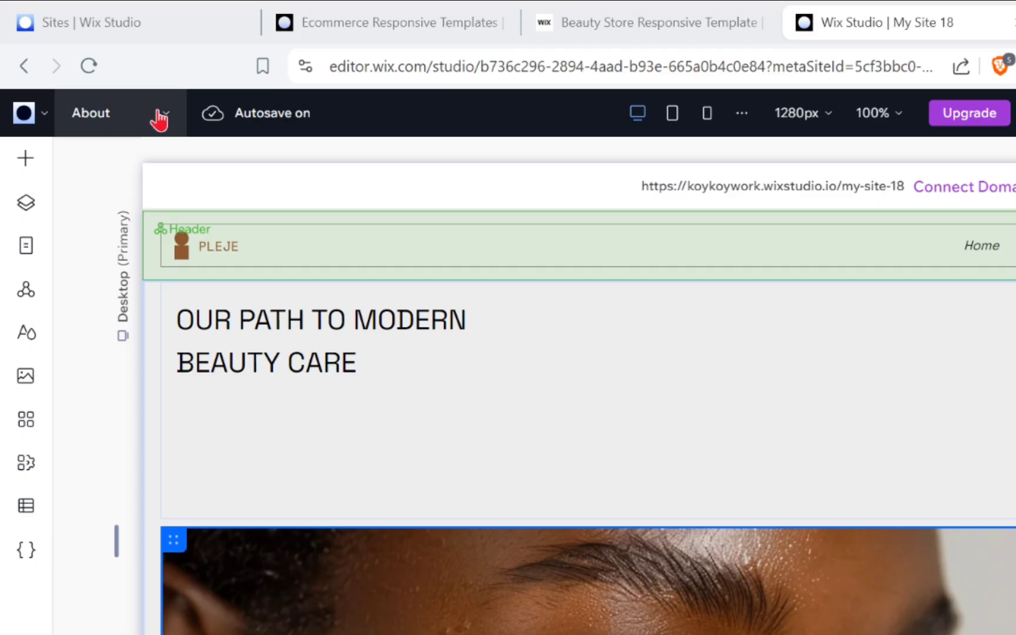
{"action": "left_click", "coordinate": [160, 114]}
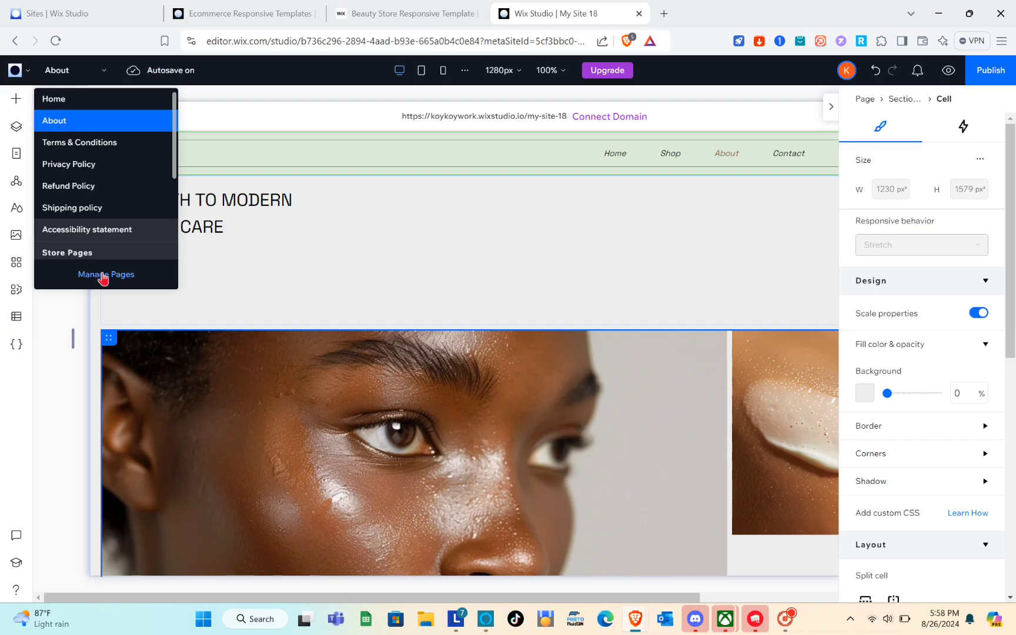
{"action": "left_click", "coordinate": [107, 276]}
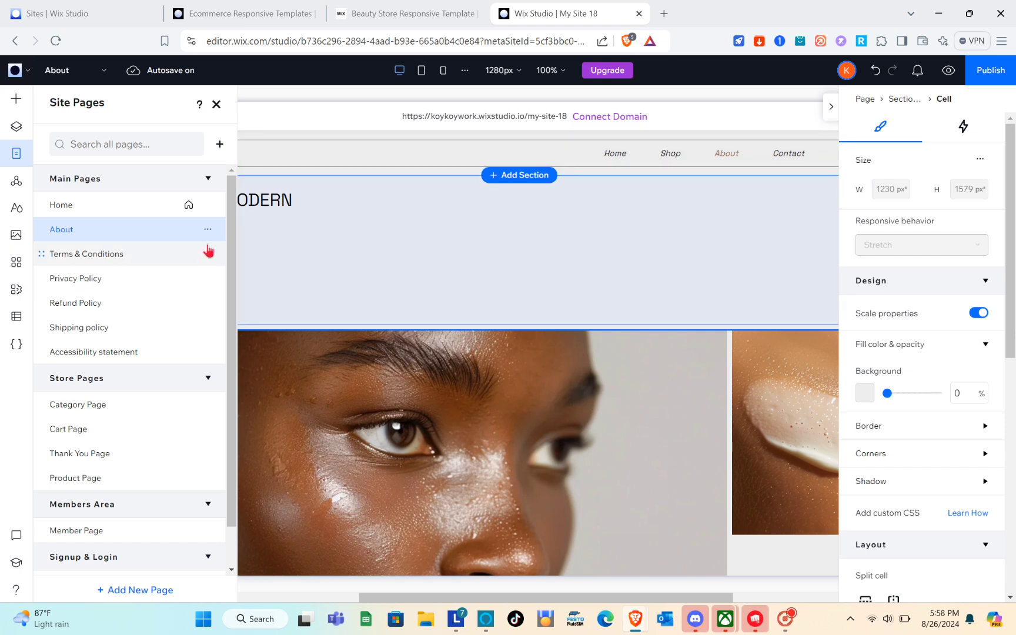
{"action": "left_click", "coordinate": [837, 114]}
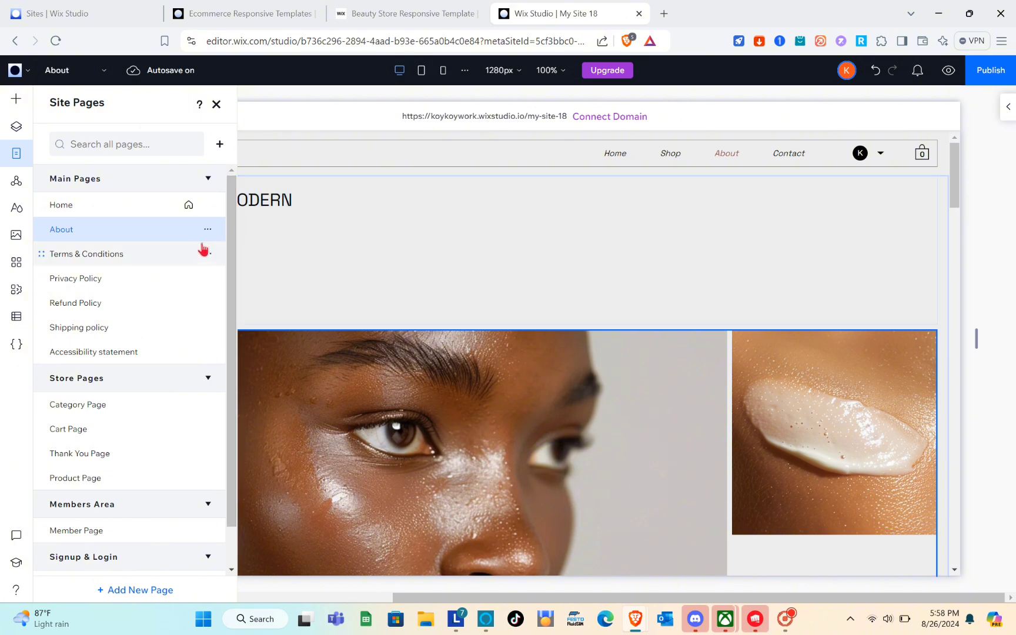
- Check the page actions available for the Terms & Conditions and Refund Policy pages
{"action": "left_click", "coordinate": [207, 257]}
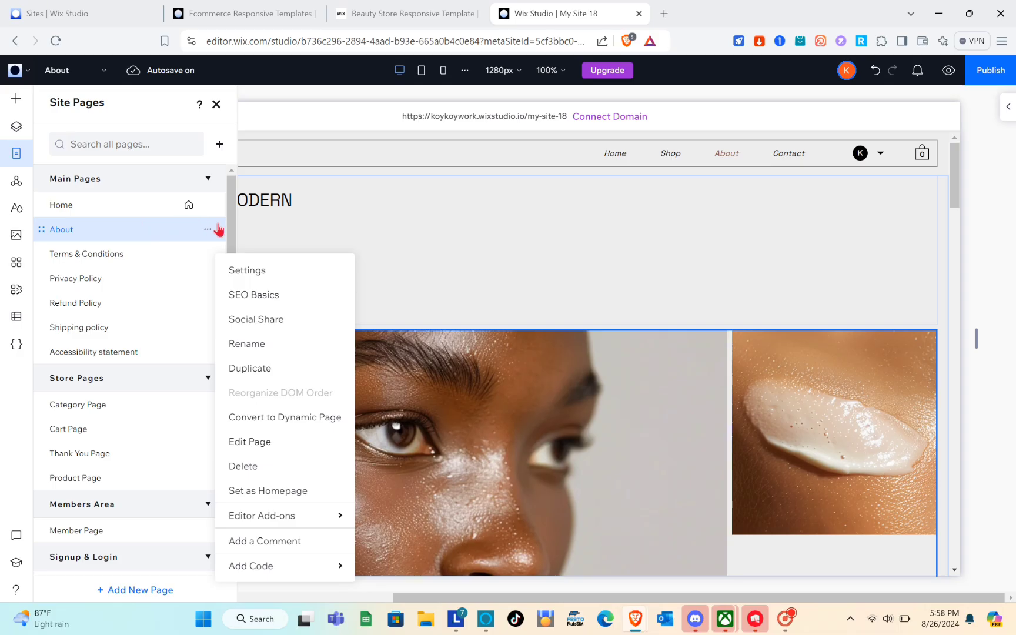
{"action": "left_click", "coordinate": [209, 255]}
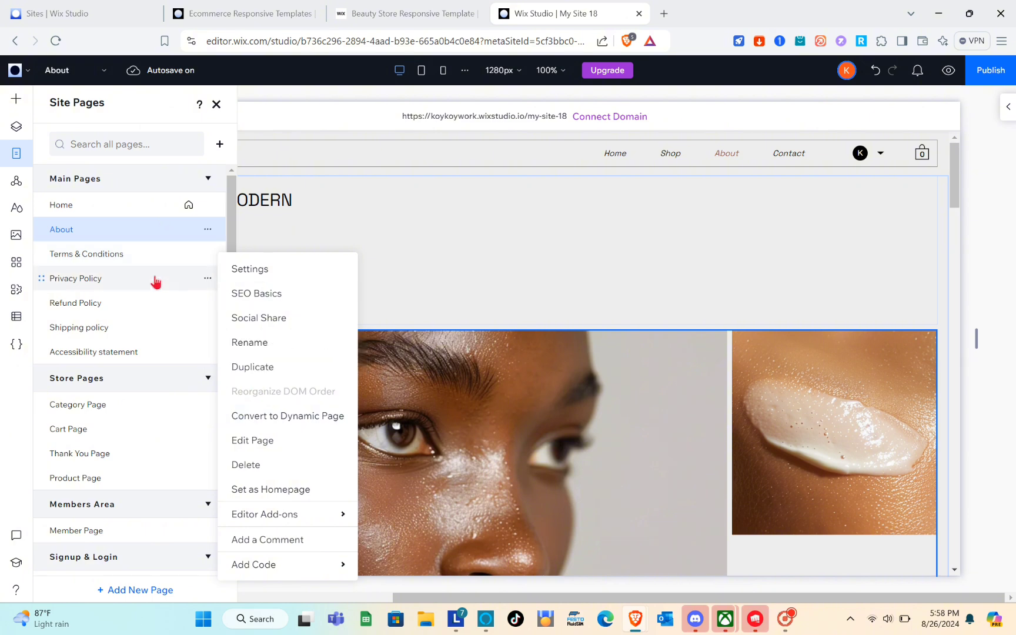
{"action": "left_click", "coordinate": [205, 304]}
{"action": "left_click", "coordinate": [205, 305]}
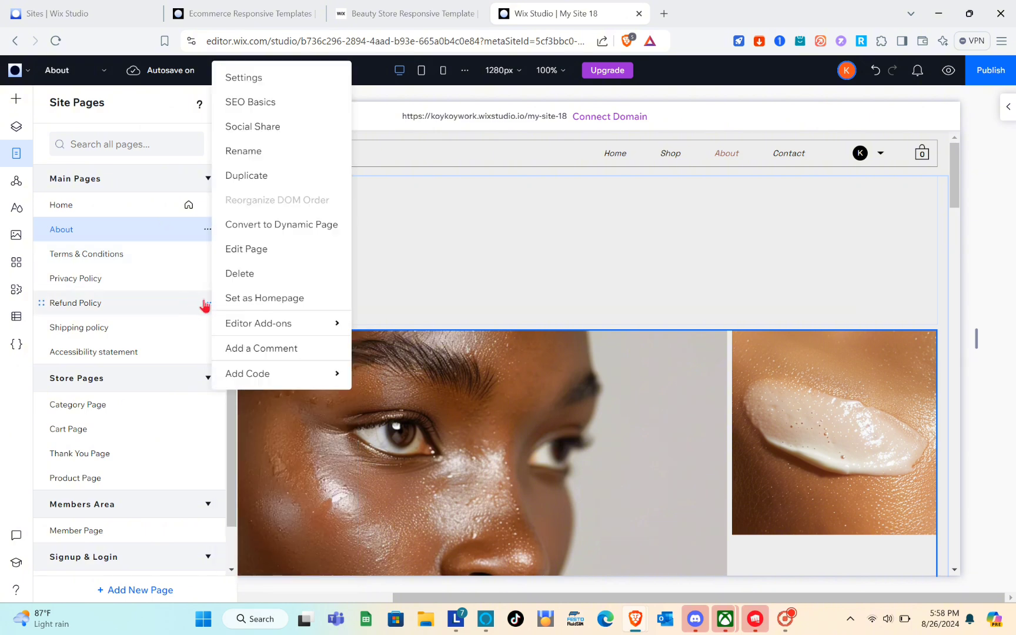
- Delete the Refund Policy page from the site and confirm the deletion
{"action": "left_click", "coordinate": [246, 279]}
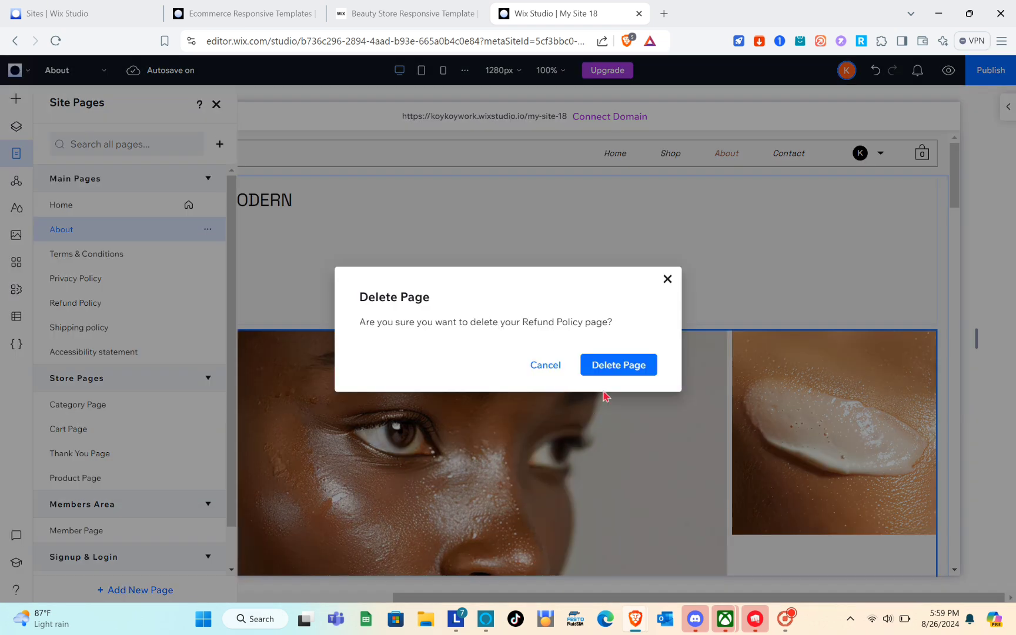
{"action": "left_click", "coordinate": [608, 365]}
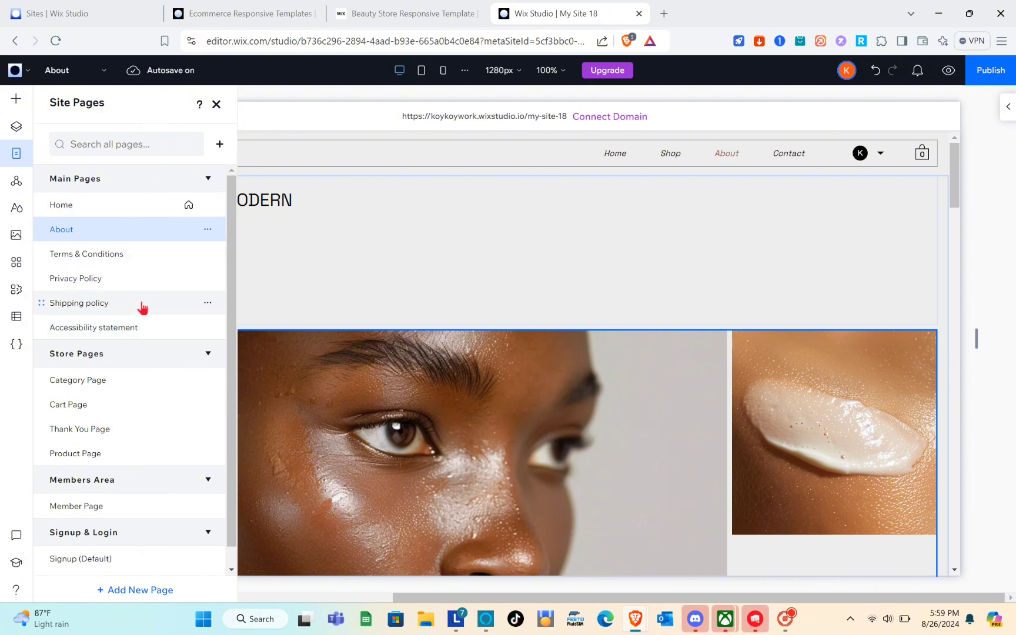
- Add a standard blank page named "Tutorial" to the main pages and close the Site Pages manager
{"action": "scroll", "coordinate": [141, 307], "scroll_direction": "down", "scroll_amount": 1}
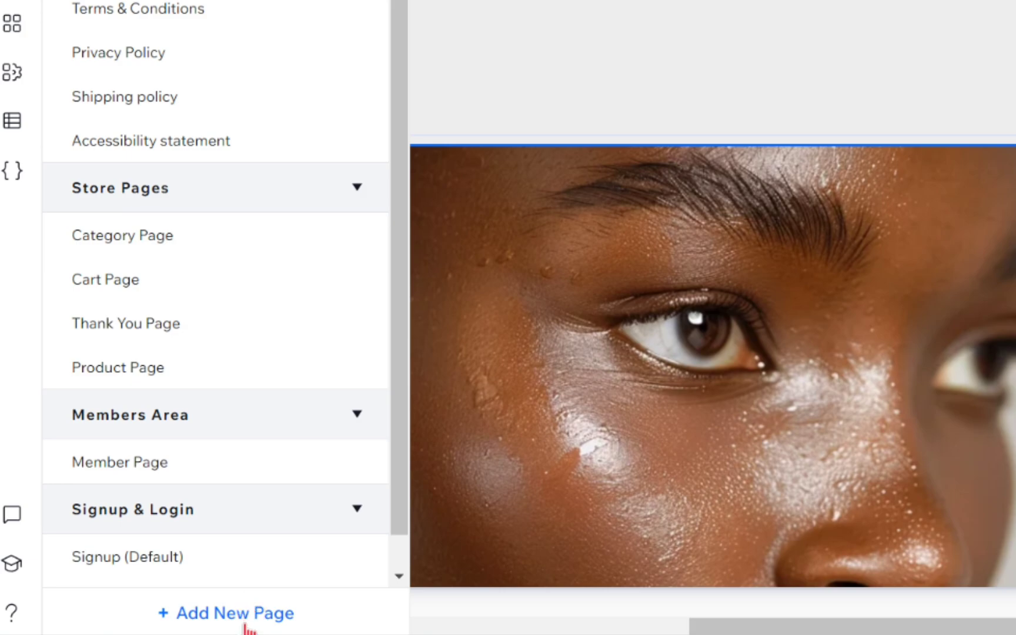
{"action": "left_click", "coordinate": [245, 626]}
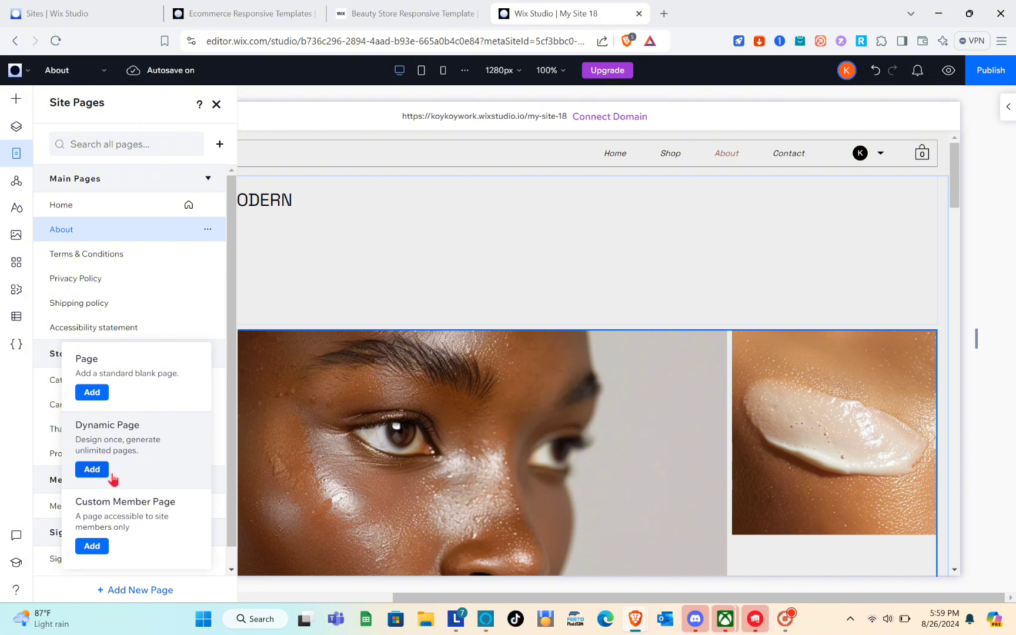
{"action": "left_click", "coordinate": [92, 392]}
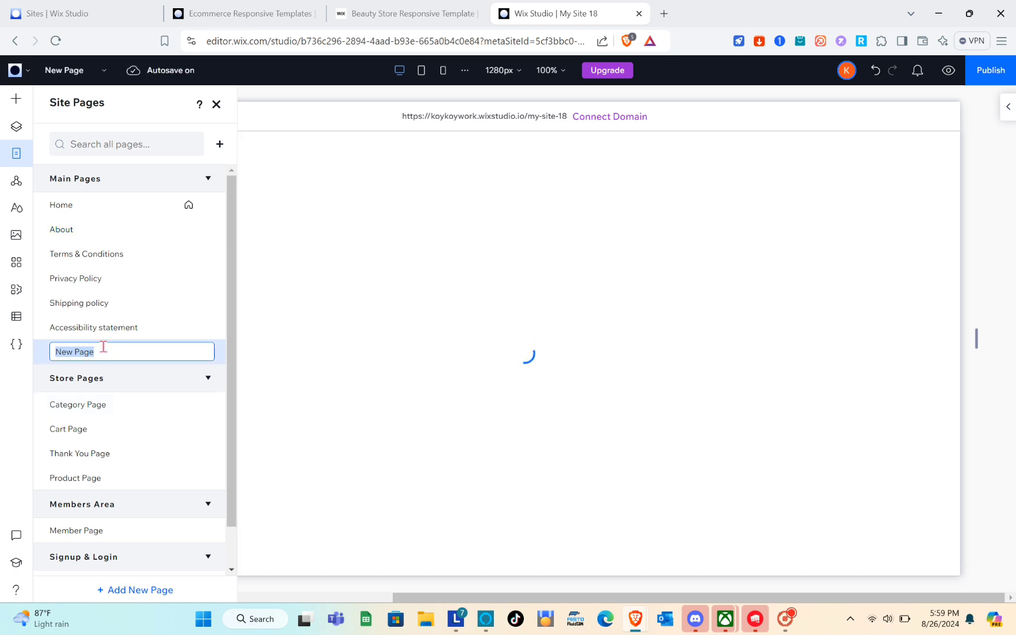
{"action": "type", "text": "T"}
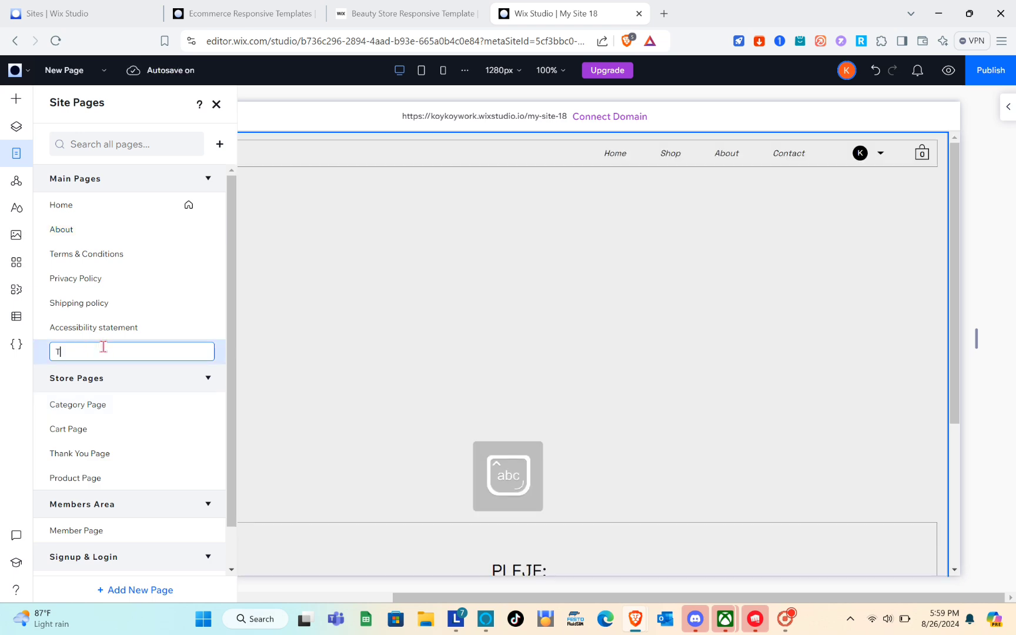
{"action": "type", "text": "utorial"}
{"action": "key", "text": "Return"}
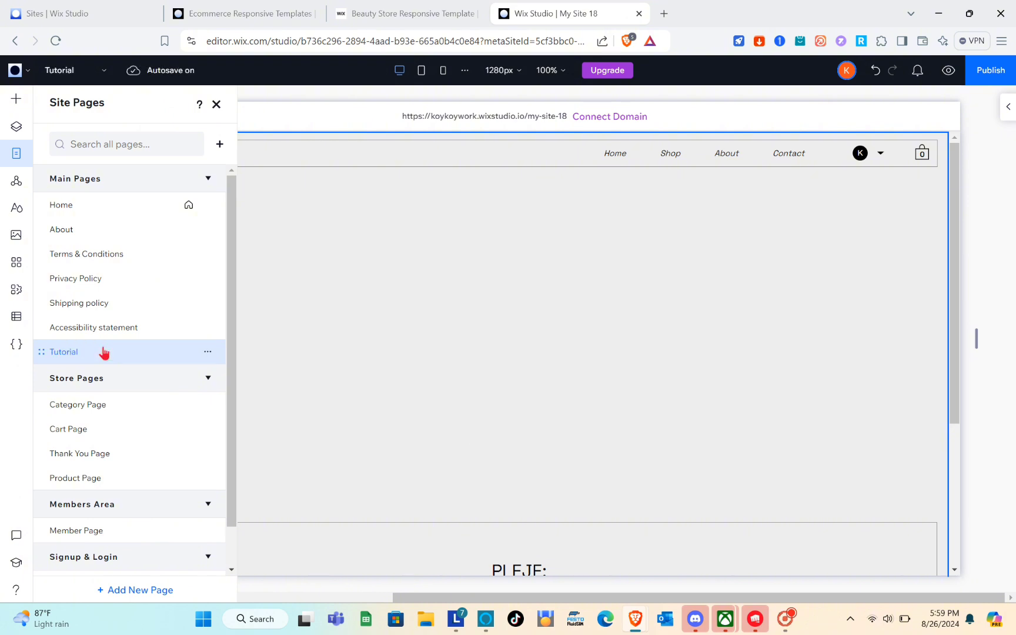
{"action": "double_click", "coordinate": [110, 359]}
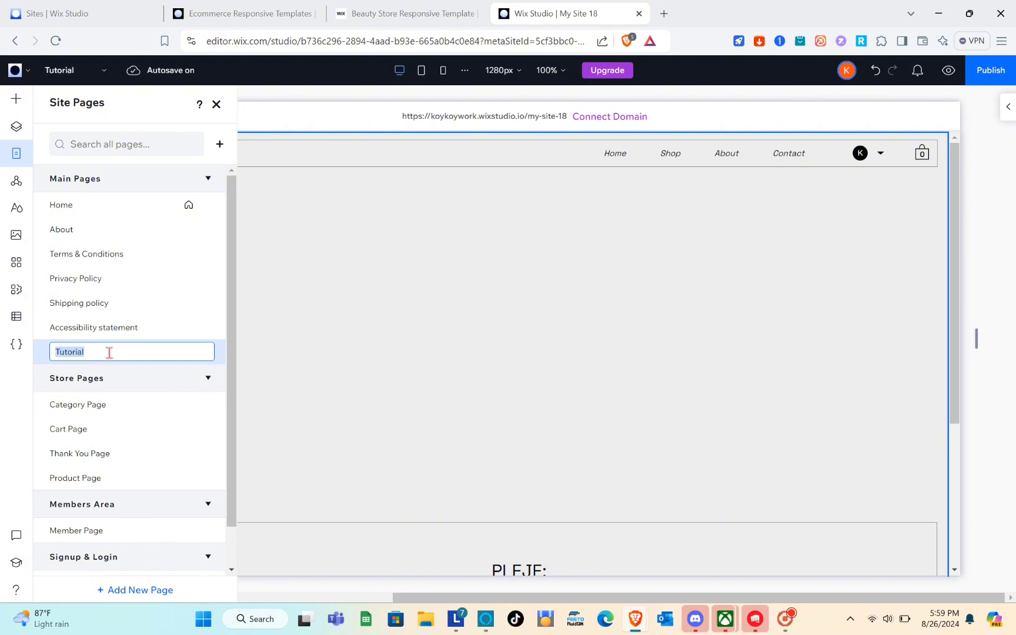
{"action": "left_click", "coordinate": [216, 104]}
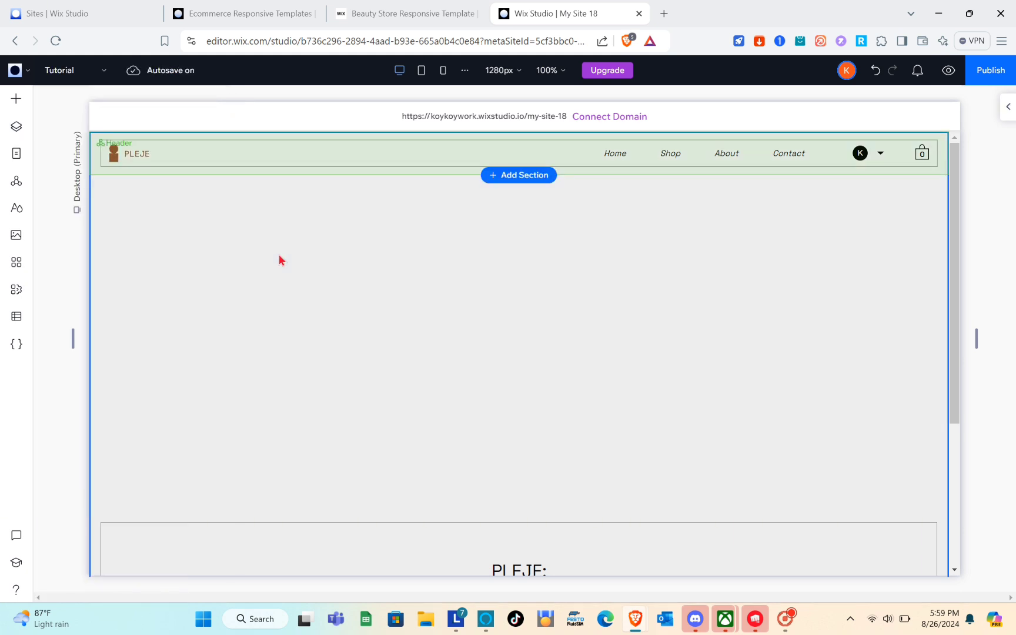
- Delete the PLEJE logo vector art from the header of the Tutorial page
{"action": "left_click", "coordinate": [147, 156]}
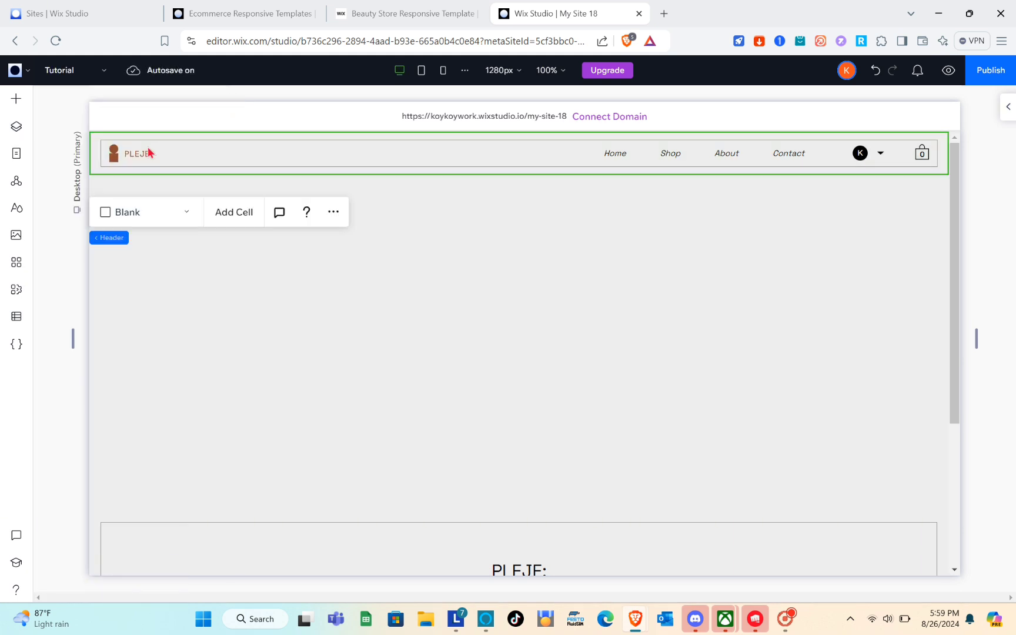
{"action": "left_click", "coordinate": [147, 156]}
{"action": "left_click", "coordinate": [147, 156]}
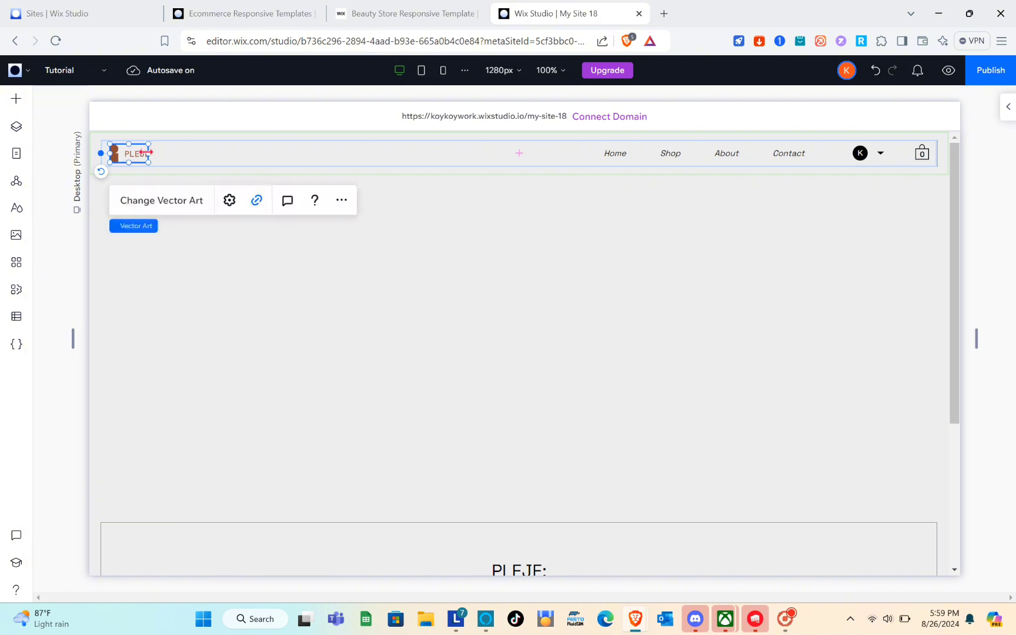
{"action": "left_click", "coordinate": [145, 152]}
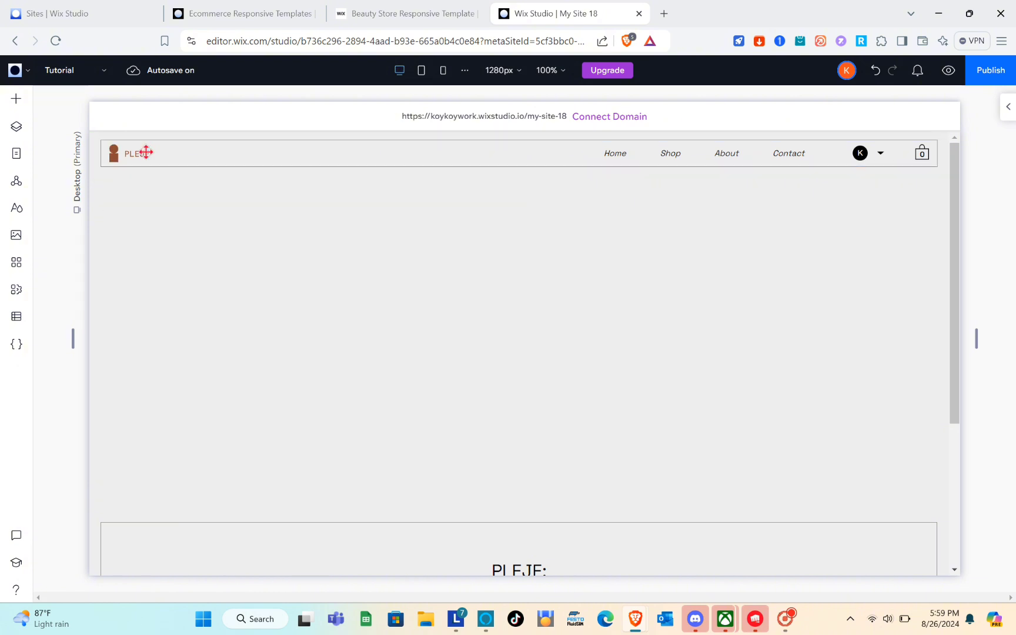
{"action": "key", "text": "Delete"}
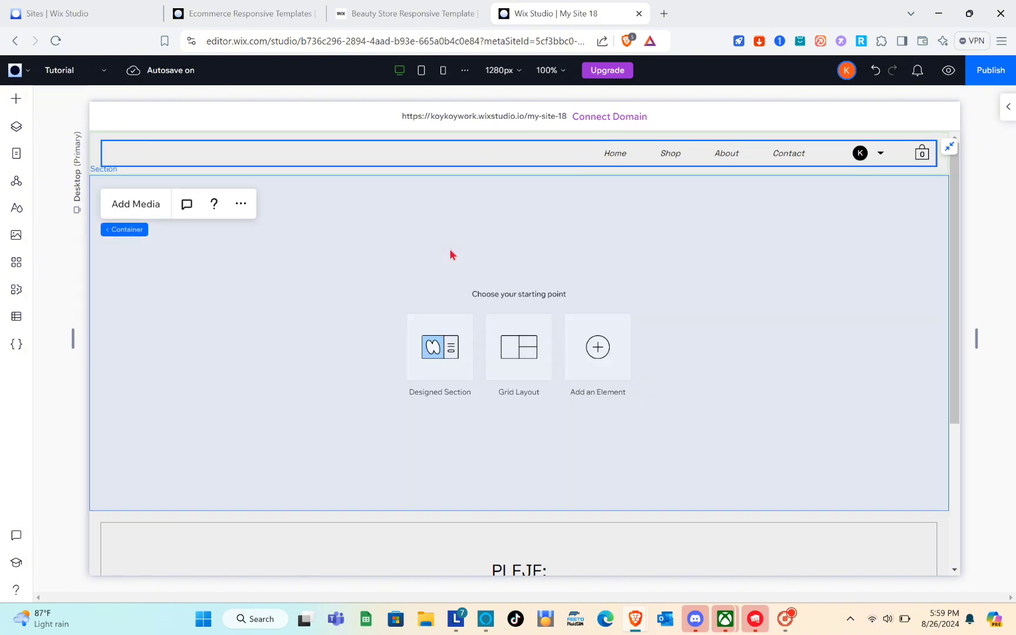
- Browse the designed section categories for the empty section, including About, Services, Projects, Testimonials, Clients and Banner
{"action": "left_click", "coordinate": [452, 254]}
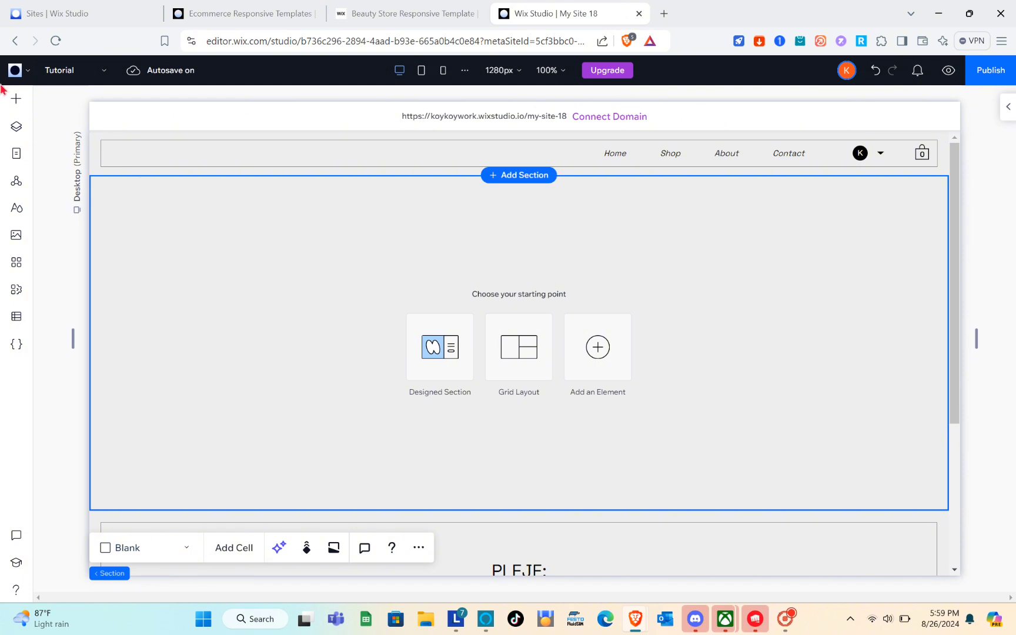
{"action": "left_click", "coordinate": [17, 102]}
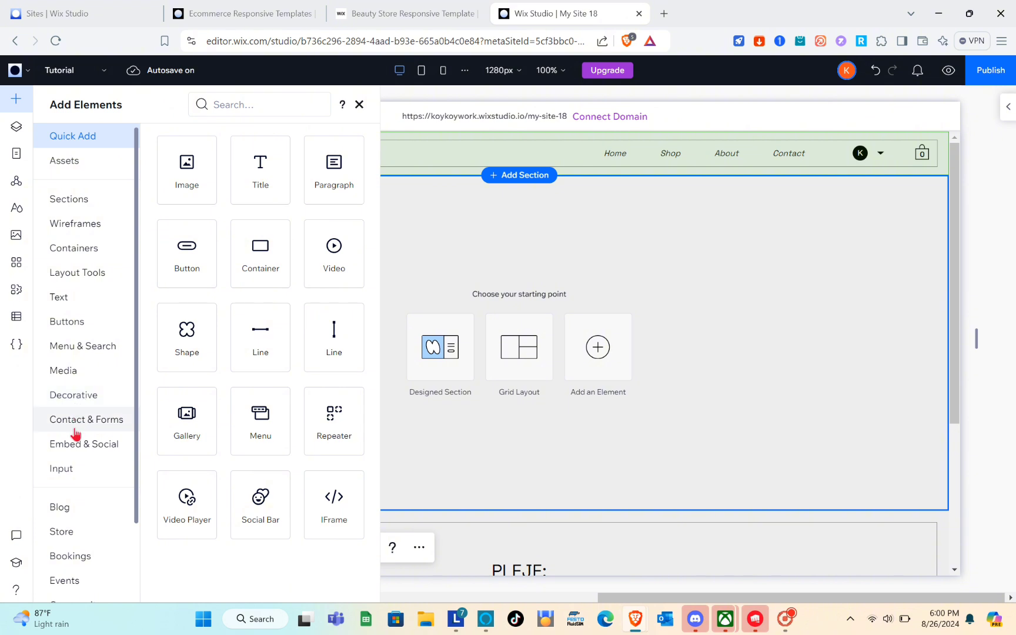
{"action": "left_click", "coordinate": [78, 206]}
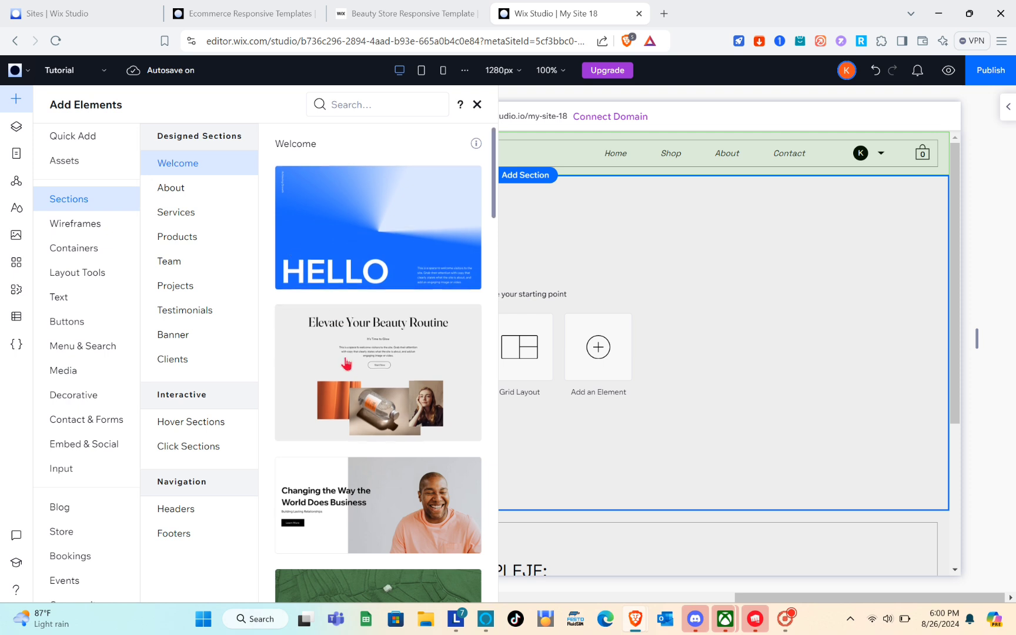
{"action": "left_click", "coordinate": [181, 194]}
{"action": "left_click", "coordinate": [181, 214]}
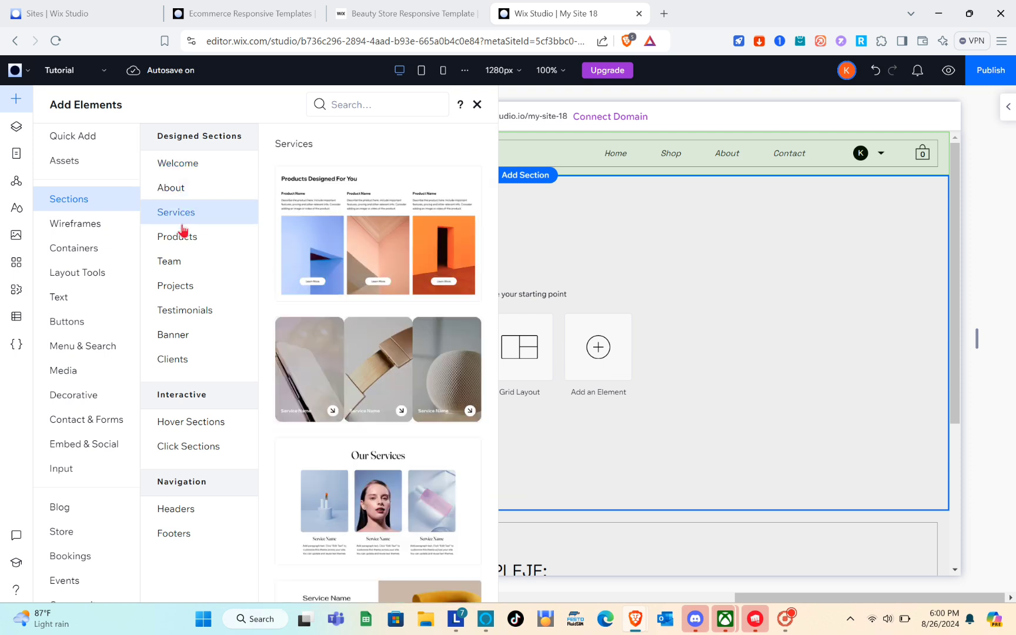
{"action": "left_click", "coordinate": [167, 288]}
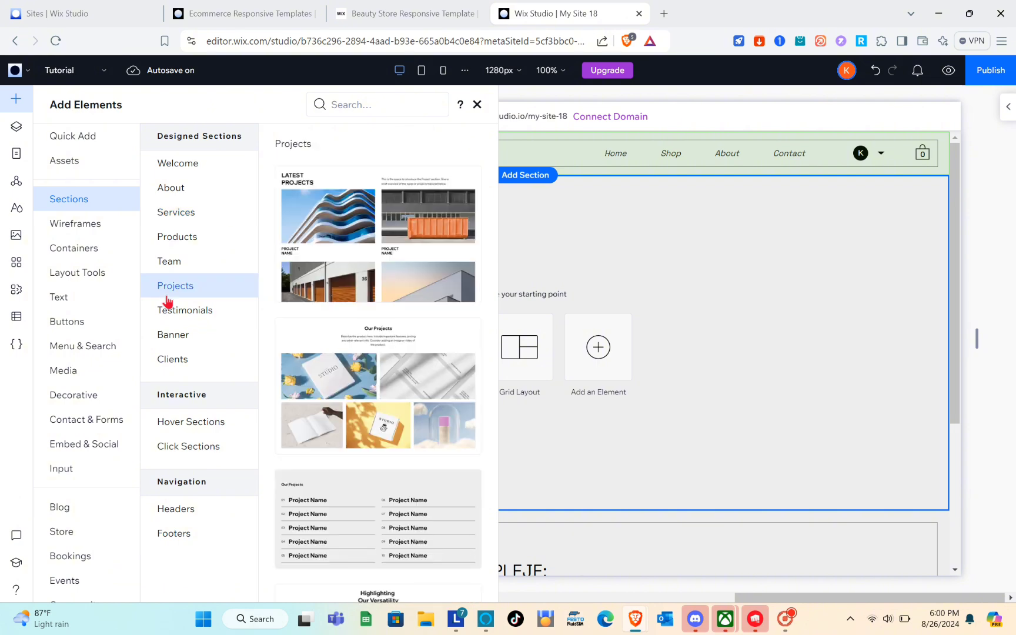
{"action": "left_click", "coordinate": [176, 314]}
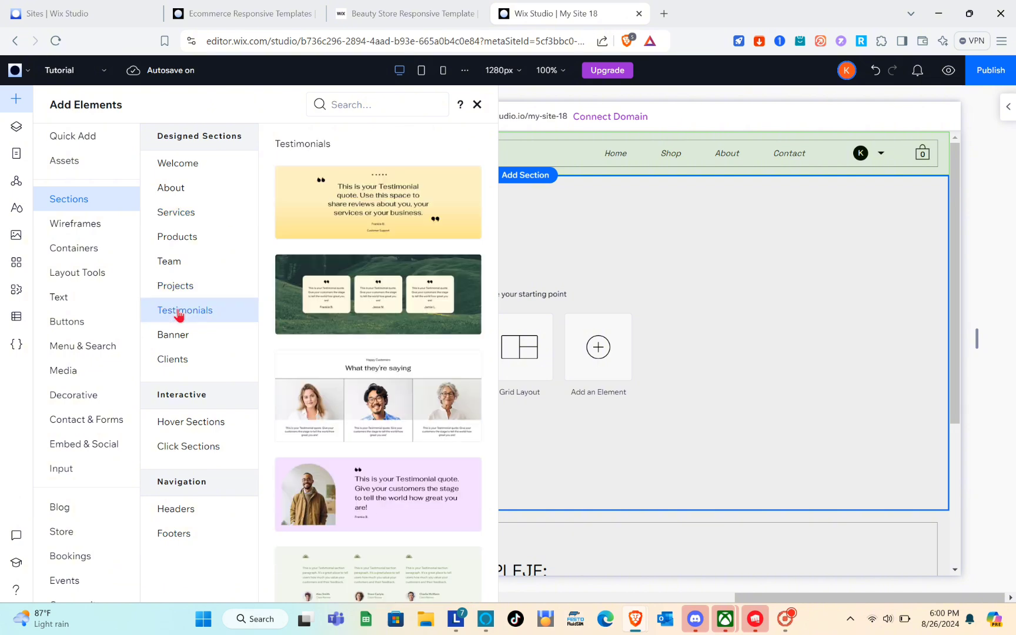
{"action": "left_click", "coordinate": [187, 356]}
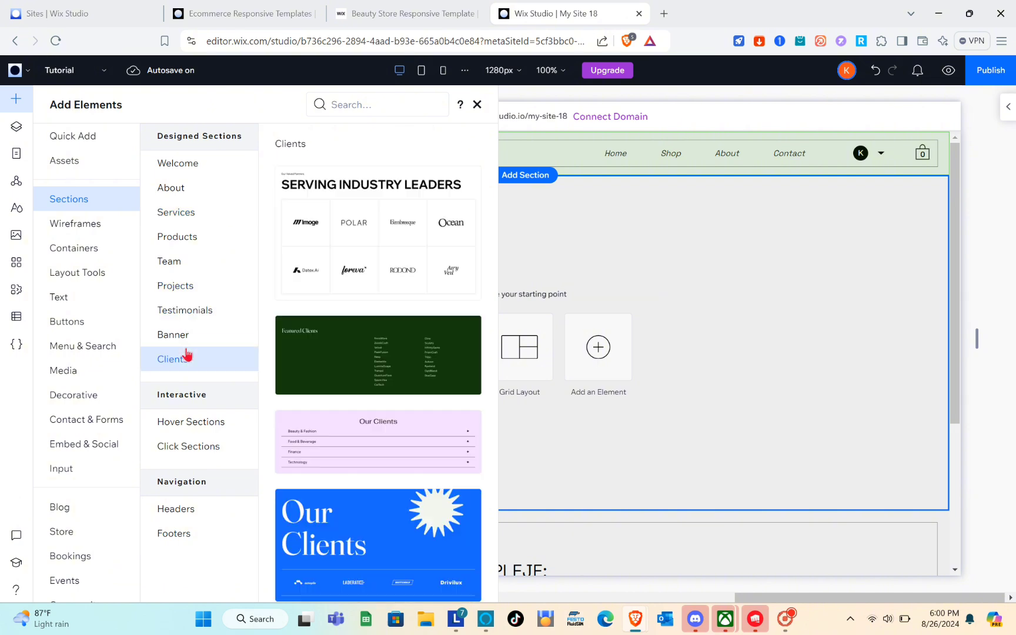
{"action": "left_click", "coordinate": [196, 337]}
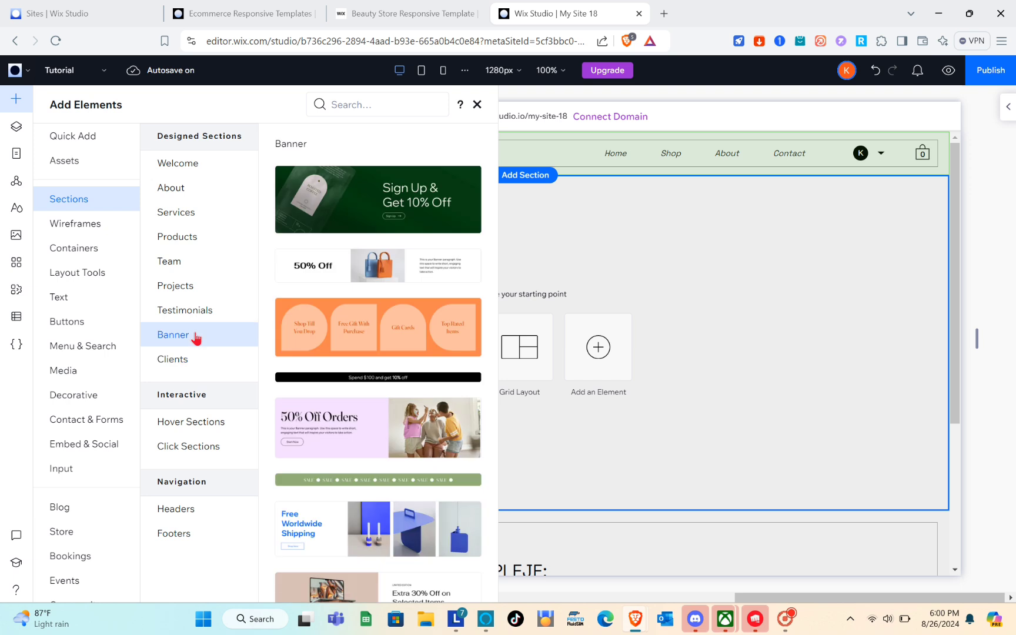
- Add a designed Services section with three images above service names and descriptions to the Tutorial page
{"action": "left_click", "coordinate": [186, 216]}
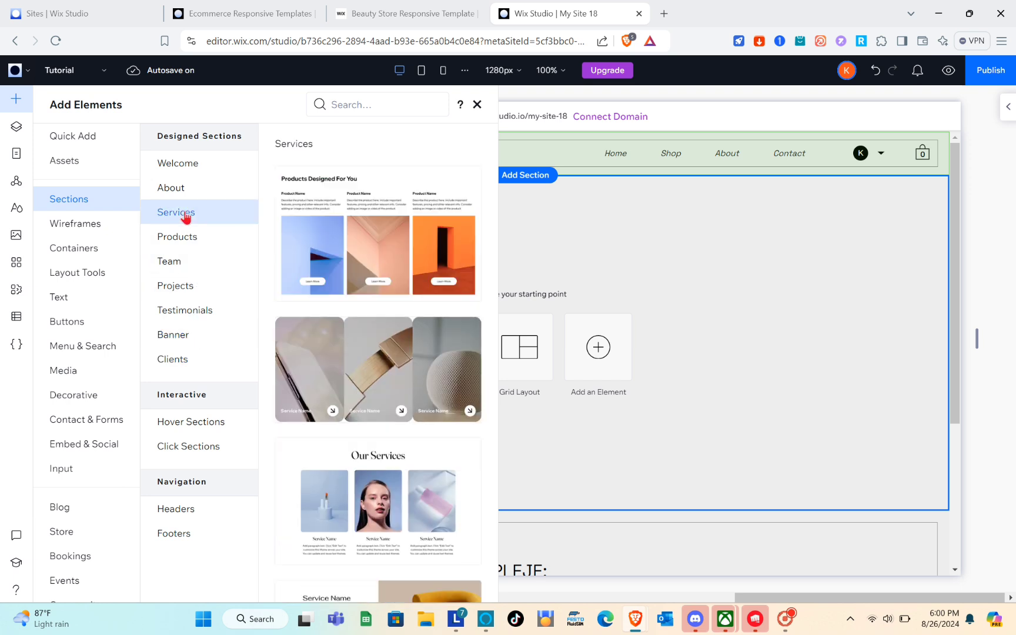
{"action": "left_click_drag", "start_coordinate": [348, 249], "coordinate": [594, 295]}
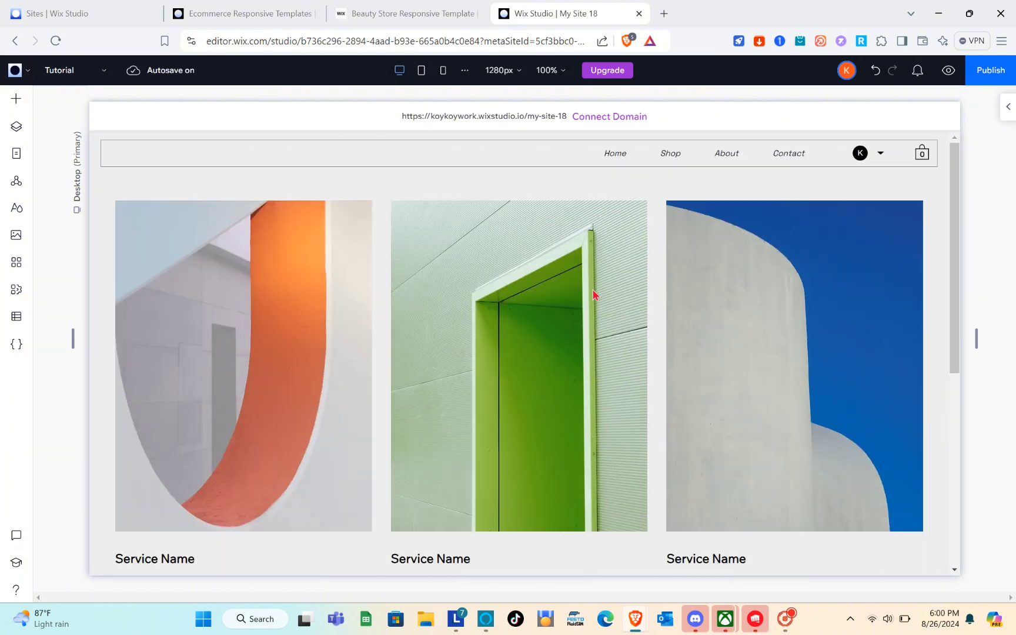
{"action": "scroll", "coordinate": [594, 293], "scroll_direction": "down", "scroll_amount": 6}
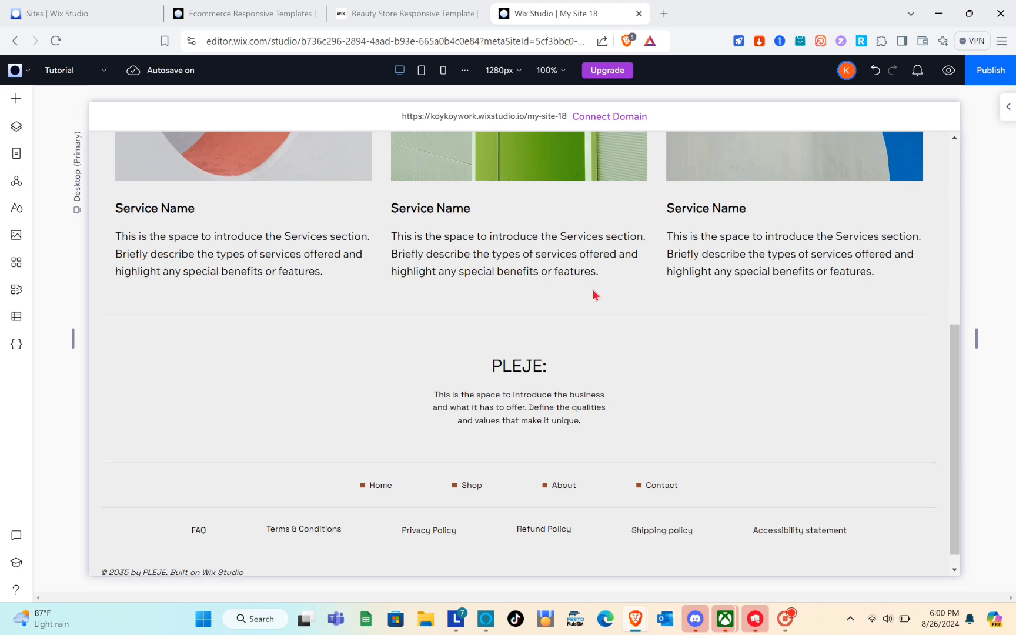
{"action": "scroll", "coordinate": [594, 294], "scroll_direction": "up", "scroll_amount": 6}
{"action": "left_click", "coordinate": [275, 354]}
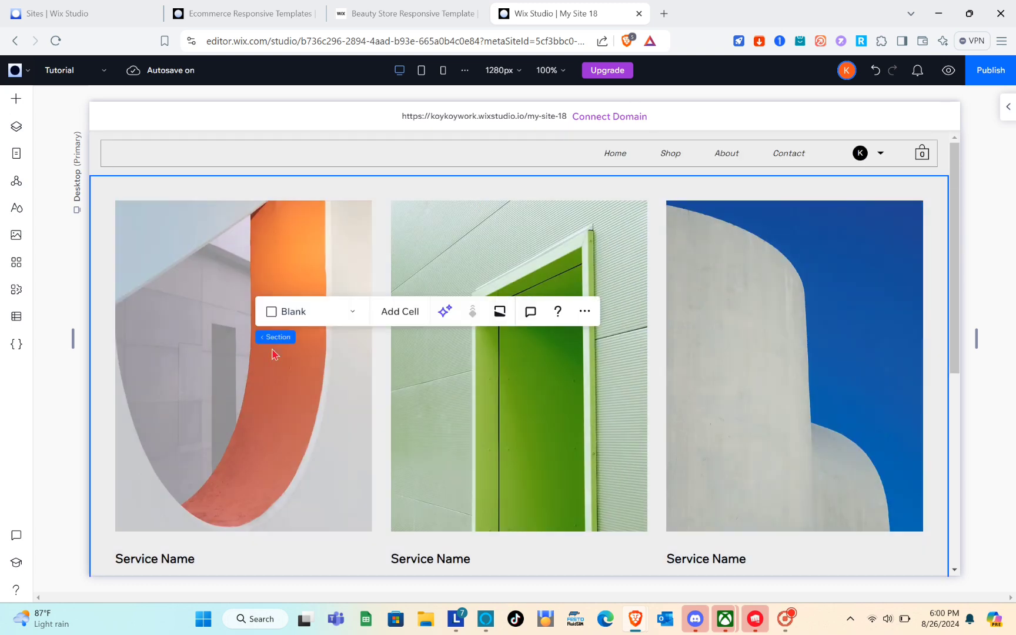
{"action": "left_click", "coordinate": [269, 380]}
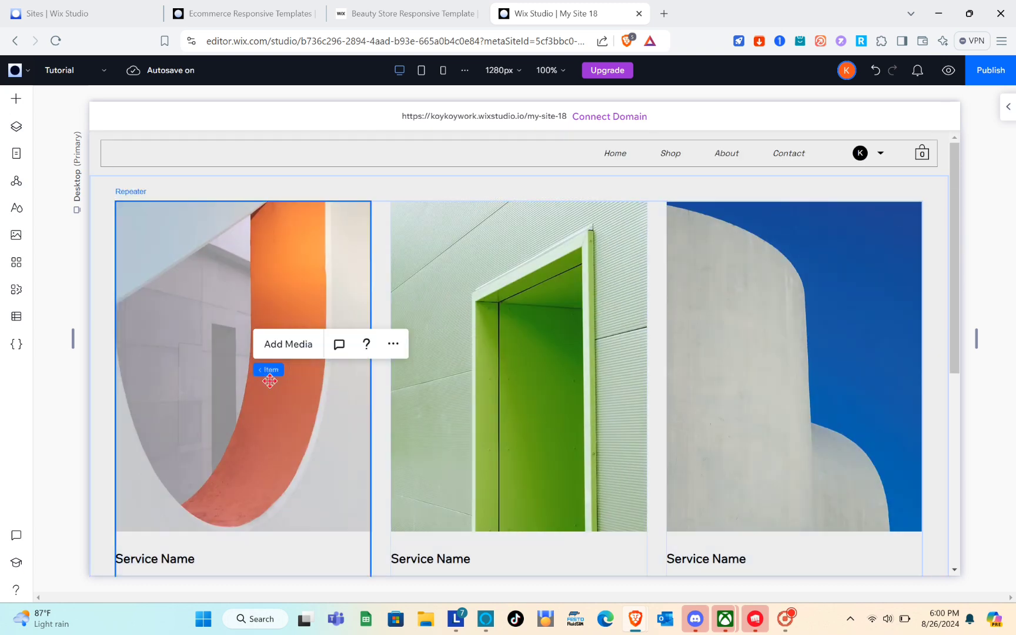
{"action": "left_click", "coordinate": [236, 392]}
{"action": "left_click", "coordinate": [236, 393]}
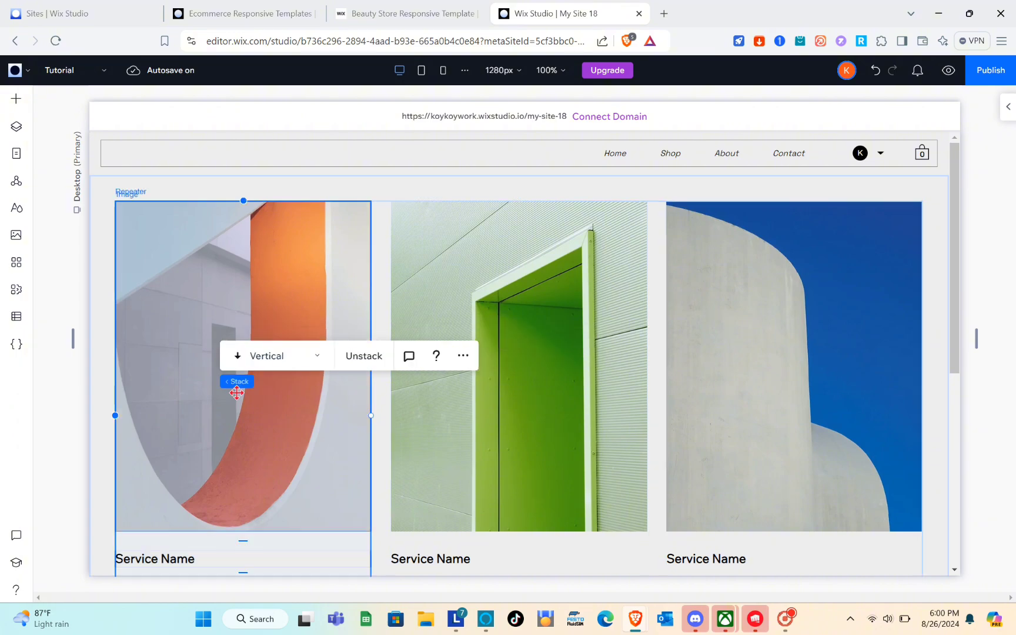
{"action": "scroll", "coordinate": [235, 390], "scroll_direction": "down", "scroll_amount": 3}
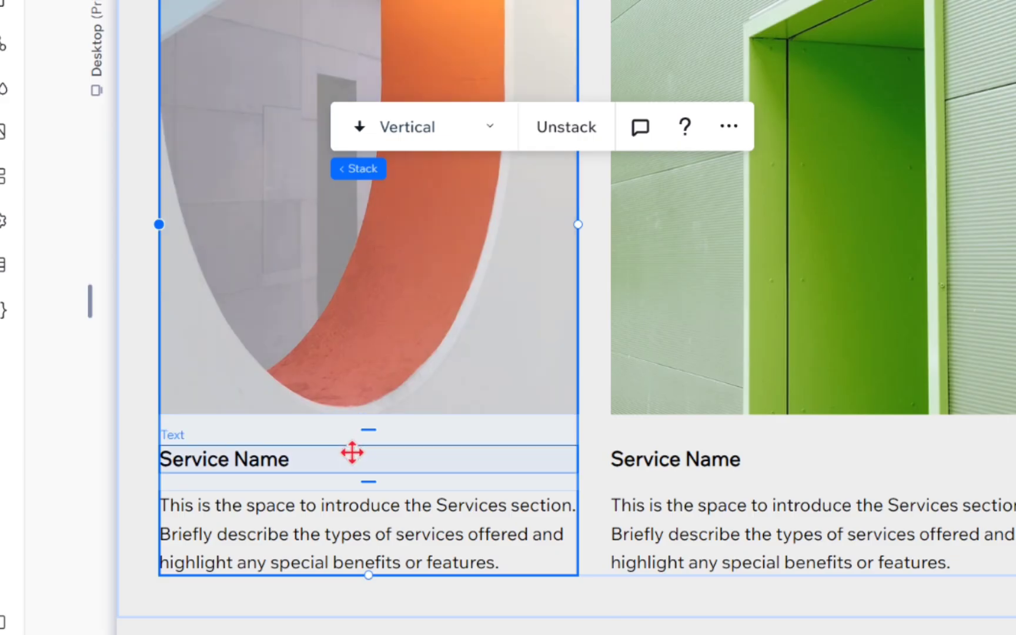
{"action": "double_click", "coordinate": [348, 340]}
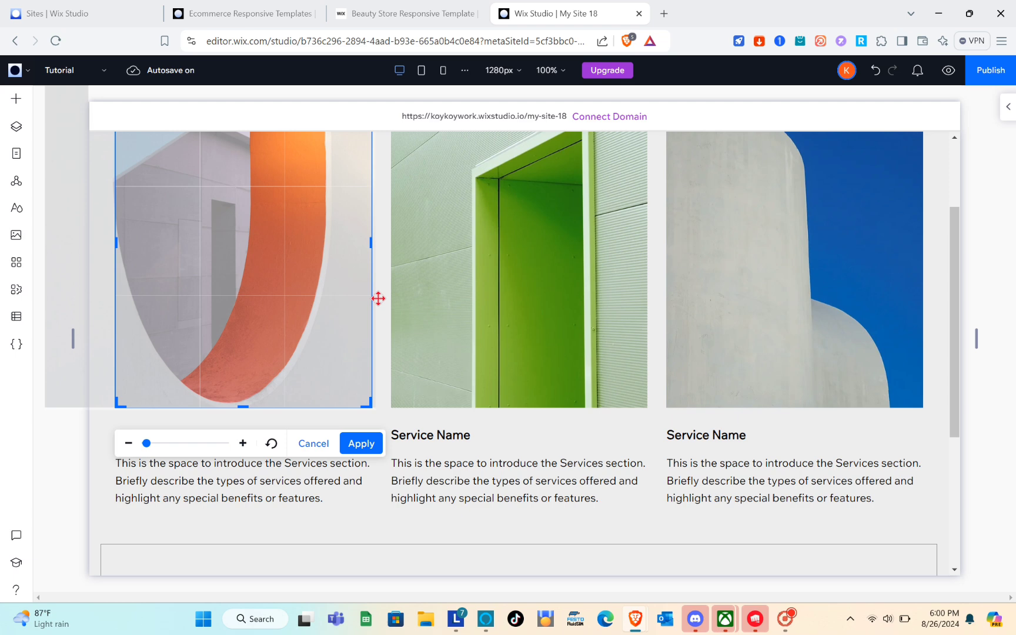
{"action": "left_click", "coordinate": [437, 282]}
{"action": "scroll", "coordinate": [345, 280], "scroll_direction": "up", "scroll_amount": 2}
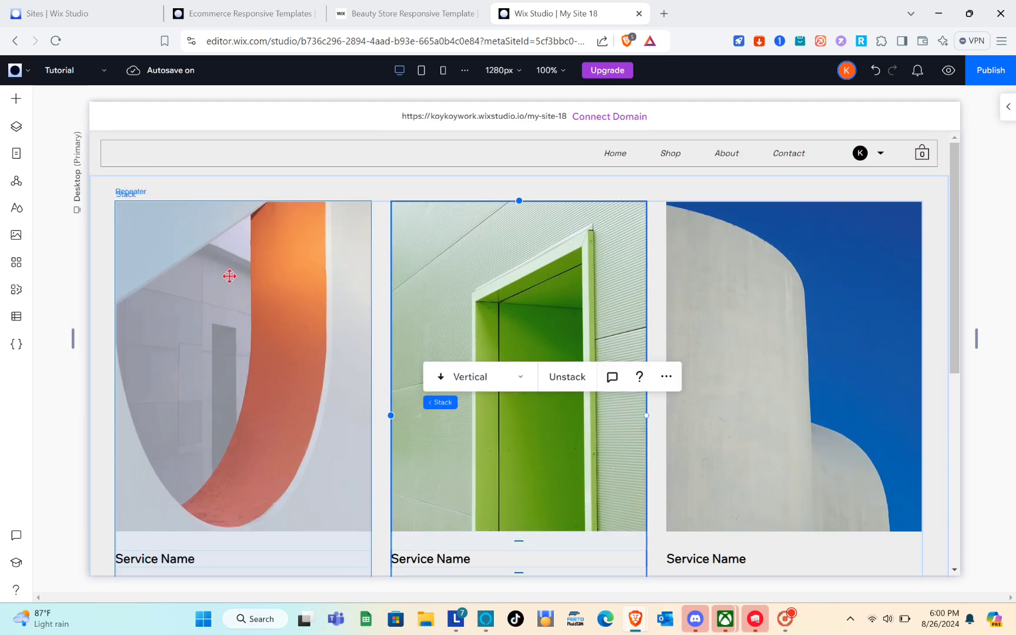
- Replace the first service item's image with the Media from Wix photo of makeup brushes on a peach background
{"action": "left_click", "coordinate": [229, 276]}
{"action": "left_click", "coordinate": [242, 333]}
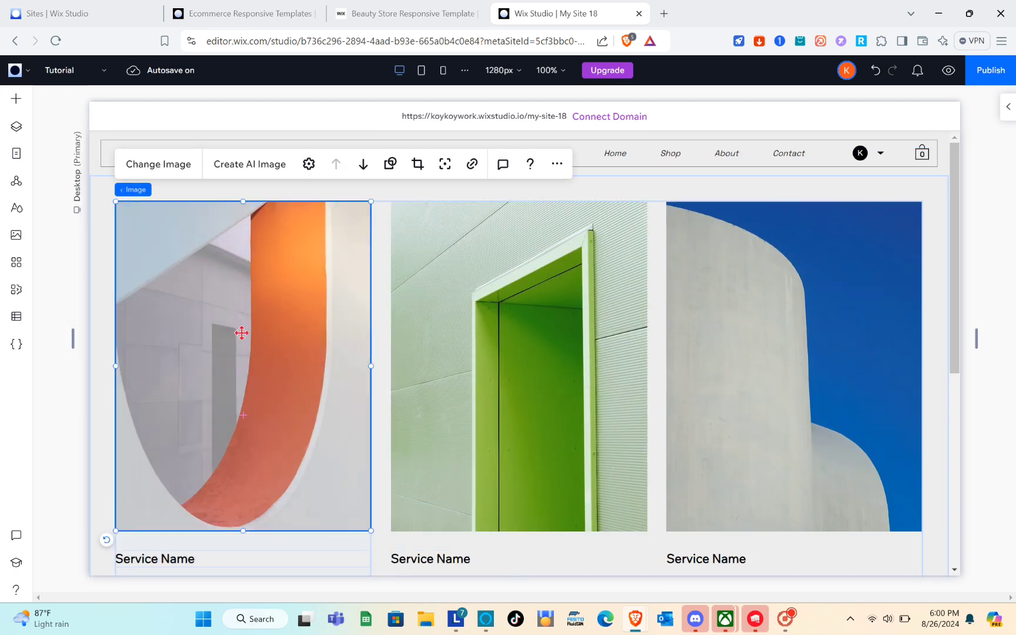
{"action": "left_click", "coordinate": [184, 167]}
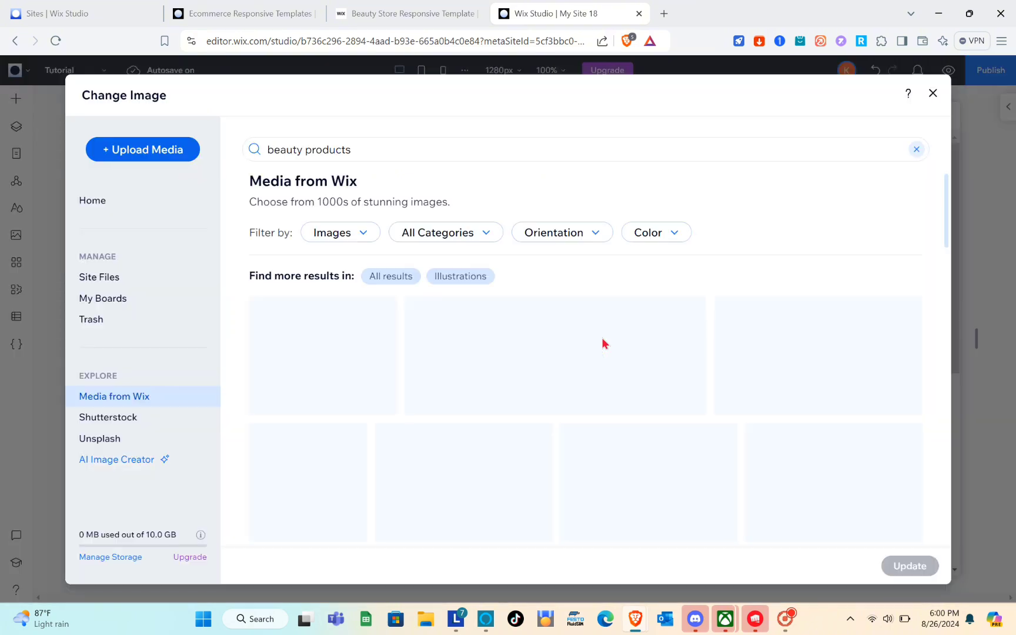
{"action": "scroll", "coordinate": [560, 339], "scroll_direction": "down", "scroll_amount": 5}
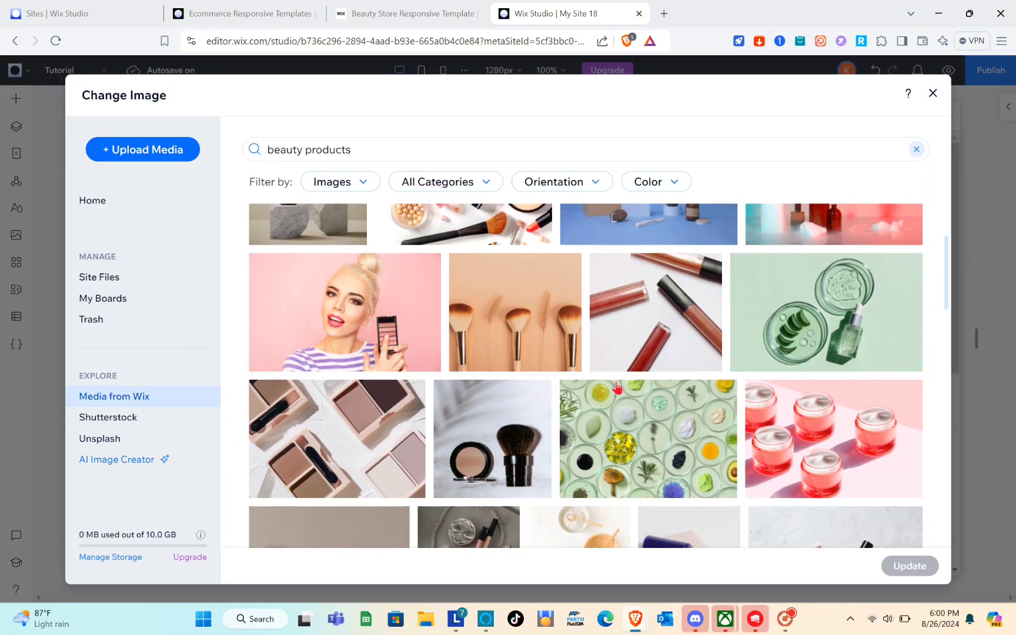
{"action": "left_click", "coordinate": [560, 339]}
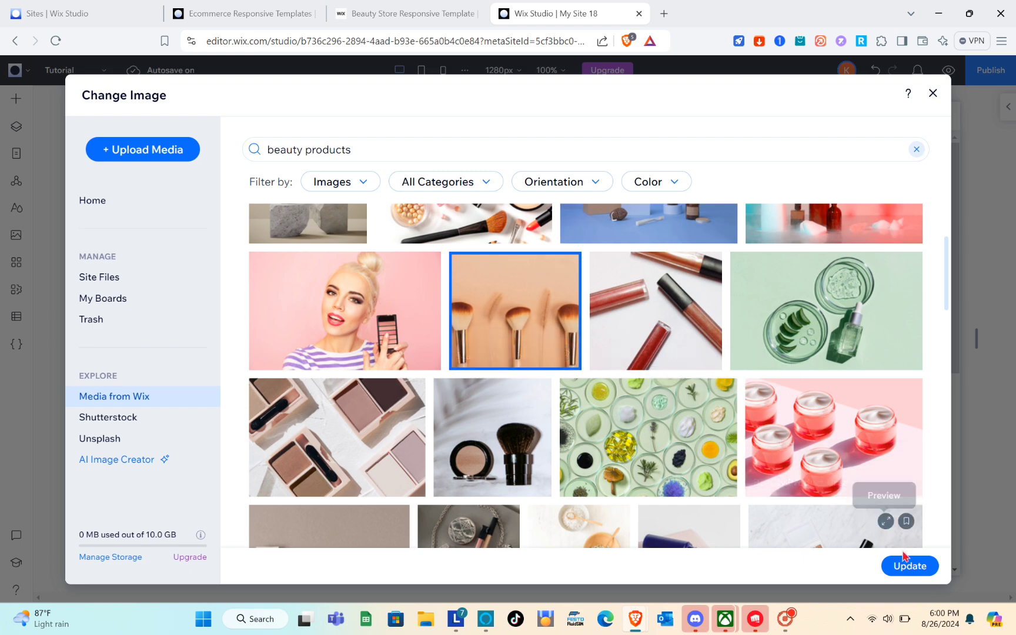
{"action": "left_click", "coordinate": [902, 570]}
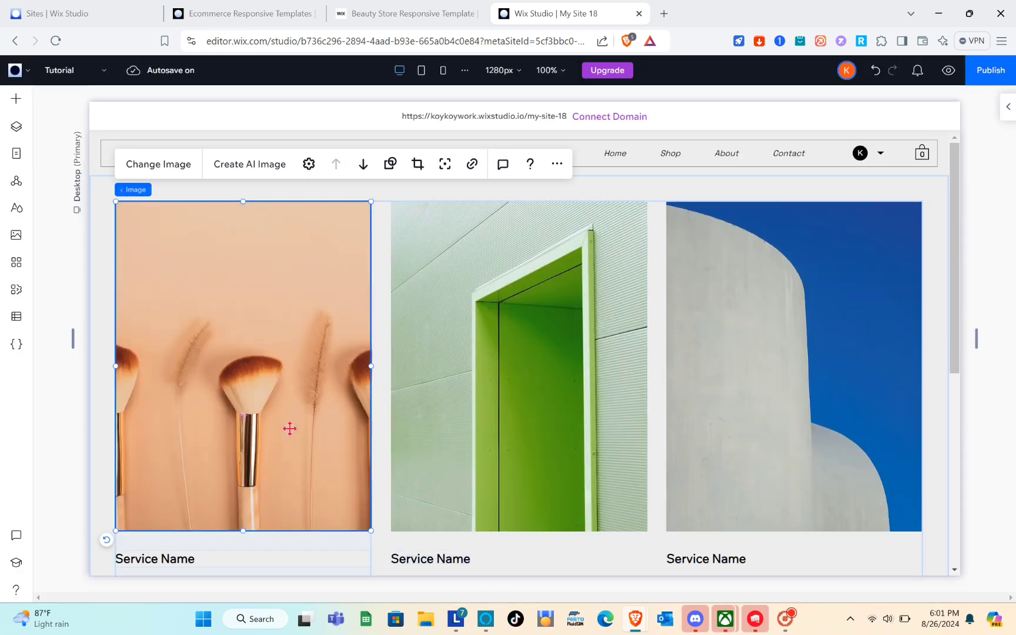
- Replace the service name under the makeup brush image with "BRUSH"
{"action": "scroll", "coordinate": [289, 427], "scroll_direction": "down", "scroll_amount": 1}
{"action": "scroll", "coordinate": [290, 428], "scroll_direction": "down", "scroll_amount": 2}
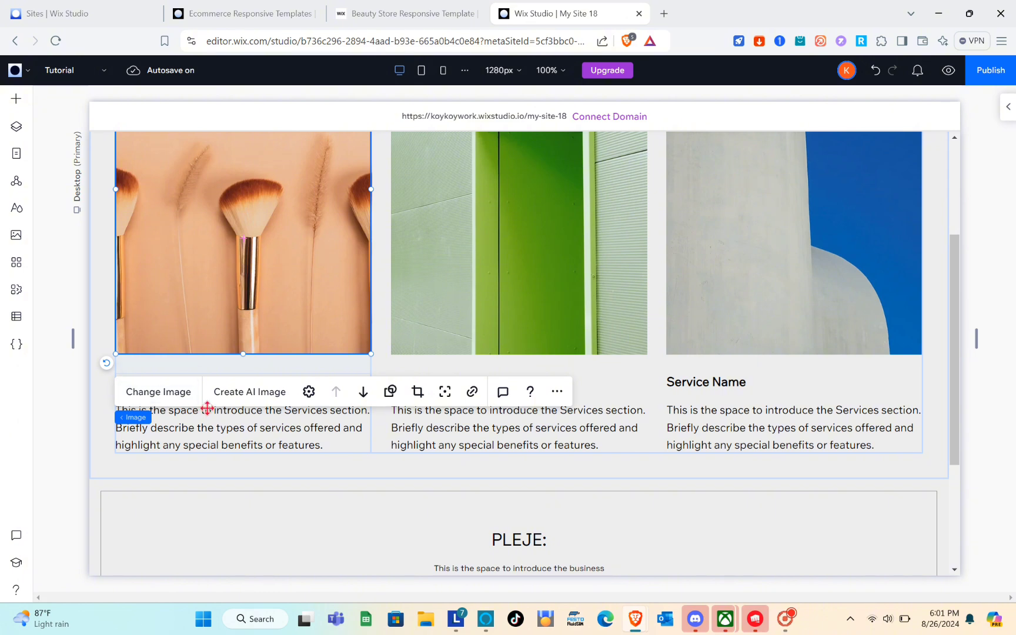
{"action": "left_click", "coordinate": [225, 426]}
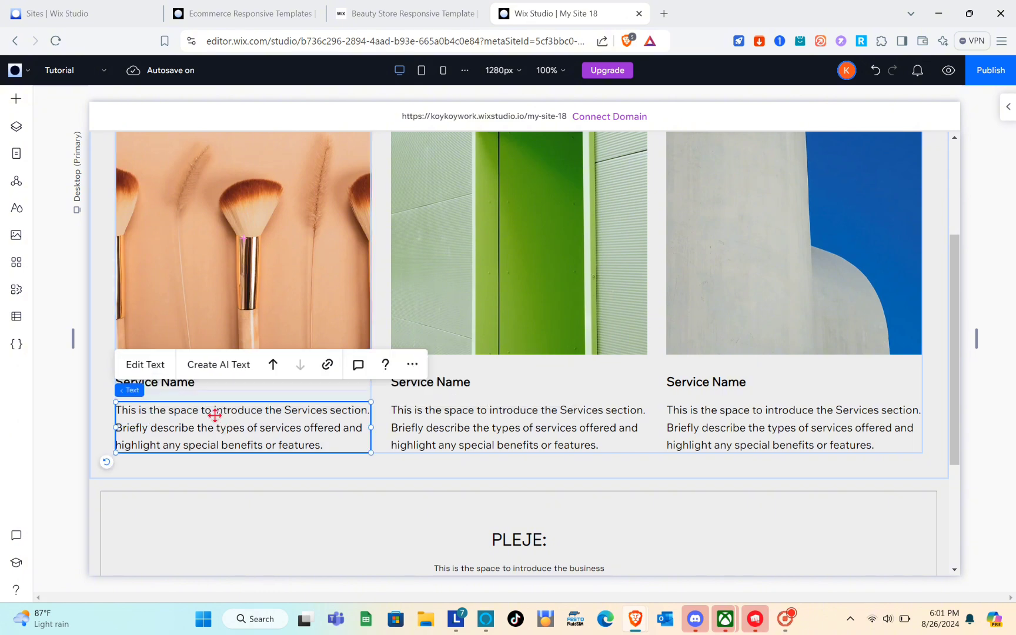
{"action": "left_click", "coordinate": [184, 383]}
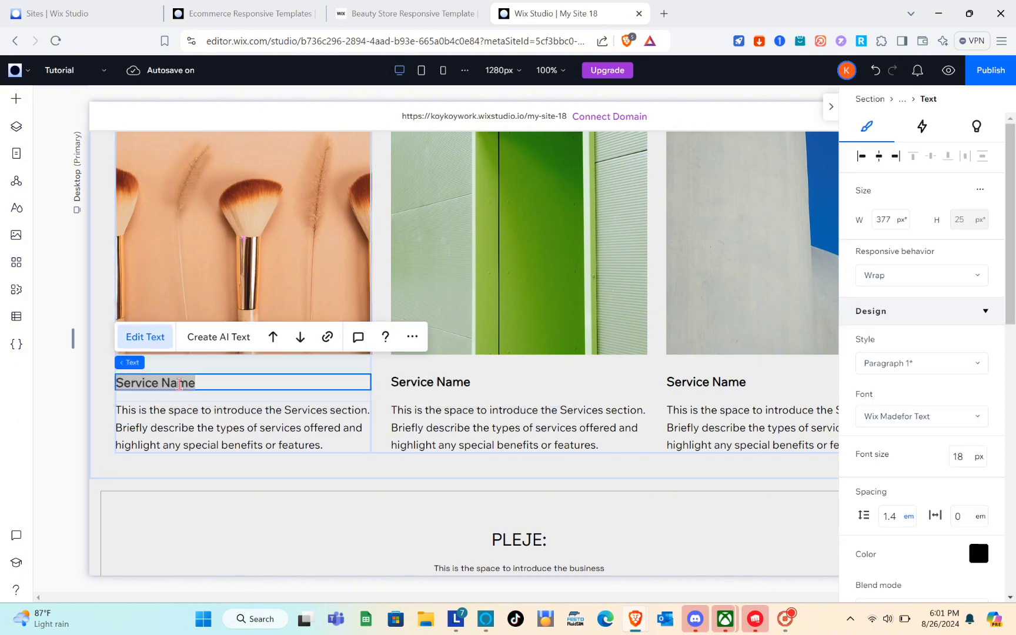
{"action": "left_click", "coordinate": [179, 384]}
{"action": "key", "text": "Caps_Lock"}
{"action": "type", "text": "BRUSH"}
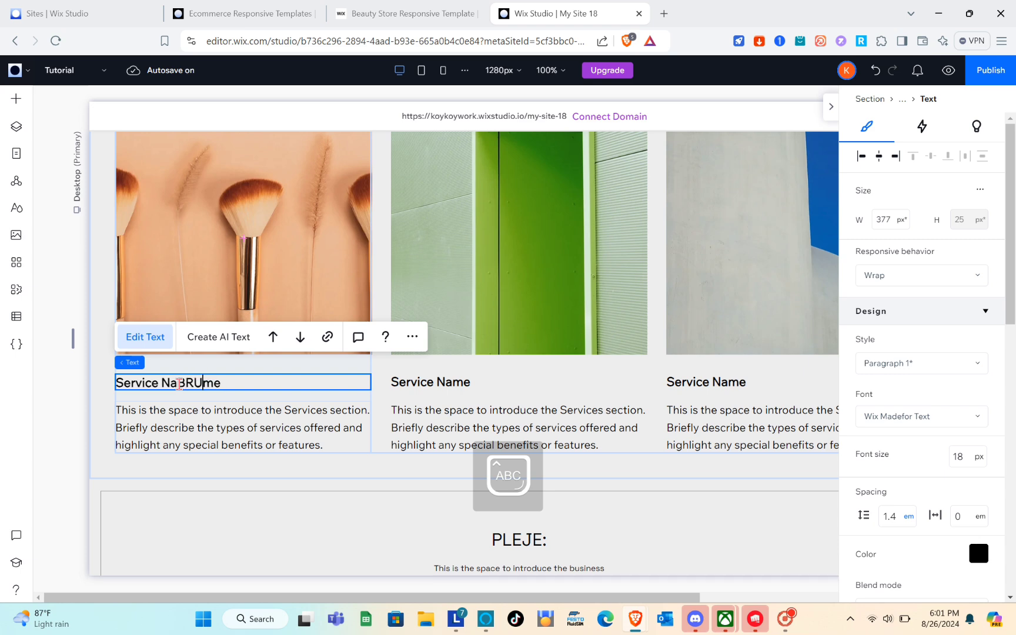
{"action": "key", "text": "BackSpace"}
{"action": "key", "text": "BackSpace"}
{"action": "key", "text": "BackSpace"}
{"action": "key", "text": "BackSpace"}
{"action": "key", "text": "BackSpace"}
{"action": "key", "text": "BackSpace"}
{"action": "key", "text": "BackSpace"}
{"action": "key", "text": "BackSpace"}
{"action": "key", "text": "BackSpace"}
{"action": "key", "text": "BackSpace"}
{"action": "key", "text": "BackSpace"}
{"action": "key", "text": "BackSpace"}
{"action": "key", "text": "BackSpace"}
{"action": "key", "text": "BackSpace"}
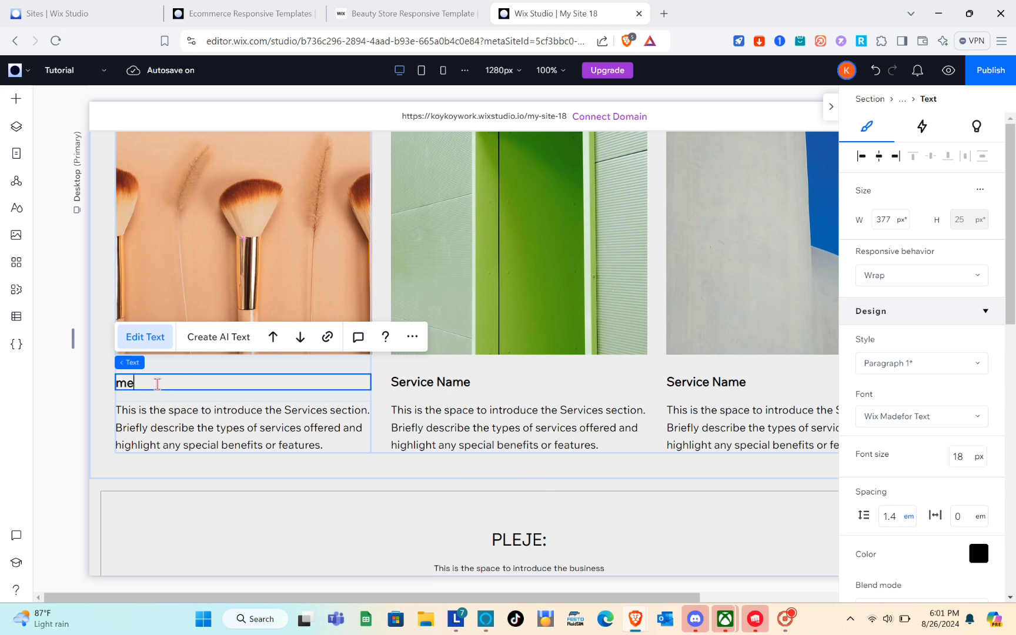
{"action": "type", "text": "BRUSH"}
- Examine the text design, capitalization and position settings of the description under the BRUSH heading
{"action": "left_click", "coordinate": [257, 428]}
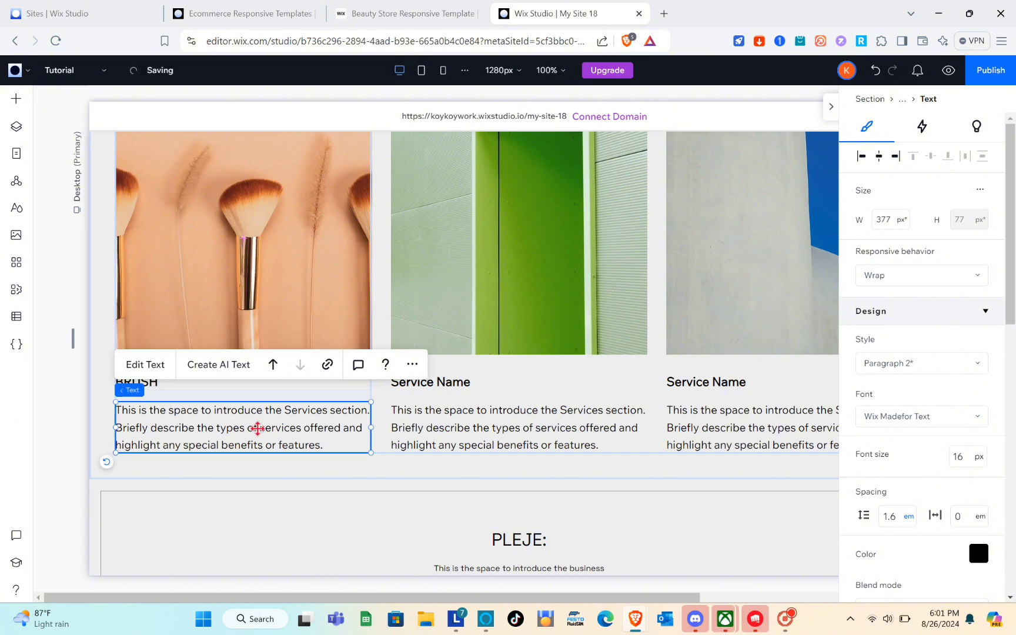
{"action": "double_click", "coordinate": [257, 428]}
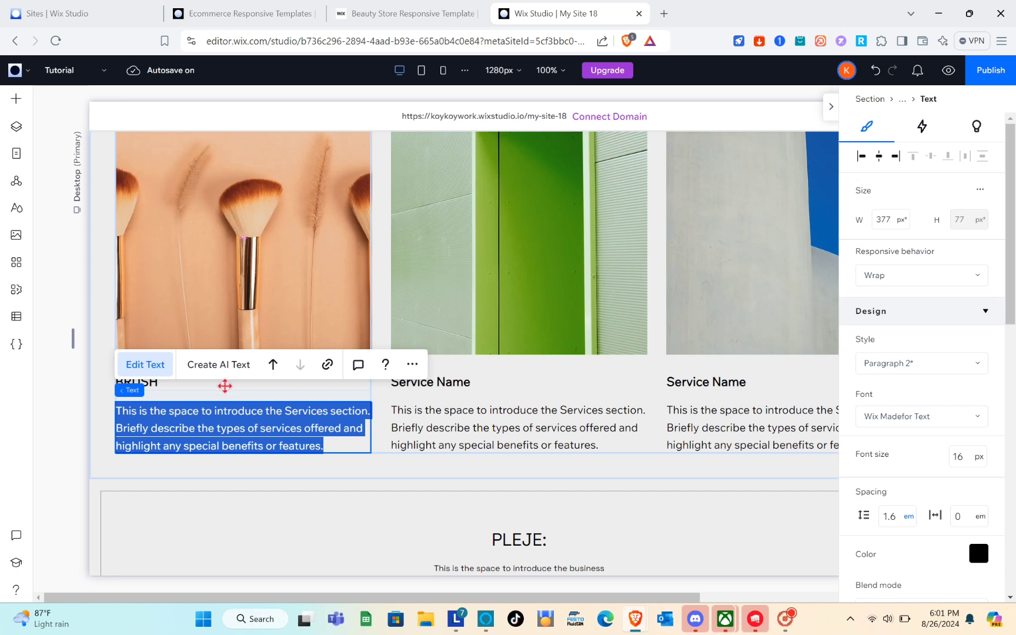
{"action": "left_click", "coordinate": [346, 441]}
{"action": "scroll", "coordinate": [347, 441], "scroll_direction": "right", "scroll_amount": 1}
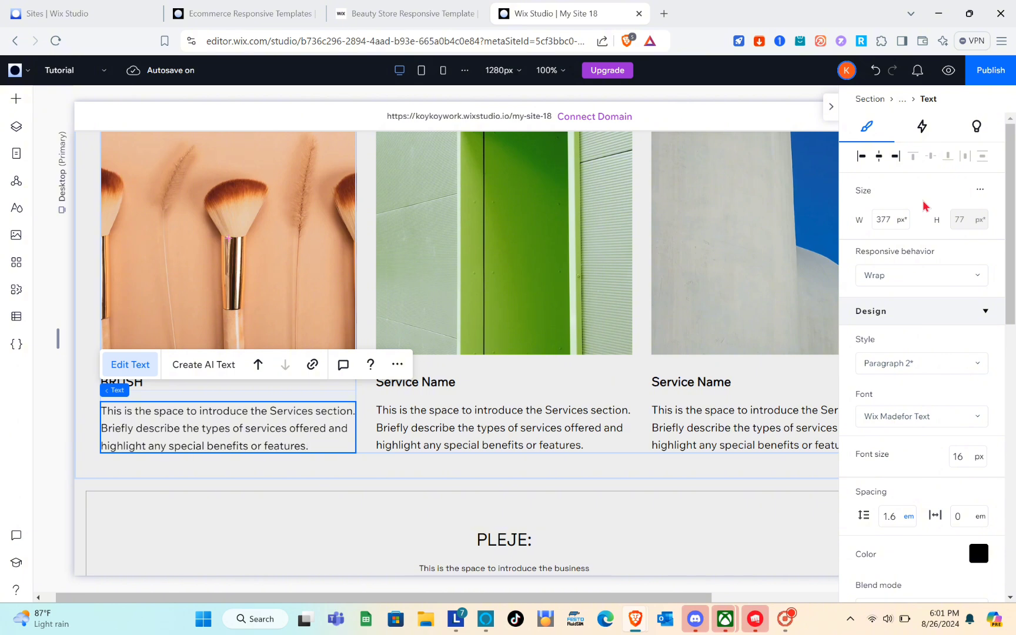
{"action": "scroll", "coordinate": [924, 206], "scroll_direction": "down", "scroll_amount": 2}
{"action": "scroll", "coordinate": [923, 218], "scroll_direction": "up", "scroll_amount": 2}
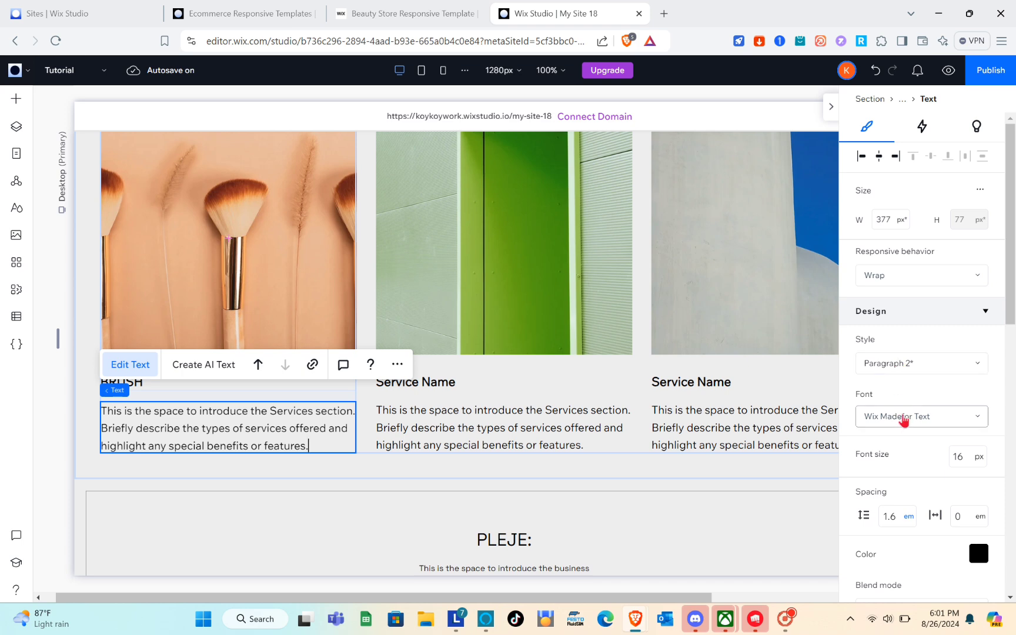
{"action": "scroll", "coordinate": [904, 421], "scroll_direction": "down", "scroll_amount": 3}
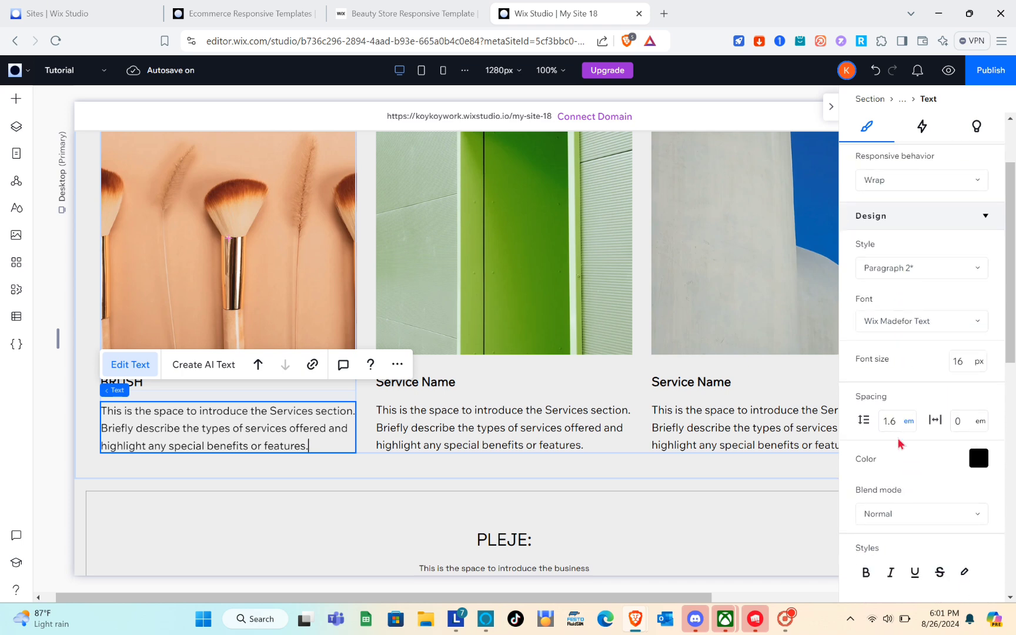
{"action": "scroll", "coordinate": [898, 514], "scroll_direction": "down", "scroll_amount": 10}
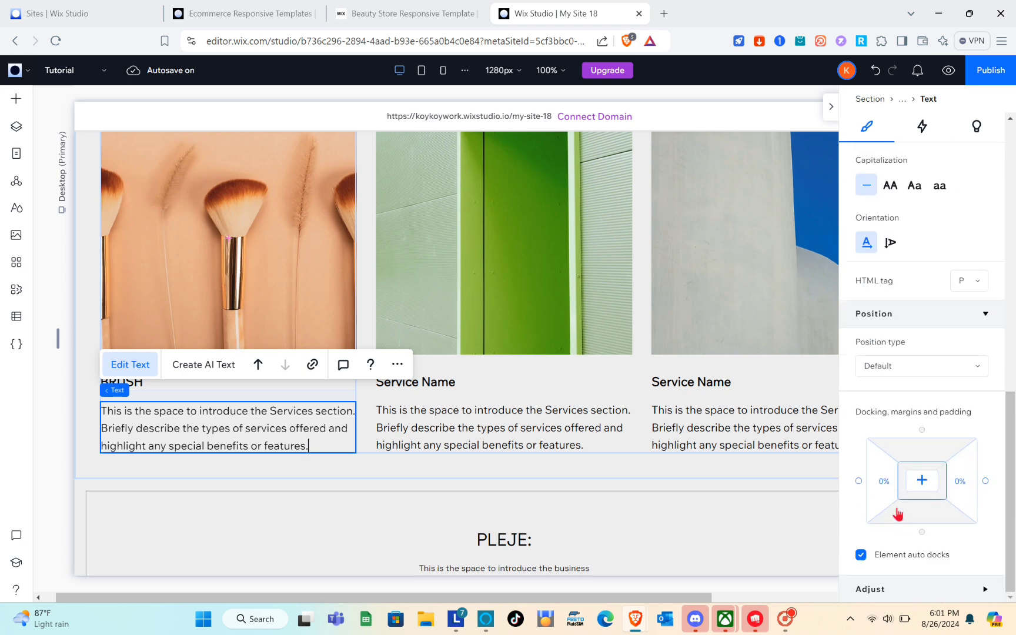
{"action": "left_click", "coordinate": [833, 113]}
{"action": "left_click", "coordinate": [730, 528]}
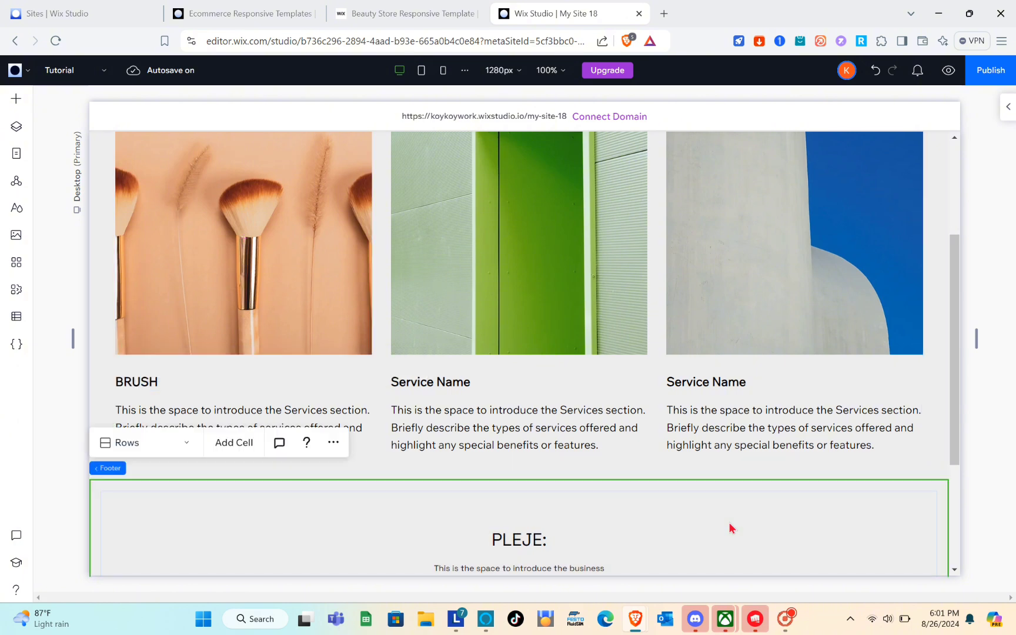
- Preview the Tutorial page, check its Services section down to the footer, and return to editing
{"action": "scroll", "coordinate": [731, 528], "scroll_direction": "up", "scroll_amount": 3}
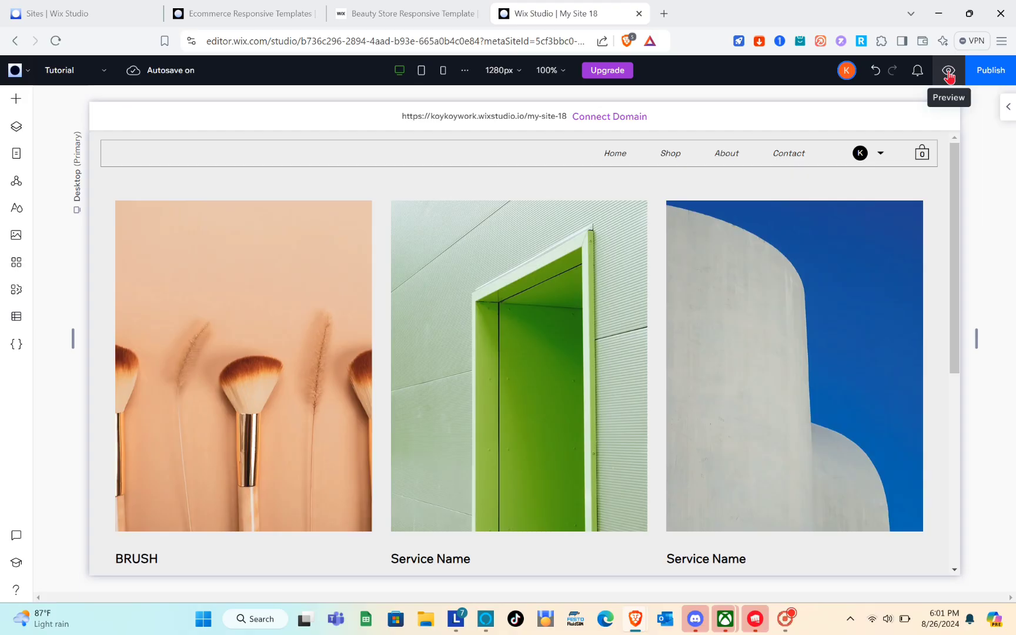
{"action": "left_click", "coordinate": [868, 188]}
{"action": "scroll", "coordinate": [586, 335], "scroll_direction": "down", "scroll_amount": 3}
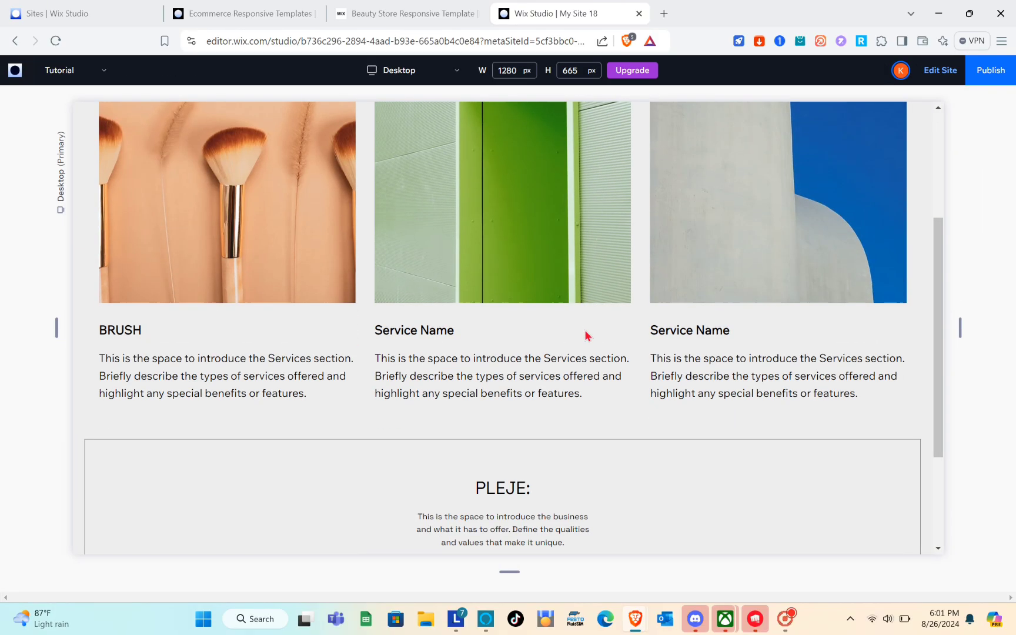
{"action": "scroll", "coordinate": [586, 335], "scroll_direction": "up", "scroll_amount": 3}
{"action": "scroll", "coordinate": [586, 335], "scroll_direction": "down", "scroll_amount": 3}
{"action": "scroll", "coordinate": [586, 335], "scroll_direction": "up", "scroll_amount": 3}
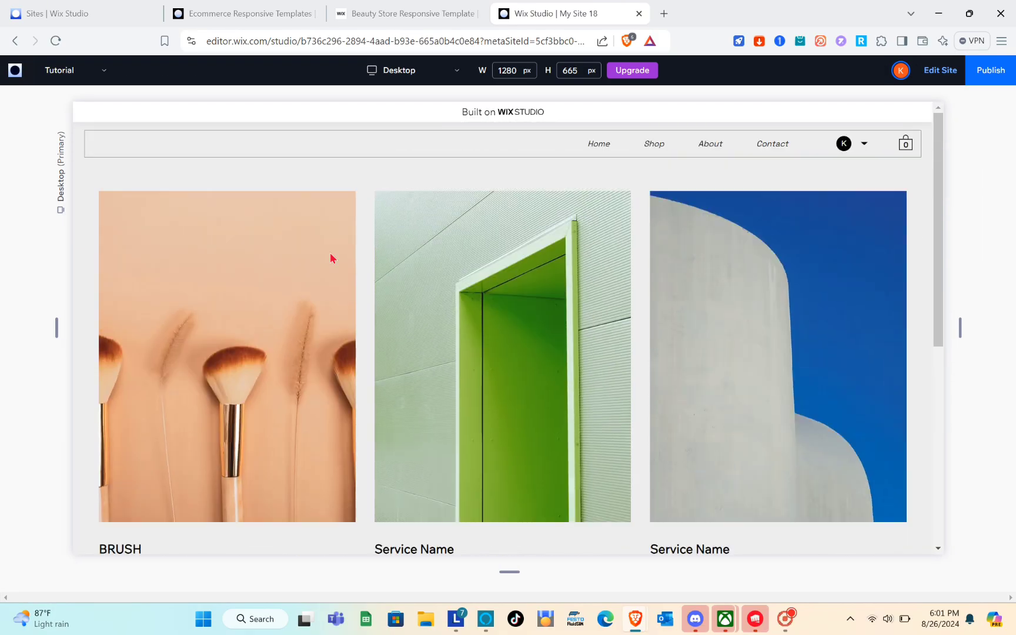
{"action": "scroll", "coordinate": [335, 362], "scroll_direction": "down", "scroll_amount": 3}
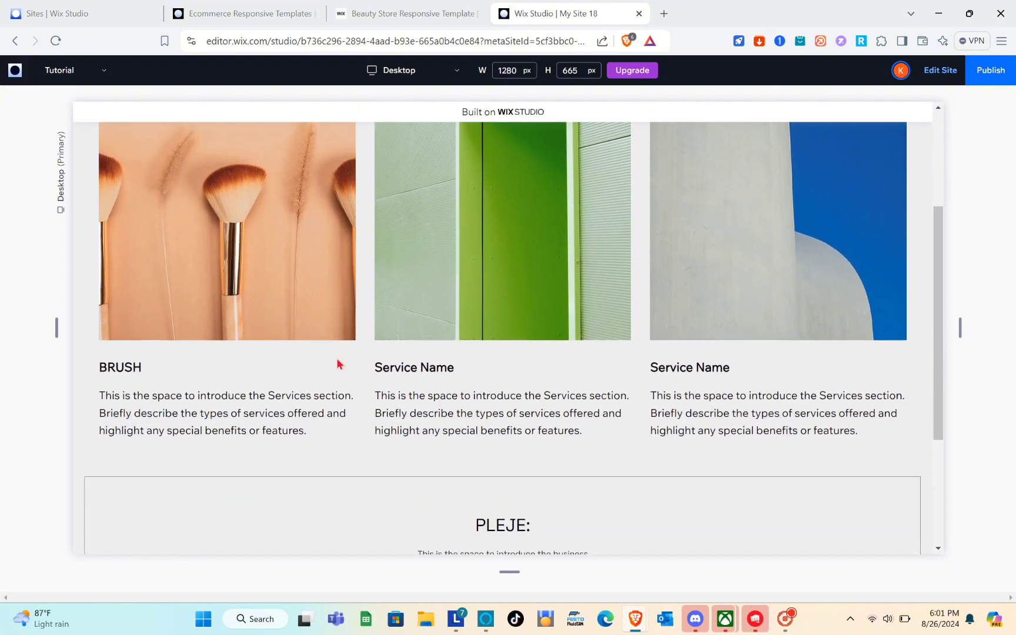
{"action": "scroll", "coordinate": [335, 362], "scroll_direction": "up", "scroll_amount": 3}
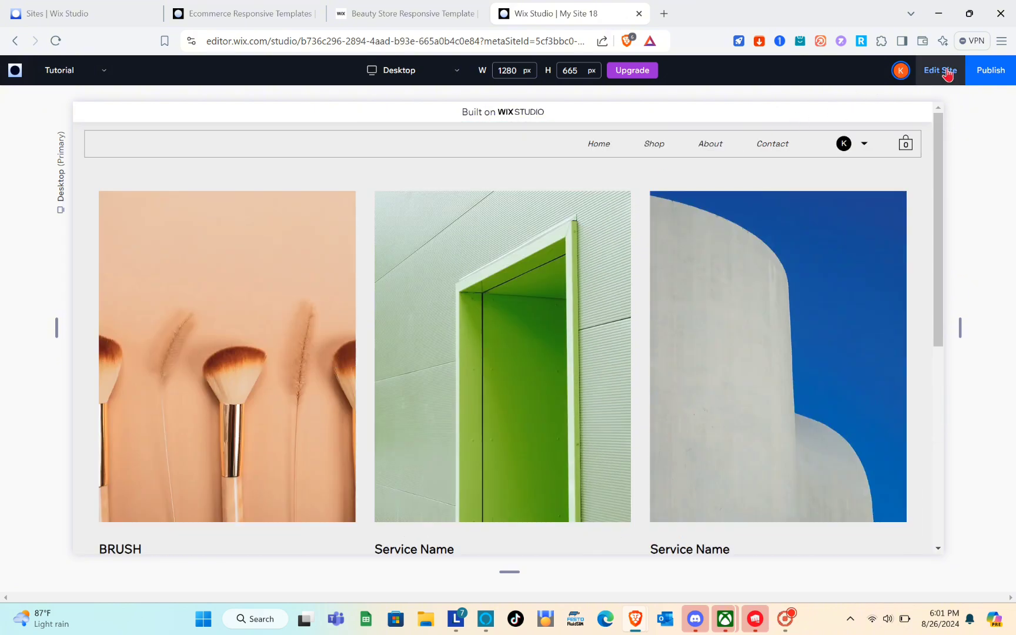
{"action": "left_click", "coordinate": [947, 73]}
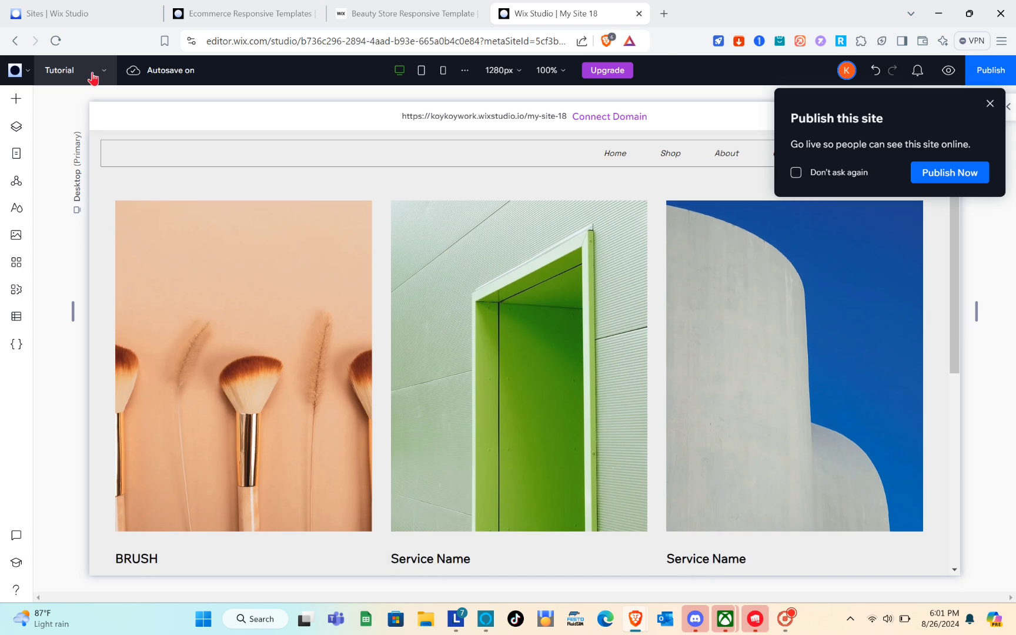
- Switch to the Home page for editing and dismiss the publish prompt and the battery saver notification
{"action": "left_click", "coordinate": [93, 74]}
{"action": "left_click", "coordinate": [72, 101]}
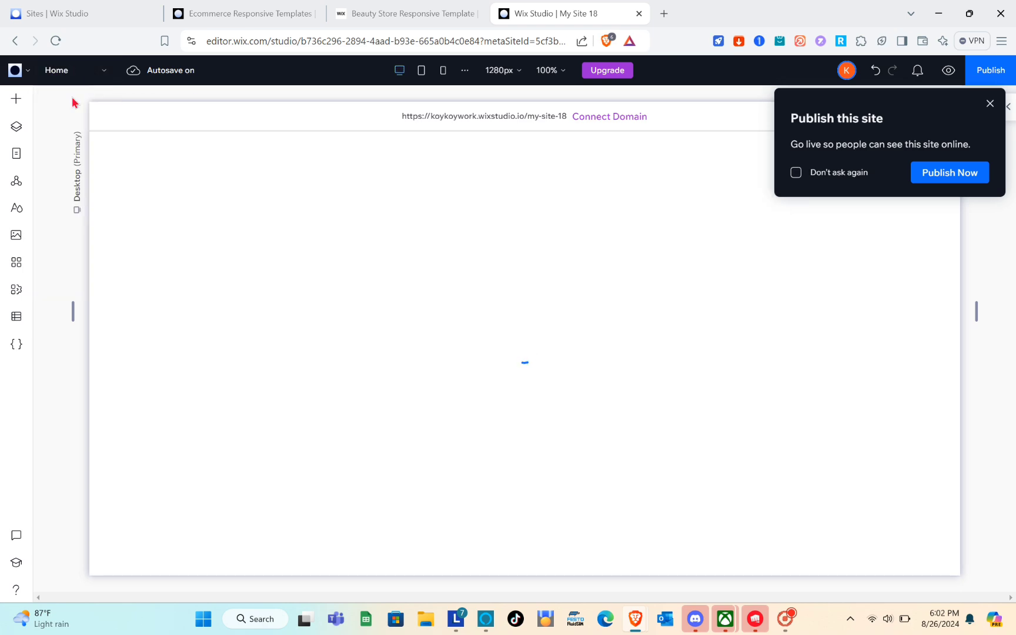
{"action": "left_click", "coordinate": [990, 104]}
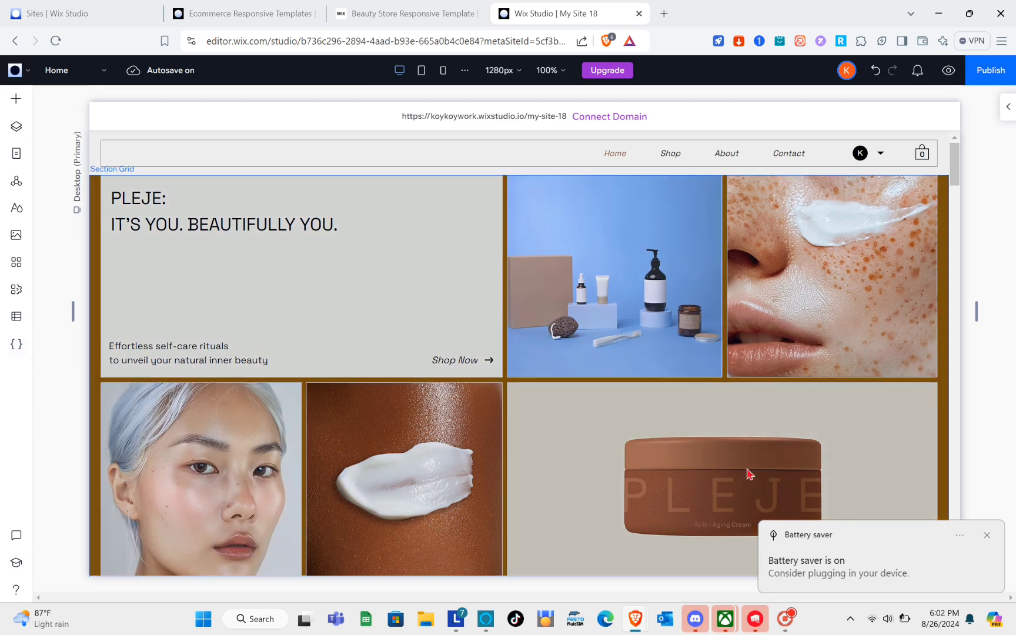
{"action": "left_click", "coordinate": [990, 536]}
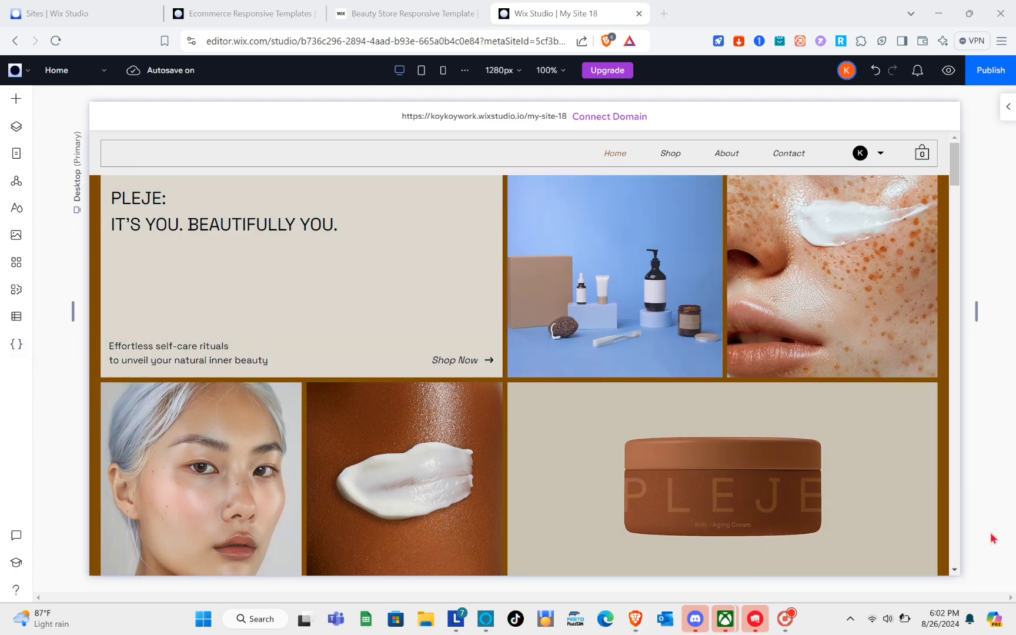
- Look through the Wireframes, Containers and Layout Tools categories of addable elements
{"action": "left_click", "coordinate": [14, 100]}
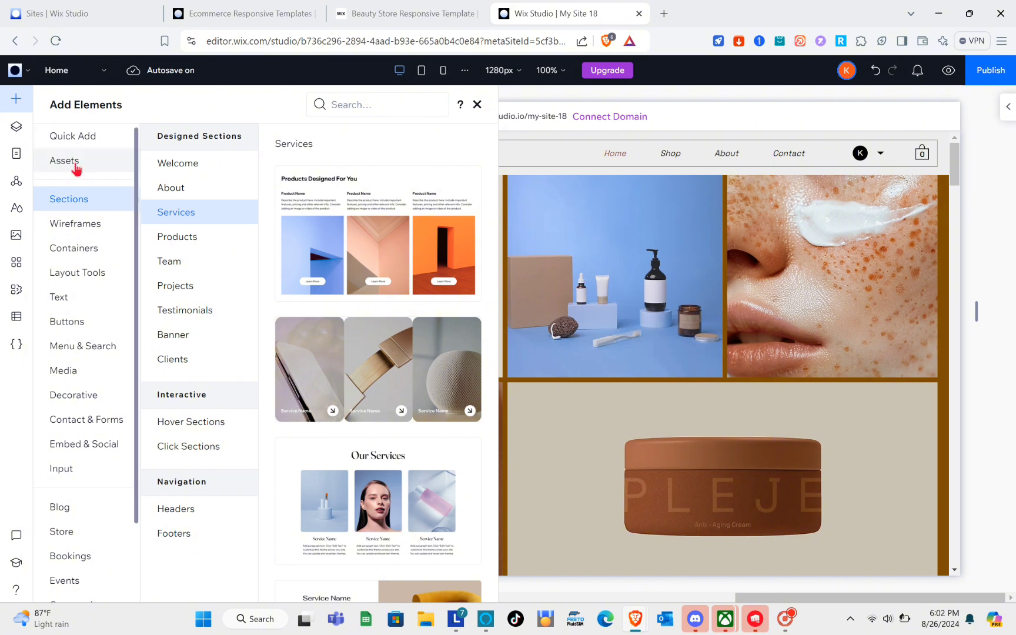
{"action": "left_click", "coordinate": [75, 226]}
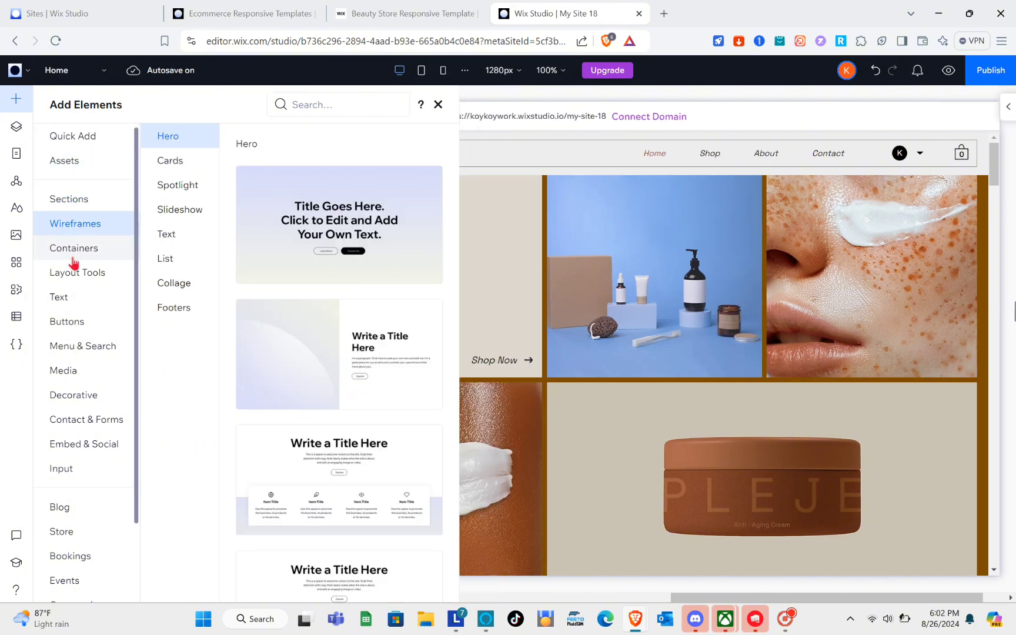
{"action": "left_click", "coordinate": [74, 253]}
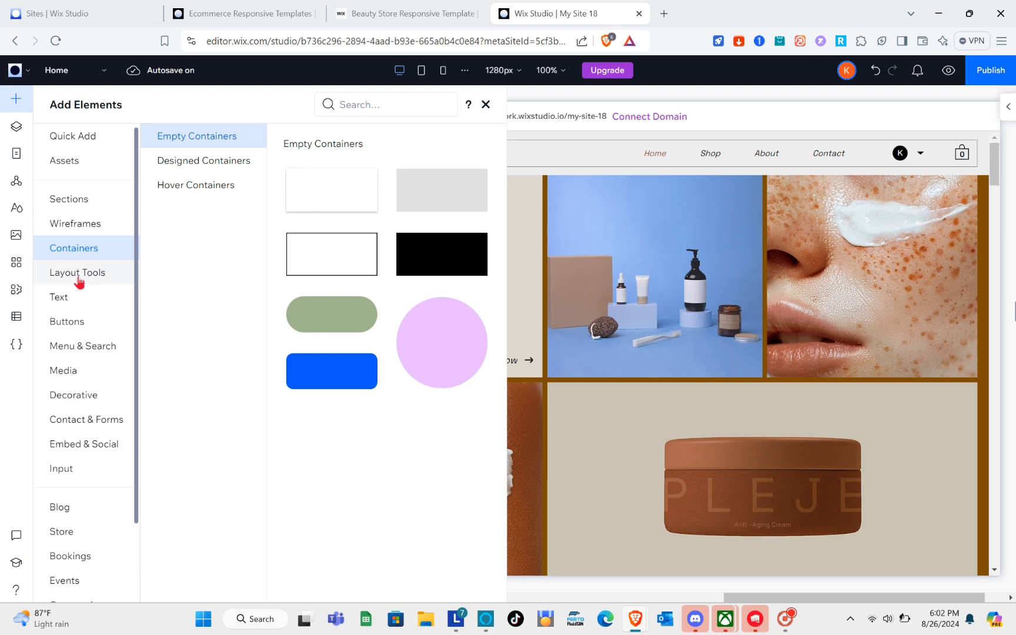
{"action": "left_click", "coordinate": [78, 281]}
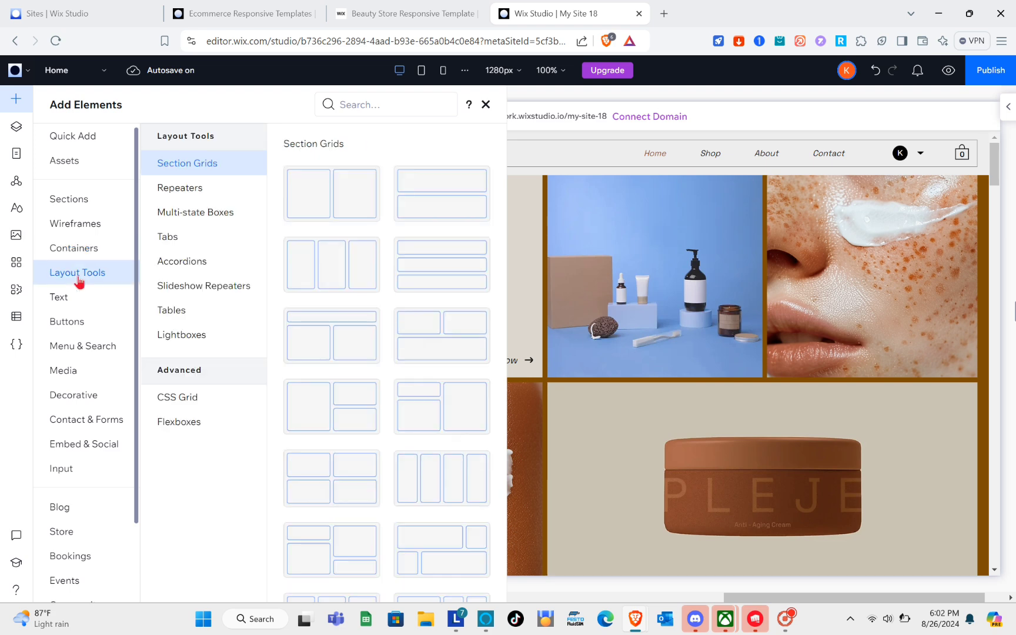
{"action": "left_click", "coordinate": [486, 105]}
- Add a blank section on the Home page between the image collage and the PLEJE ESSENTIELS best sellers section
{"action": "scroll", "coordinate": [558, 404], "scroll_direction": "down", "scroll_amount": 5}
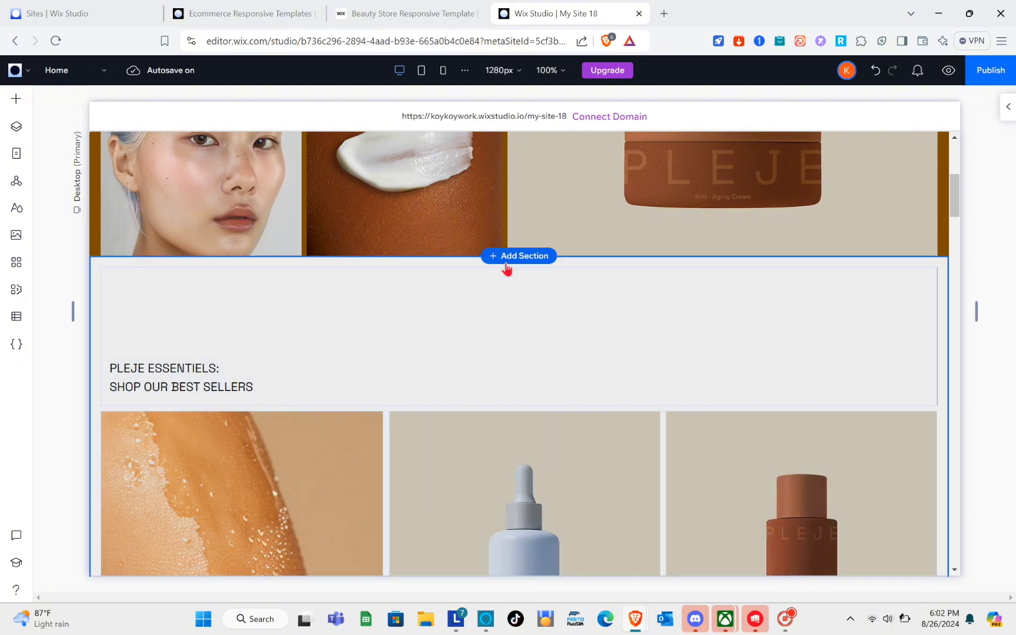
{"action": "left_click", "coordinate": [507, 265]}
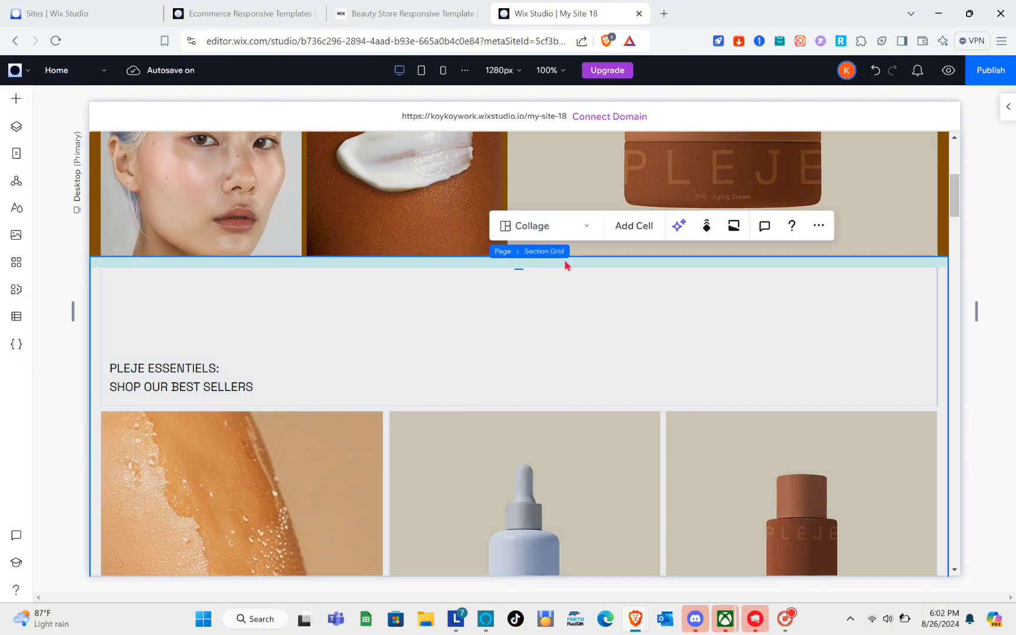
{"action": "mouse_move", "coordinate": [594, 254]}
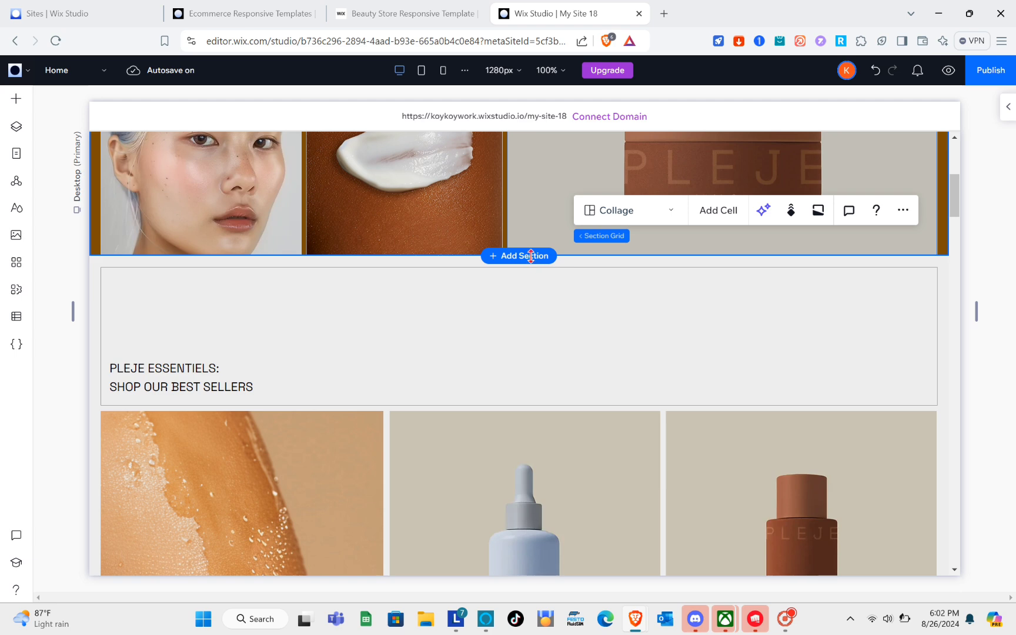
{"action": "left_click", "coordinate": [531, 256]}
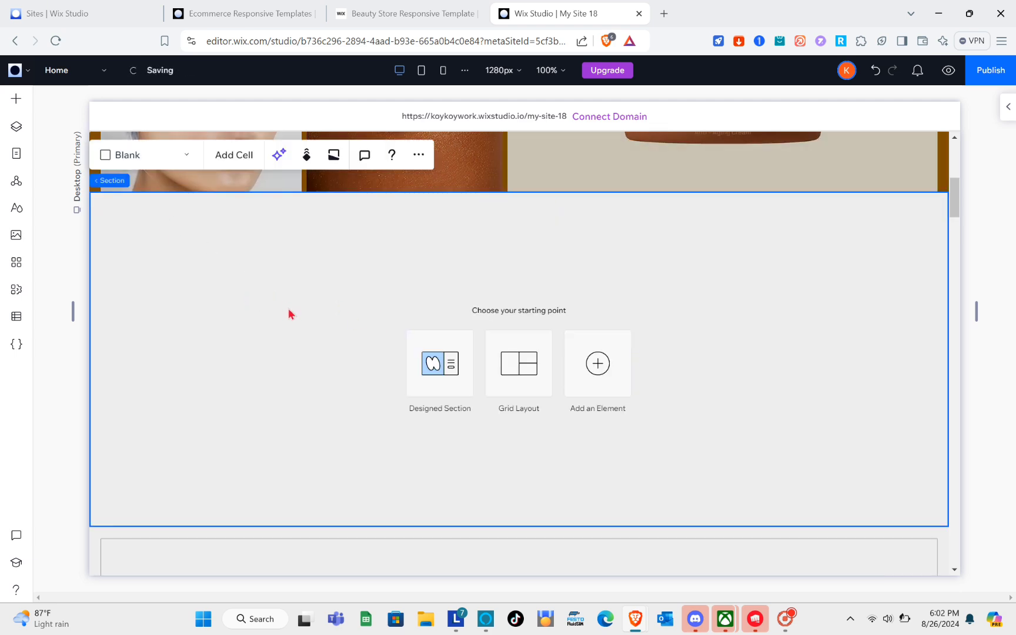
- Add the Contact us form with first name, last name, email and message fields to the blank Home page section
{"action": "left_click", "coordinate": [17, 100]}
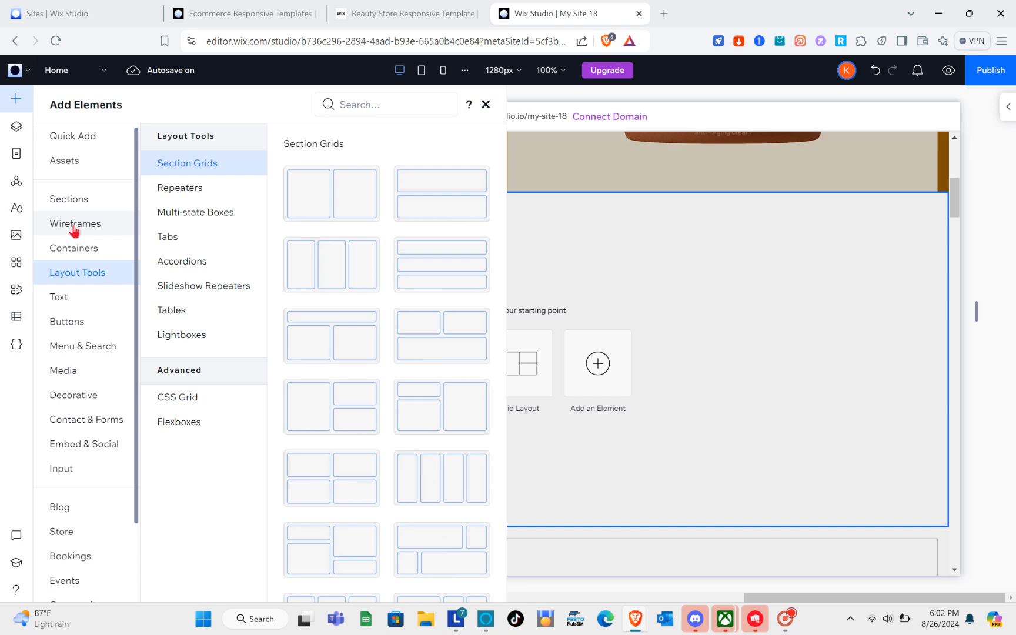
{"action": "left_click", "coordinate": [73, 228]}
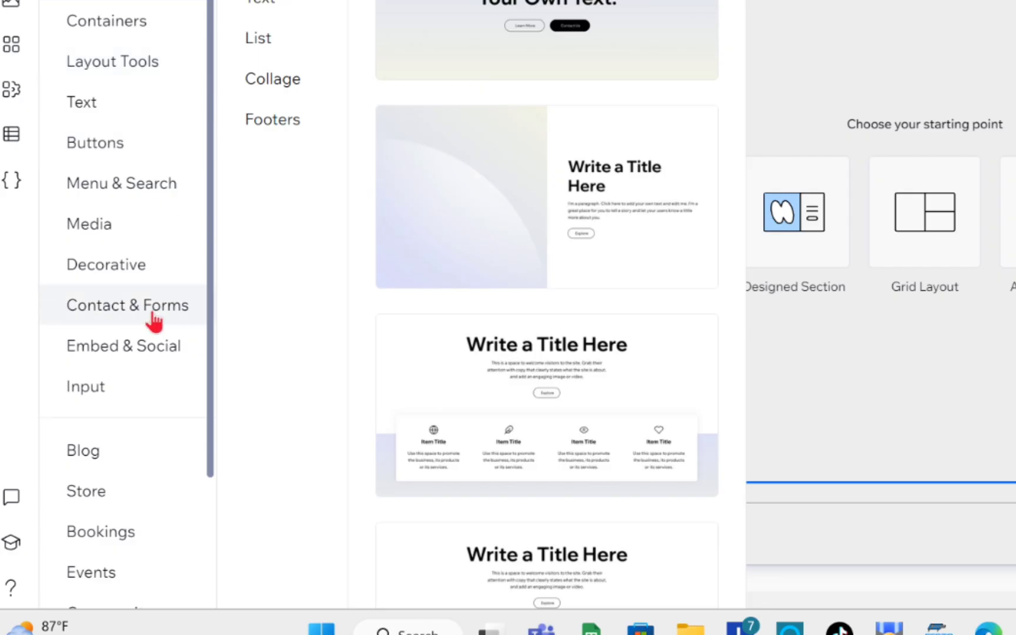
{"action": "left_click", "coordinate": [149, 320]}
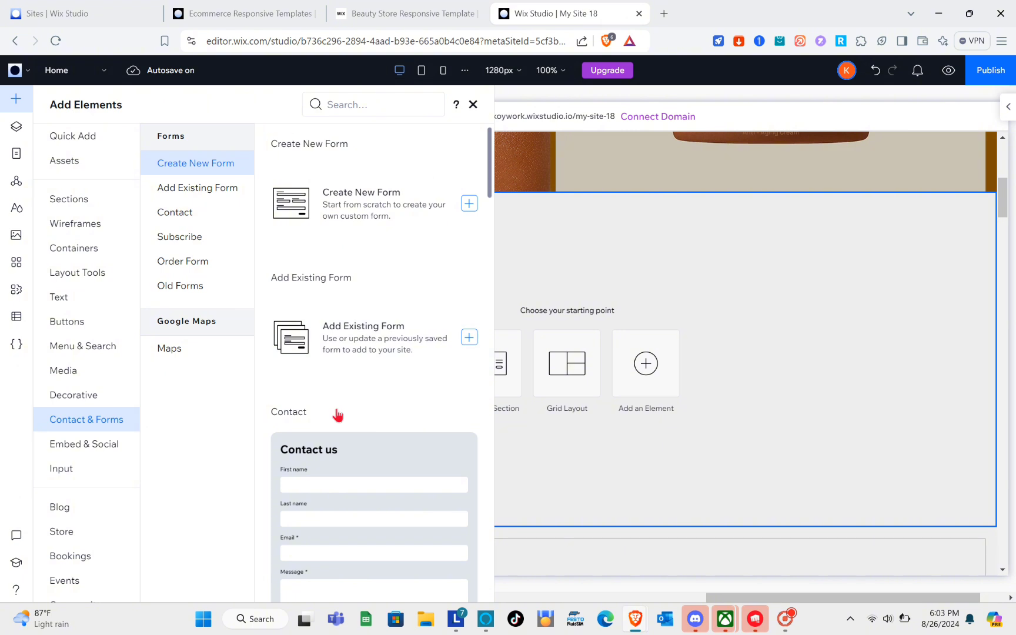
{"action": "scroll", "coordinate": [544, 298], "scroll_direction": "down", "scroll_amount": 3}
{"action": "scroll", "coordinate": [338, 415], "scroll_direction": "down", "scroll_amount": 4}
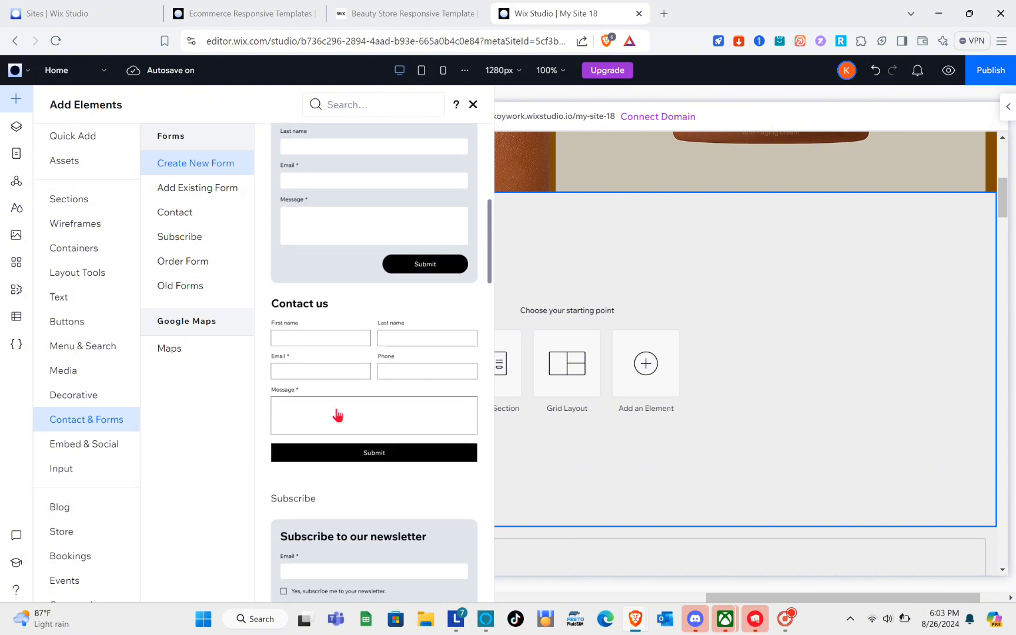
{"action": "left_click", "coordinate": [187, 163]}
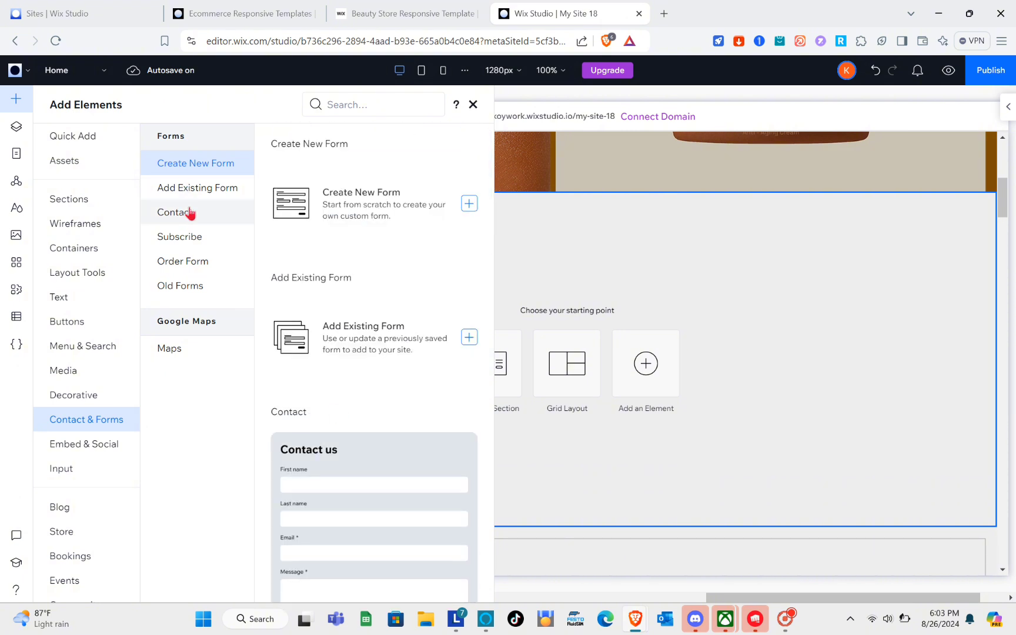
{"action": "left_click", "coordinate": [190, 213]}
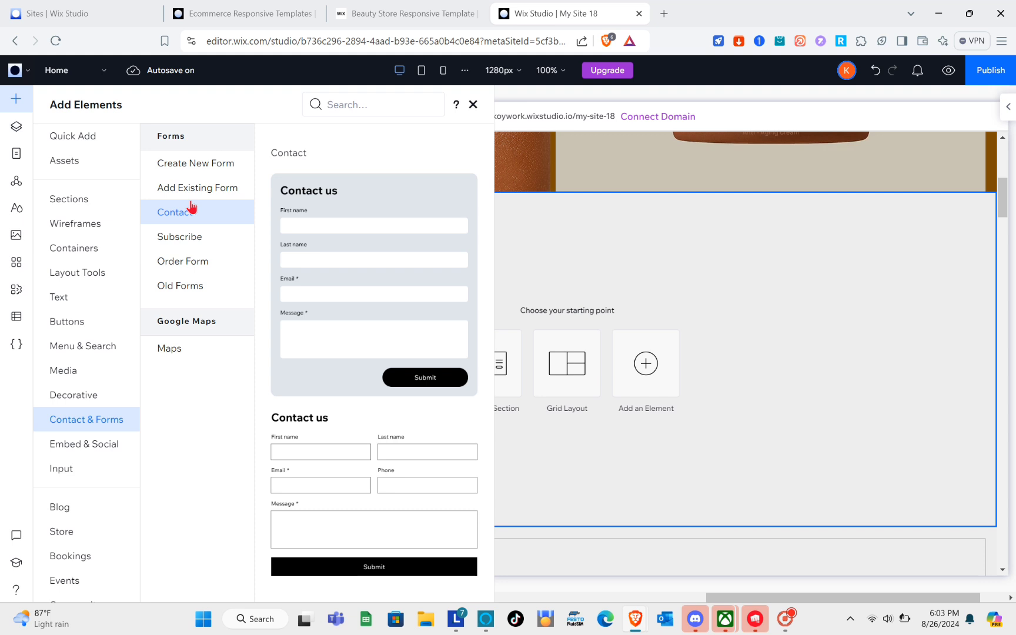
{"action": "left_click", "coordinate": [194, 168]}
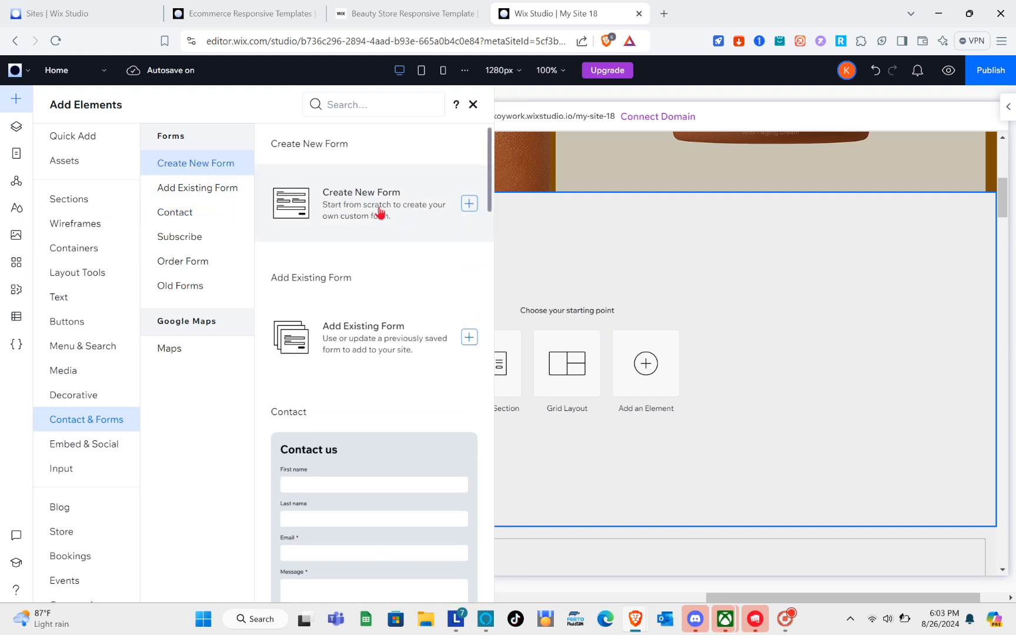
{"action": "left_click", "coordinate": [188, 217]}
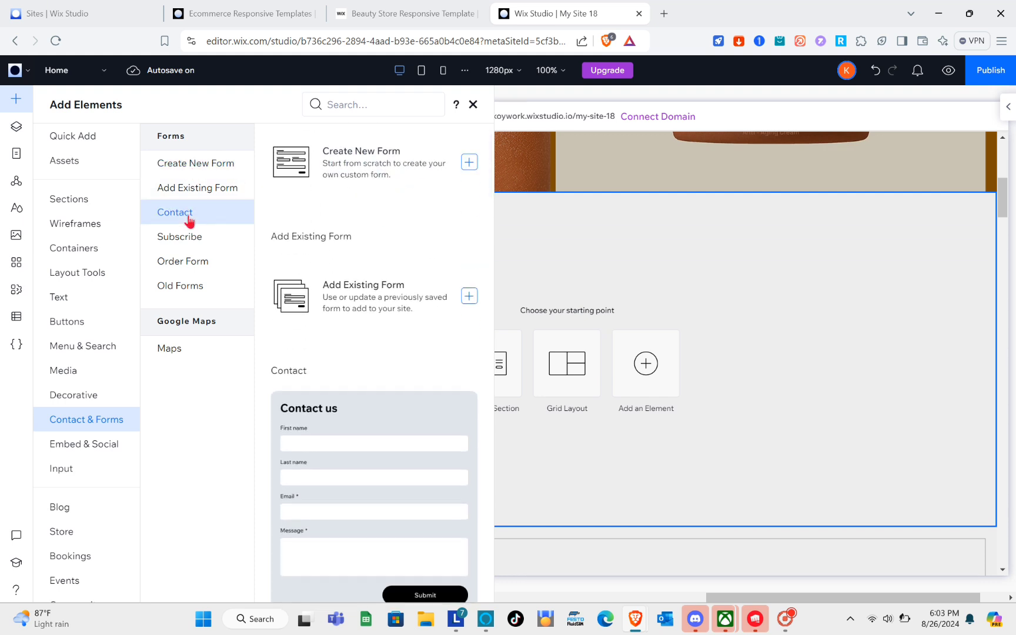
{"action": "left_click_drag", "start_coordinate": [339, 278], "coordinate": [488, 350]}
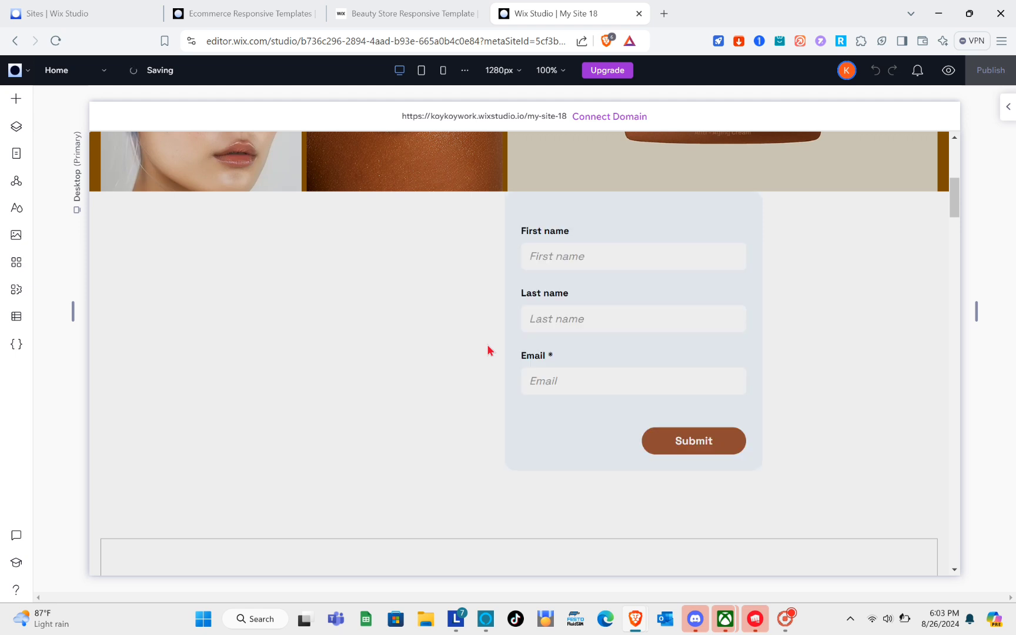
{"action": "scroll", "coordinate": [487, 350], "scroll_direction": "down", "scroll_amount": 2}
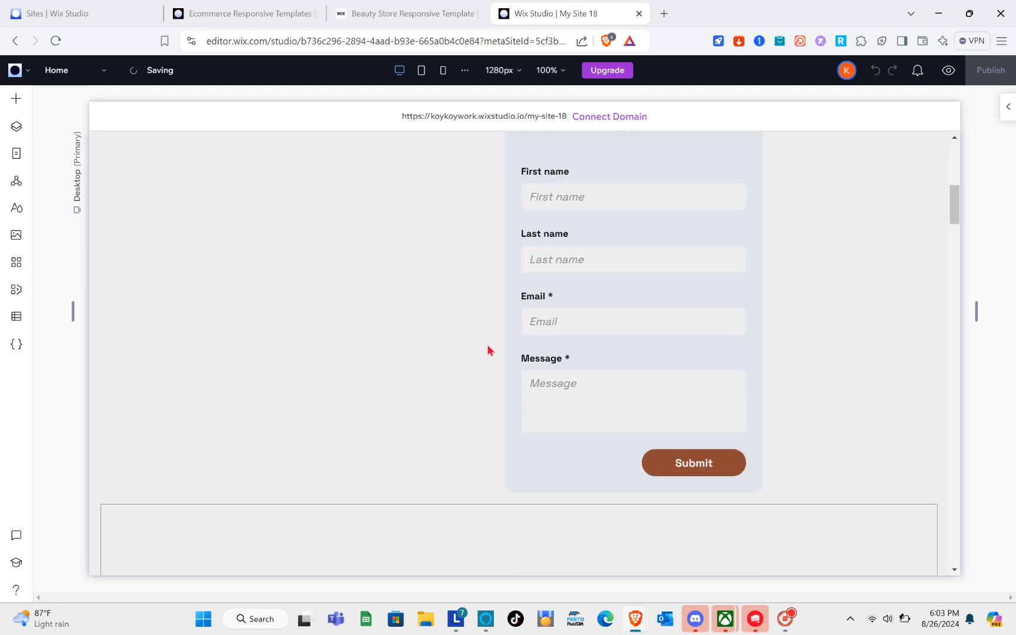
- Move the Contact us form against the left edge of the blank section
{"action": "left_click", "coordinate": [630, 322]}
{"action": "left_click_drag", "start_coordinate": [626, 324], "coordinate": [218, 378]}
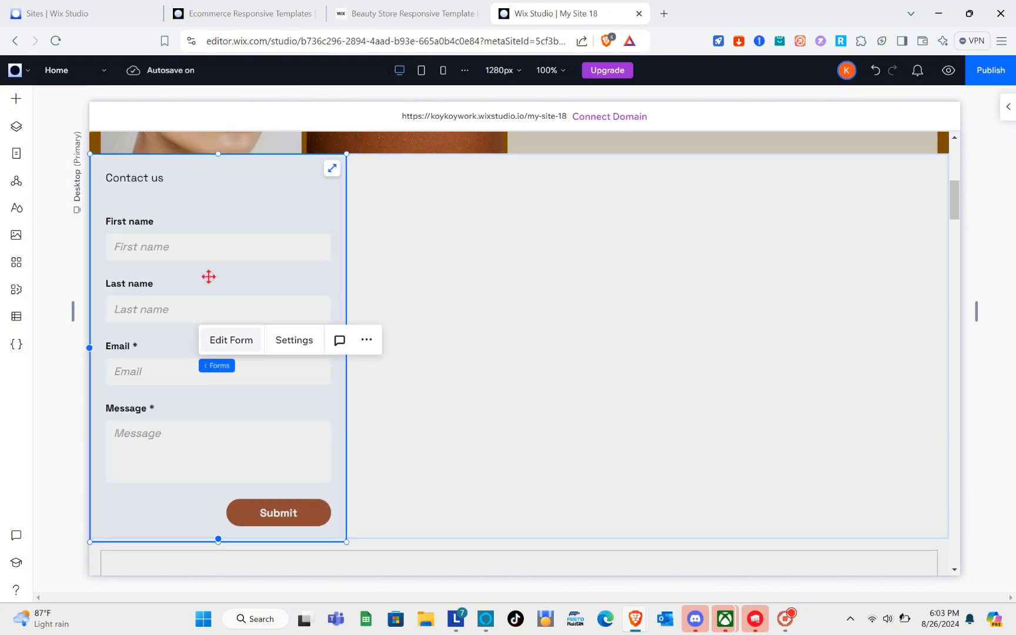
{"action": "left_click", "coordinate": [439, 289]}
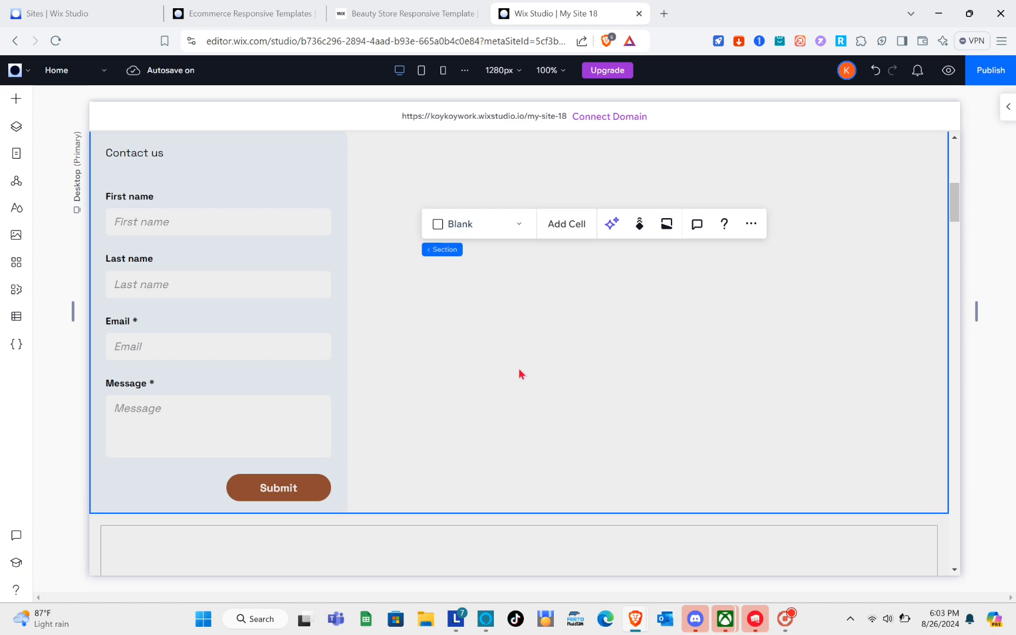
- Delete the Contact us form from the section below the image collage
{"action": "scroll", "coordinate": [522, 374], "scroll_direction": "down", "scroll_amount": 2}
{"action": "scroll", "coordinate": [521, 375], "scroll_direction": "up", "scroll_amount": 1}
{"action": "scroll", "coordinate": [307, 398], "scroll_direction": "up", "scroll_amount": 1}
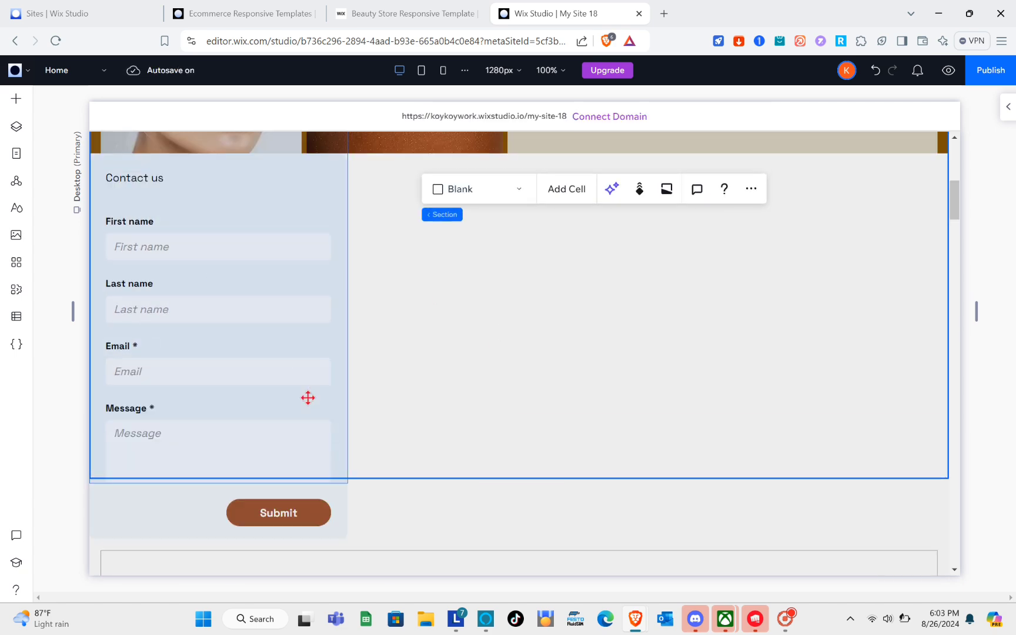
{"action": "scroll", "coordinate": [307, 398], "scroll_direction": "up", "scroll_amount": 5}
{"action": "scroll", "coordinate": [306, 397], "scroll_direction": "down", "scroll_amount": 4}
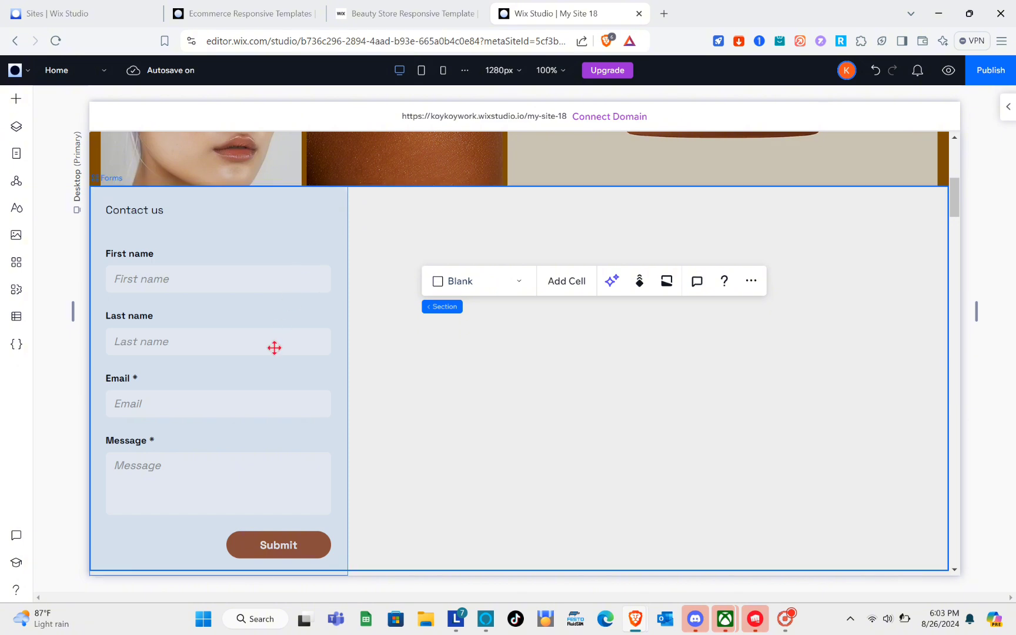
{"action": "left_click", "coordinate": [276, 351]}
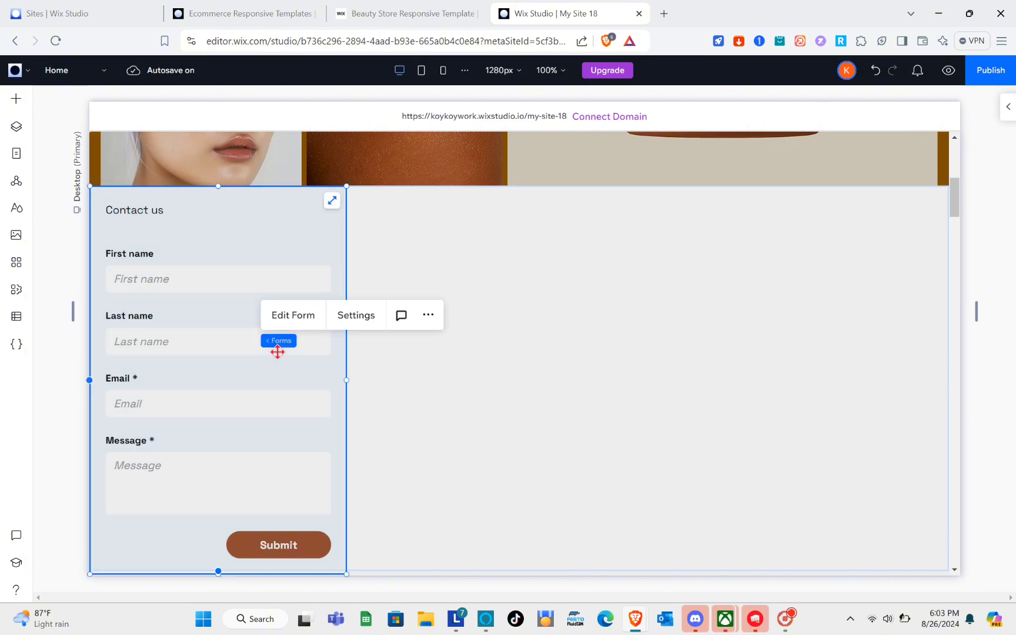
{"action": "key", "text": "Delete"}
- Look through the Wireframes and Menu & Search categories of addable elements, and close the element library
{"action": "left_click", "coordinate": [185, 281]}
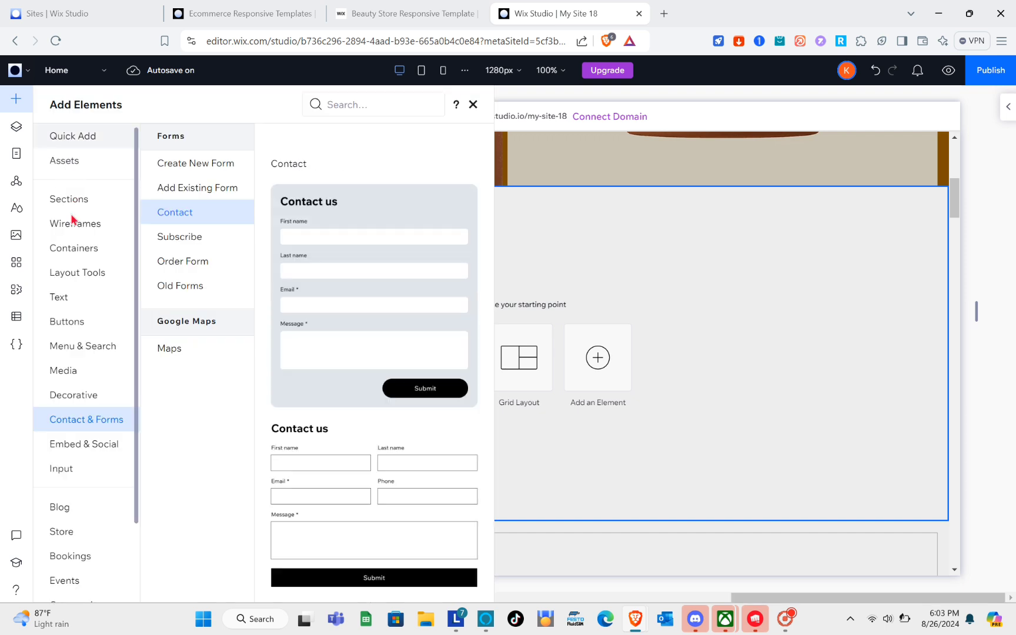
{"action": "left_click", "coordinate": [96, 229]}
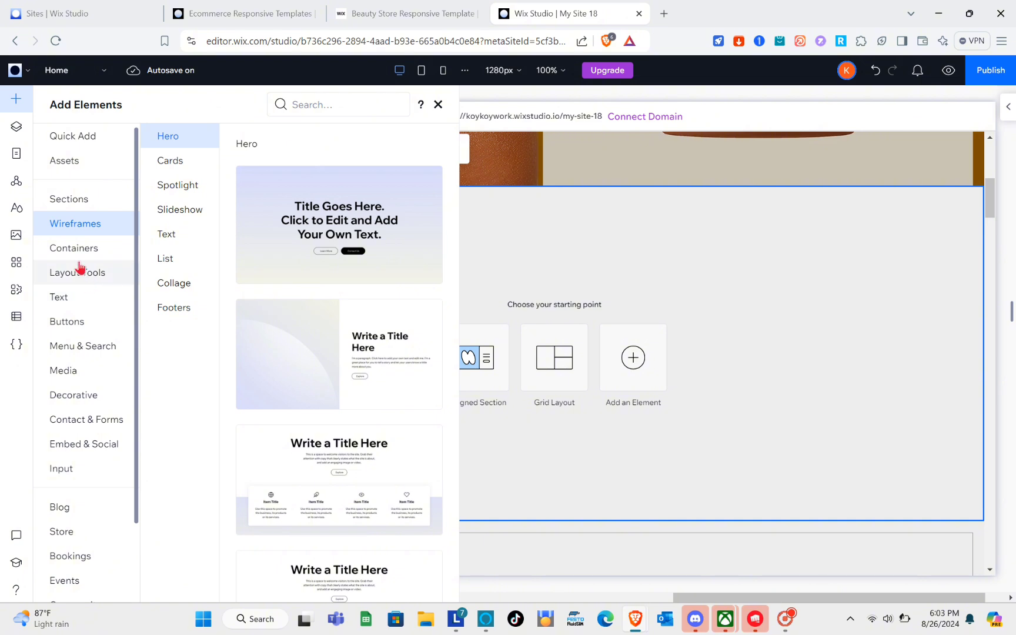
{"action": "left_click", "coordinate": [76, 350]}
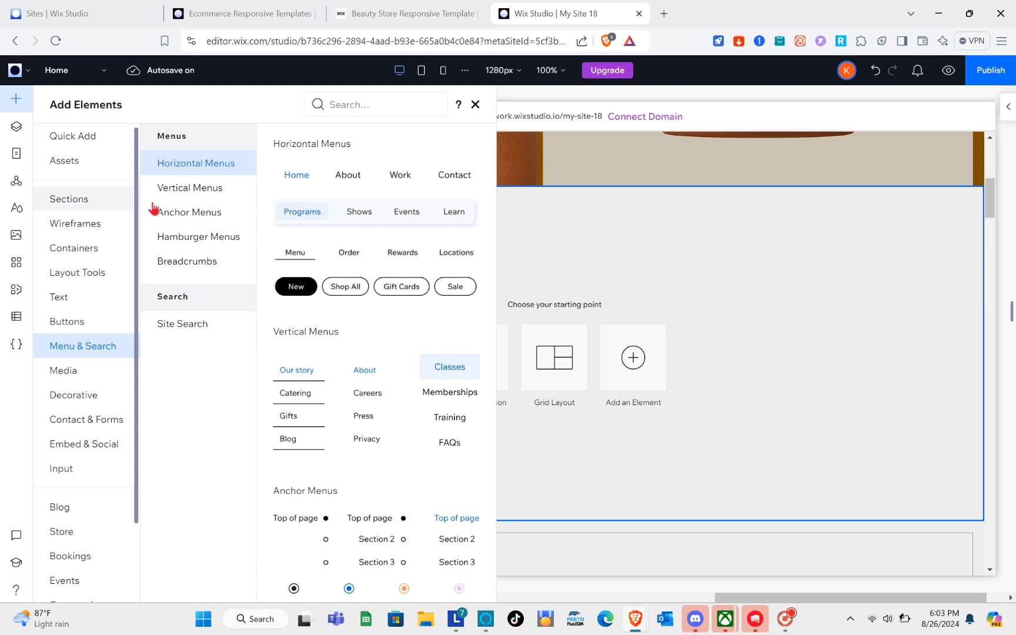
{"action": "left_click", "coordinate": [475, 104]}
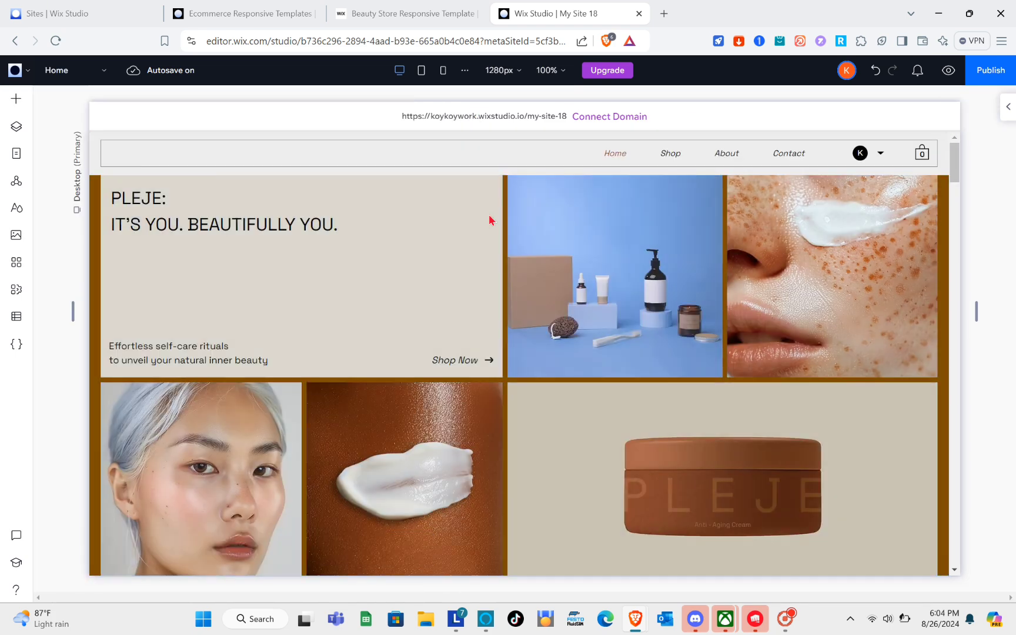
- Examine the header's navigation stack and the image collage below it on the desktop version of the Home page
{"action": "left_click", "coordinate": [687, 160]}
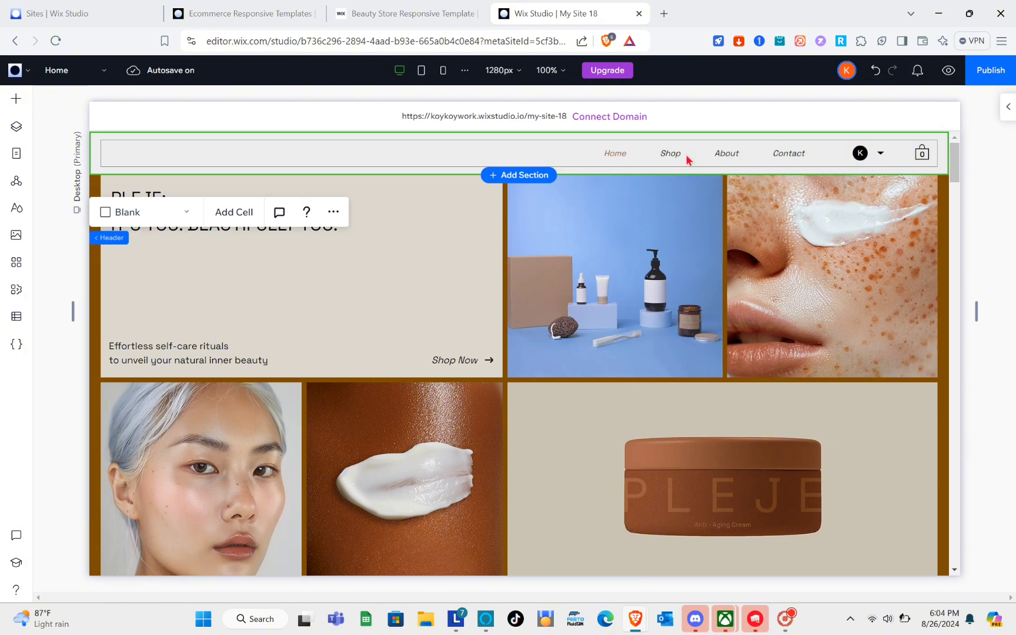
{"action": "left_click", "coordinate": [685, 154]}
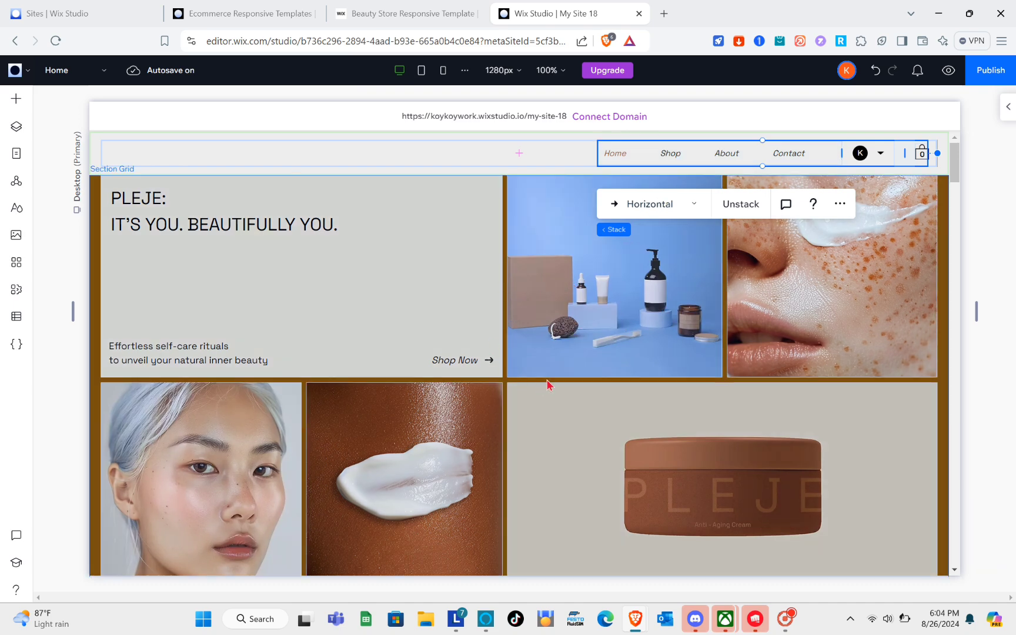
{"action": "scroll", "coordinate": [547, 382], "scroll_direction": "down", "scroll_amount": 6}
{"action": "scroll", "coordinate": [546, 383], "scroll_direction": "up", "scroll_amount": 6}
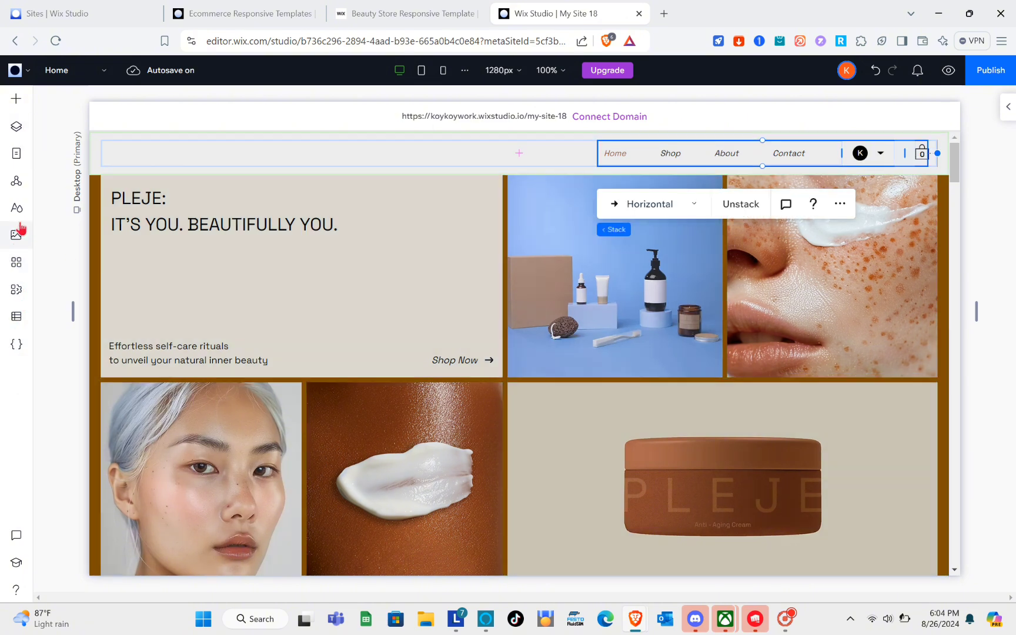
{"action": "left_click", "coordinate": [97, 81]}
{"action": "left_click", "coordinate": [98, 81]}
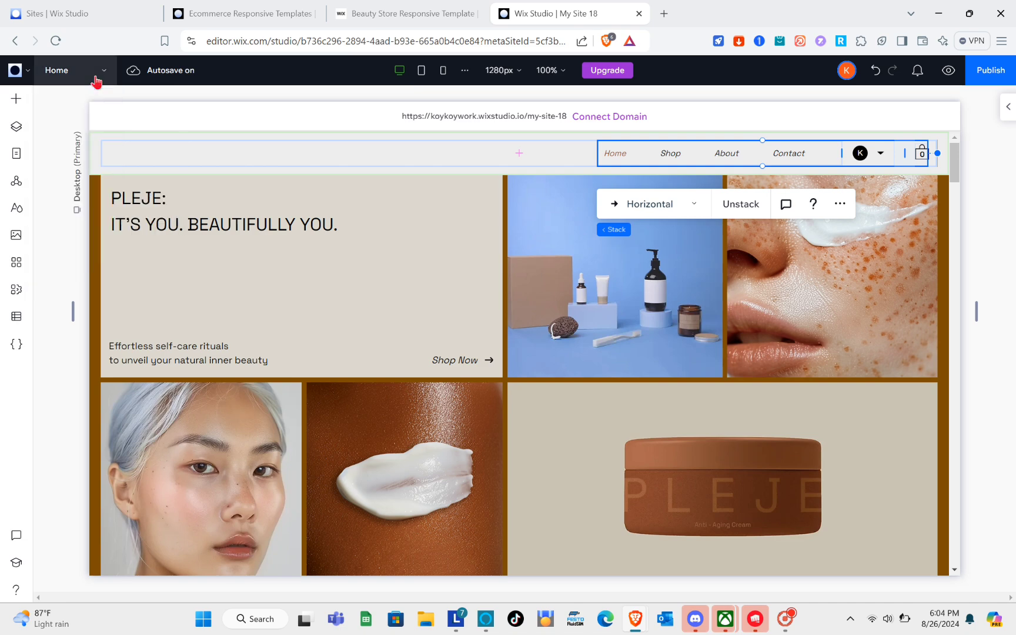
- Switch the Home page to the tablet breakpoint and check its layout down past the image collage
{"action": "left_click", "coordinate": [421, 71]}
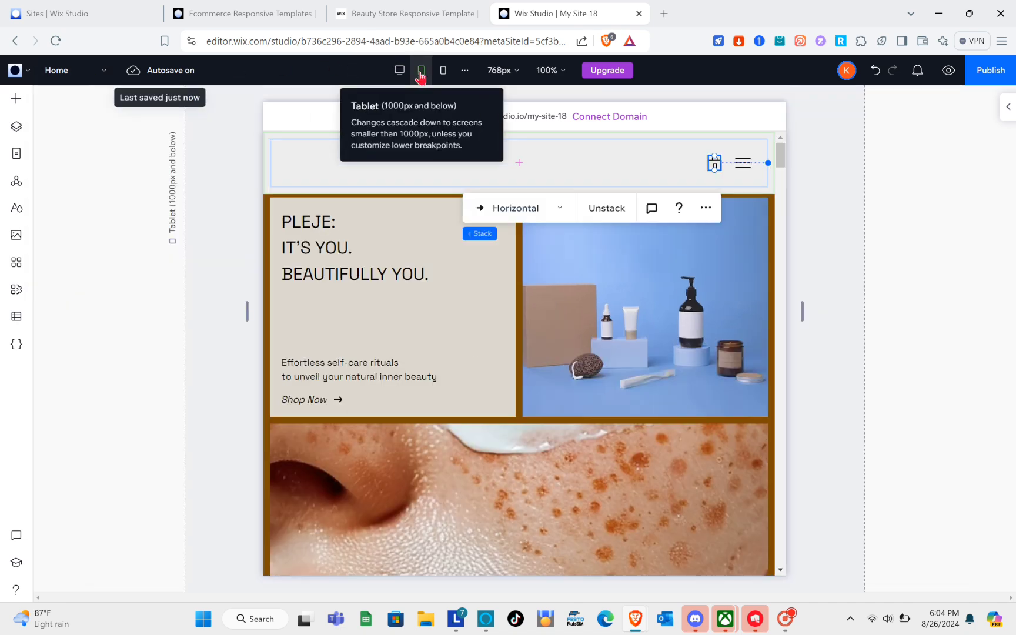
{"action": "scroll", "coordinate": [481, 349], "scroll_direction": "down", "scroll_amount": 10}
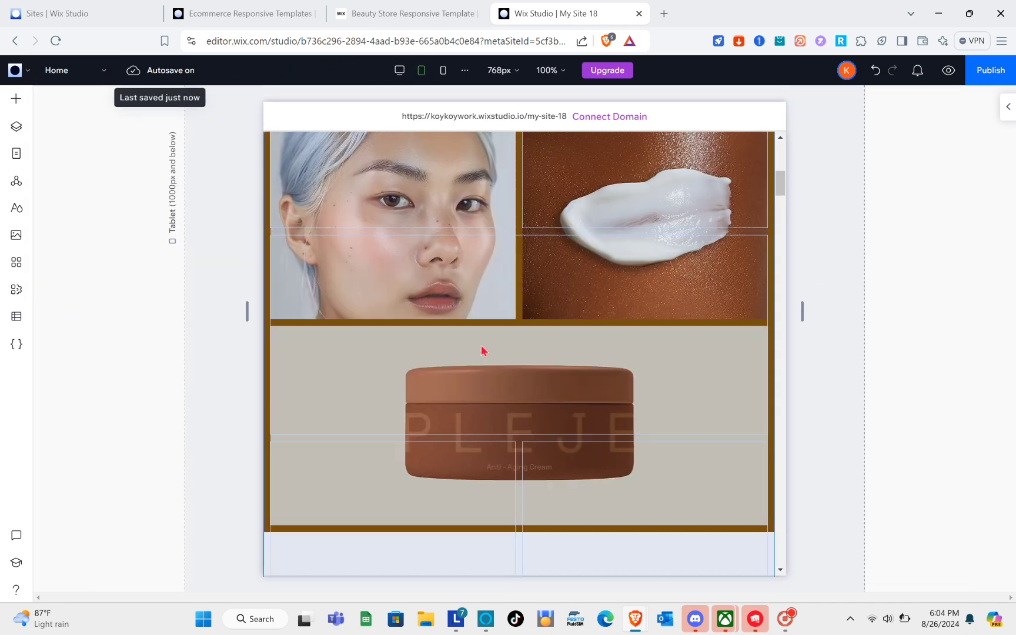
{"action": "scroll", "coordinate": [483, 351], "scroll_direction": "down", "scroll_amount": 2}
{"action": "scroll", "coordinate": [482, 351], "scroll_direction": "up", "scroll_amount": 15}
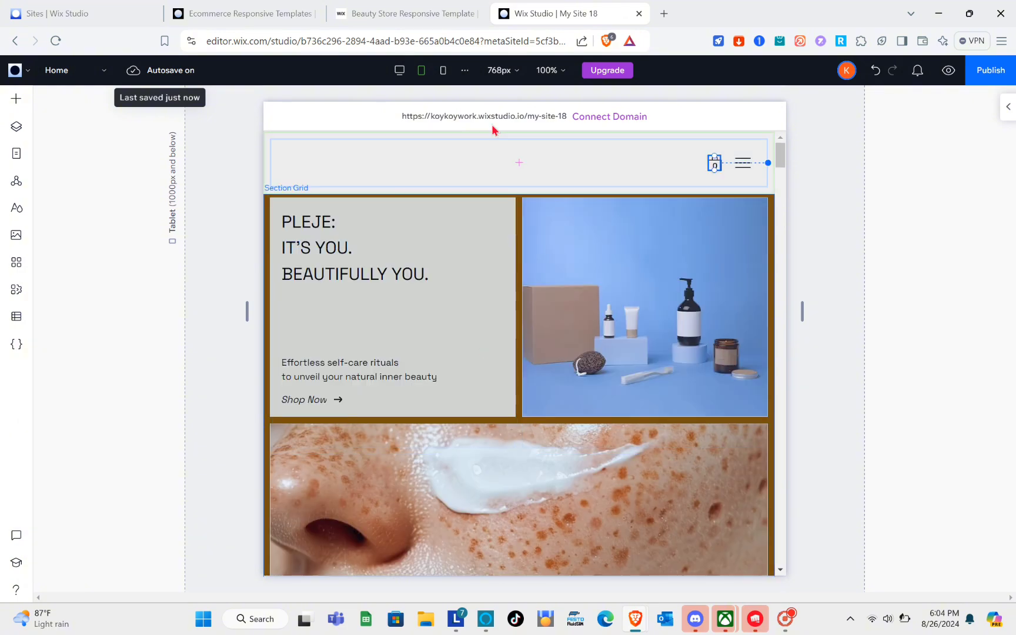
- Switch the Home page to the mobile breakpoint and check its layout down to the best sellers section
{"action": "left_click", "coordinate": [443, 75]}
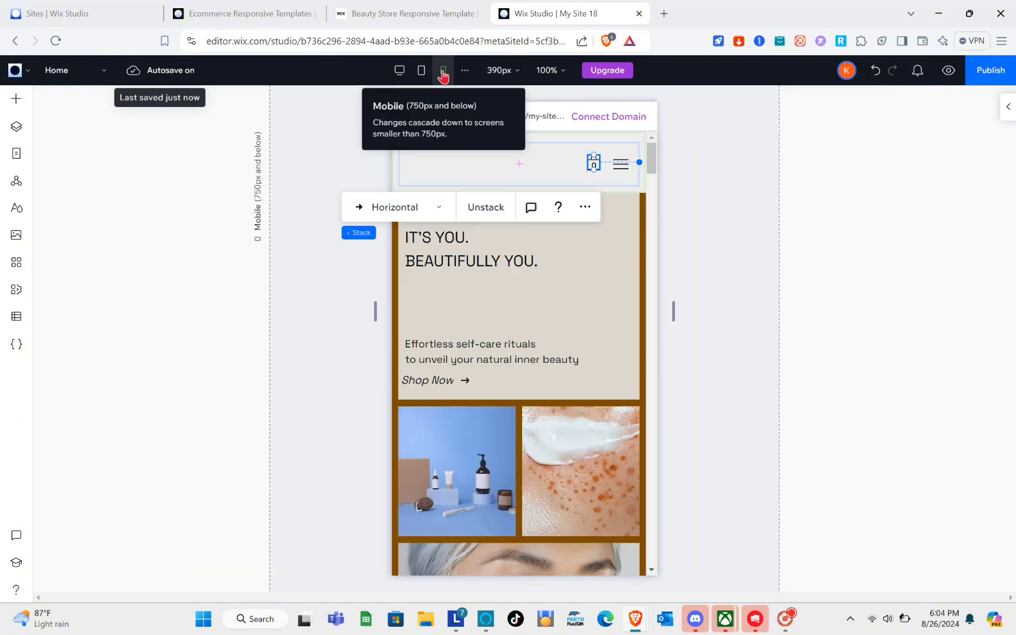
{"action": "scroll", "coordinate": [535, 408], "scroll_direction": "down", "scroll_amount": 4}
{"action": "scroll", "coordinate": [536, 410], "scroll_direction": "down", "scroll_amount": 15}
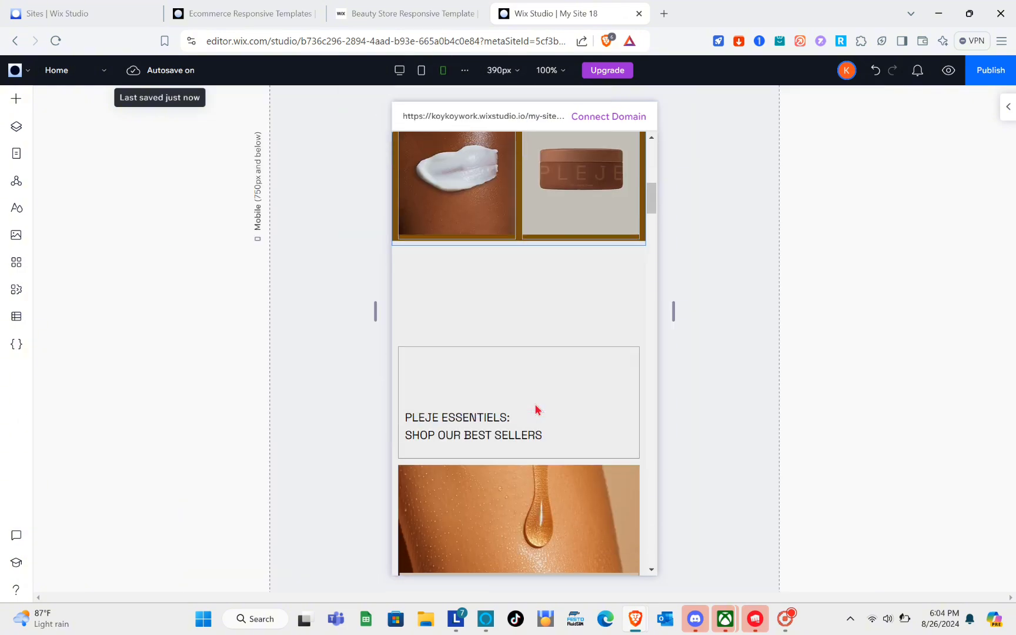
{"action": "scroll", "coordinate": [535, 409], "scroll_direction": "up", "scroll_amount": 20}
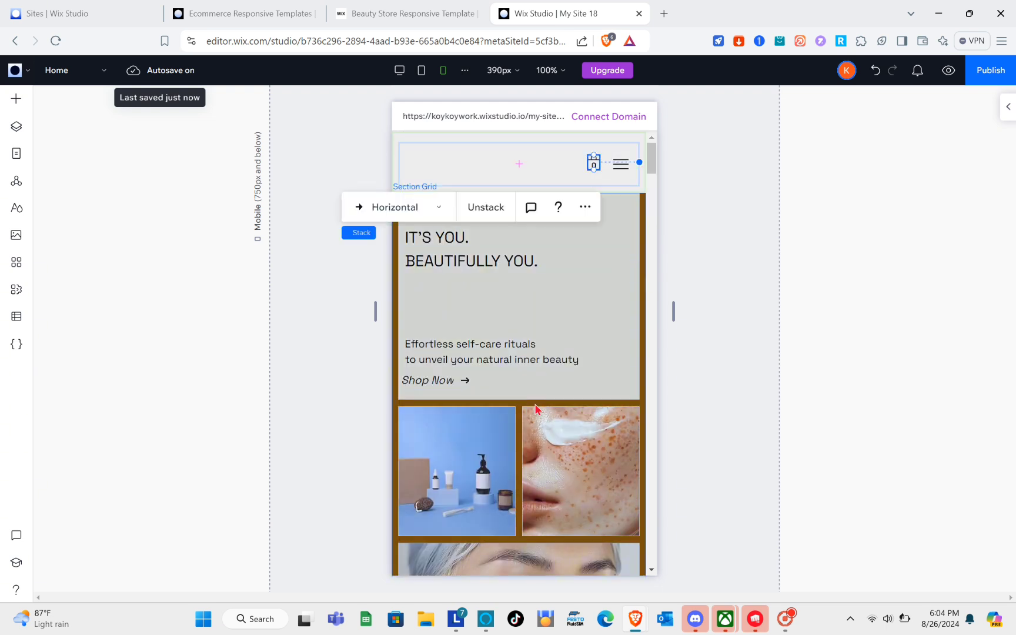
- Preview the mobile Home page, check its image collage, and test the Shop link in the hamburger menu
{"action": "left_click", "coordinate": [948, 71]}
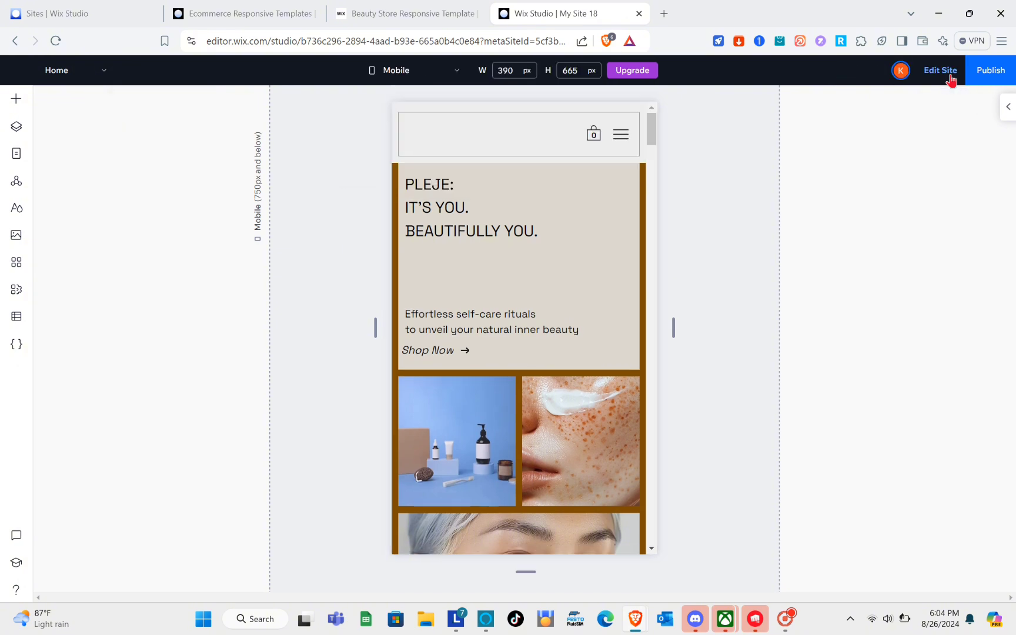
{"action": "scroll", "coordinate": [508, 245], "scroll_direction": "down", "scroll_amount": 7}
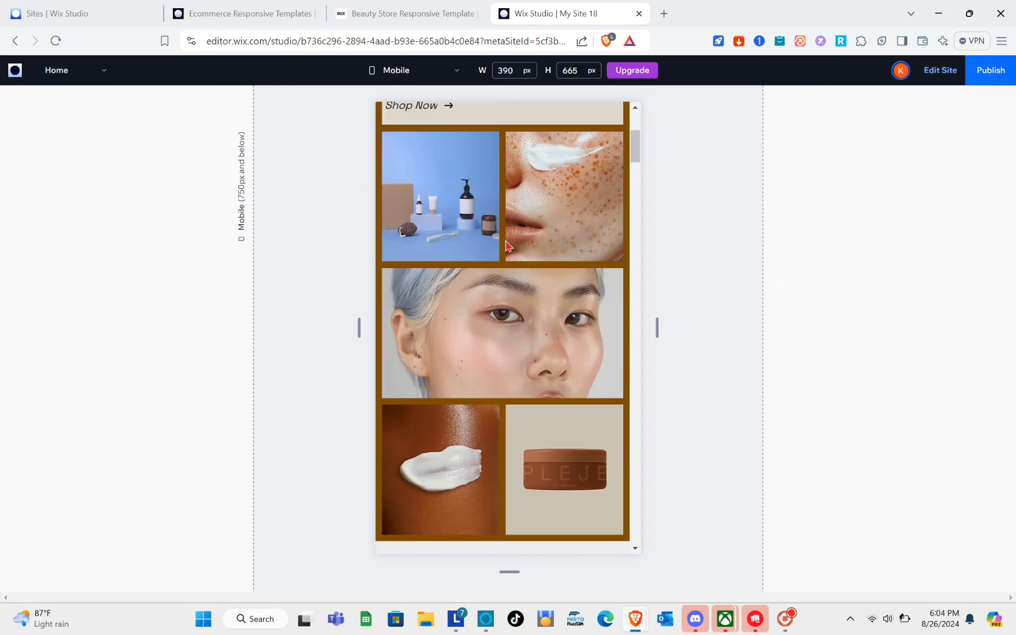
{"action": "scroll", "coordinate": [526, 183], "scroll_direction": "up", "scroll_amount": 7}
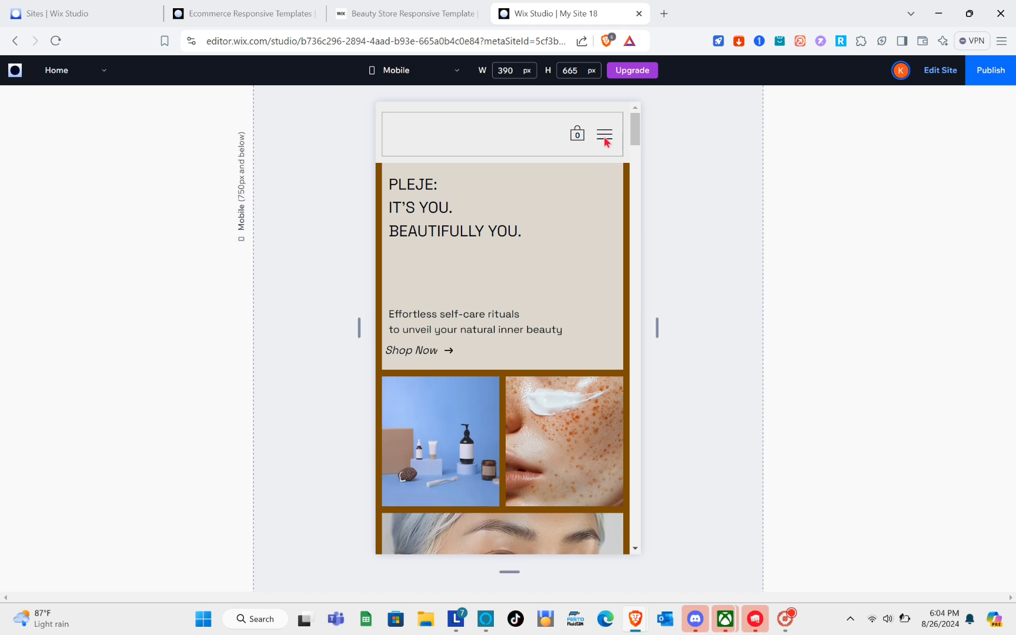
{"action": "left_click", "coordinate": [600, 163]}
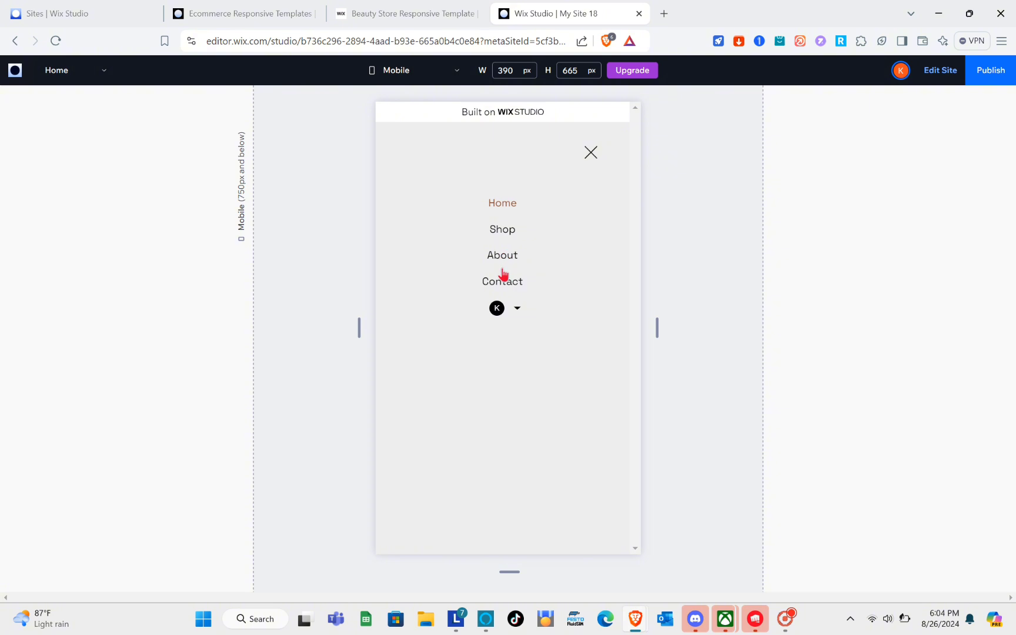
{"action": "left_click", "coordinate": [506, 231]}
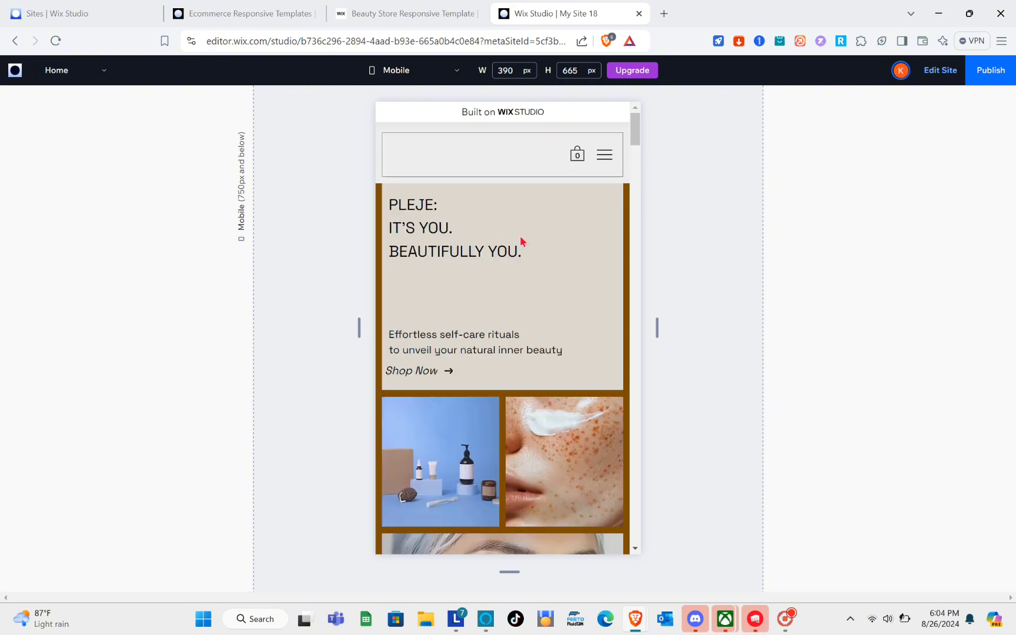
{"action": "scroll", "coordinate": [502, 325], "scroll_direction": "down", "scroll_amount": 3}
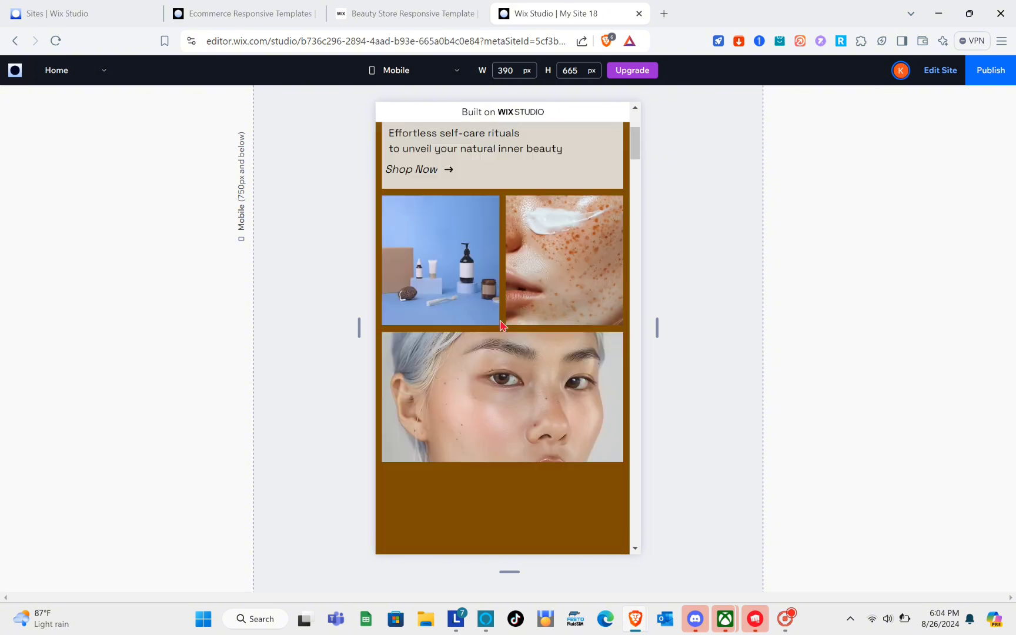
- Test the Shop and About links in the hamburger menu of the mobile preview
{"action": "scroll", "coordinate": [503, 326], "scroll_direction": "up", "scroll_amount": 2}
{"action": "scroll", "coordinate": [503, 326], "scroll_direction": "down", "scroll_amount": 3}
{"action": "scroll", "coordinate": [503, 324], "scroll_direction": "up", "scroll_amount": 1}
{"action": "scroll", "coordinate": [551, 200], "scroll_direction": "up", "scroll_amount": 3}
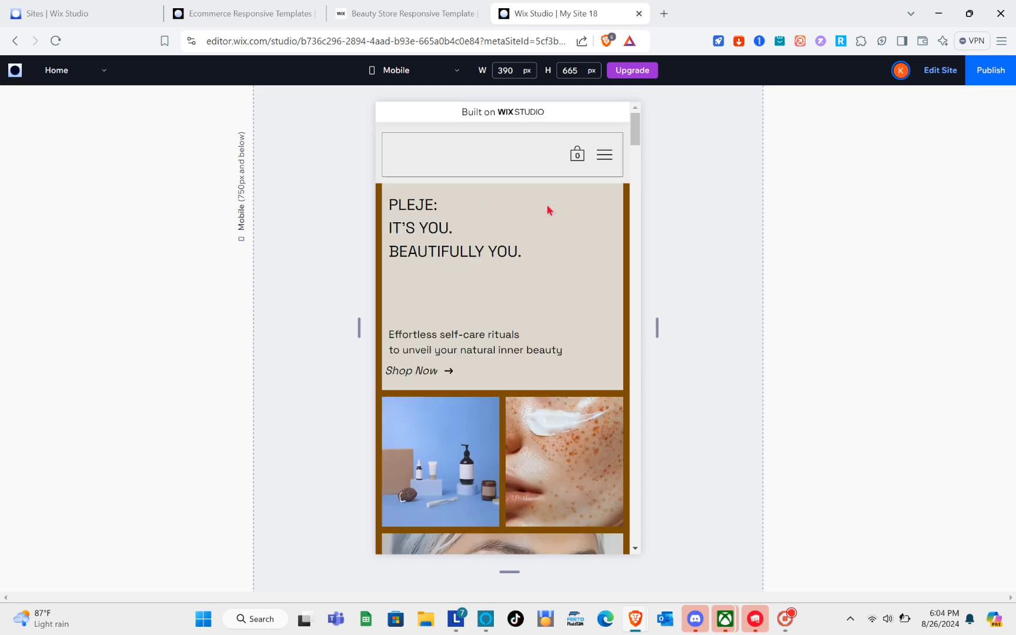
{"action": "left_click", "coordinate": [603, 158]}
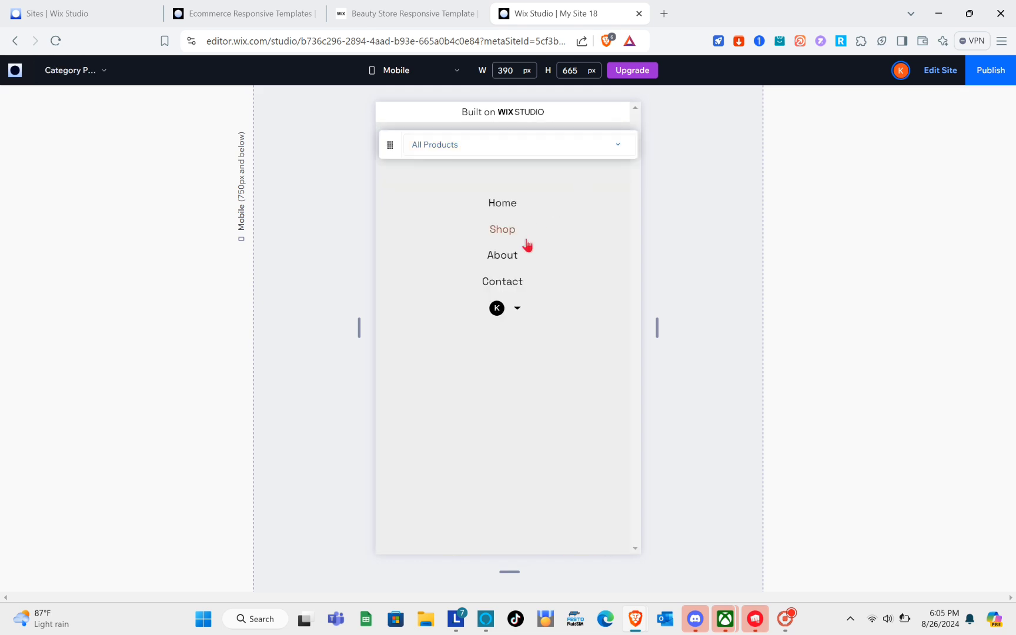
{"action": "left_click", "coordinate": [502, 257]}
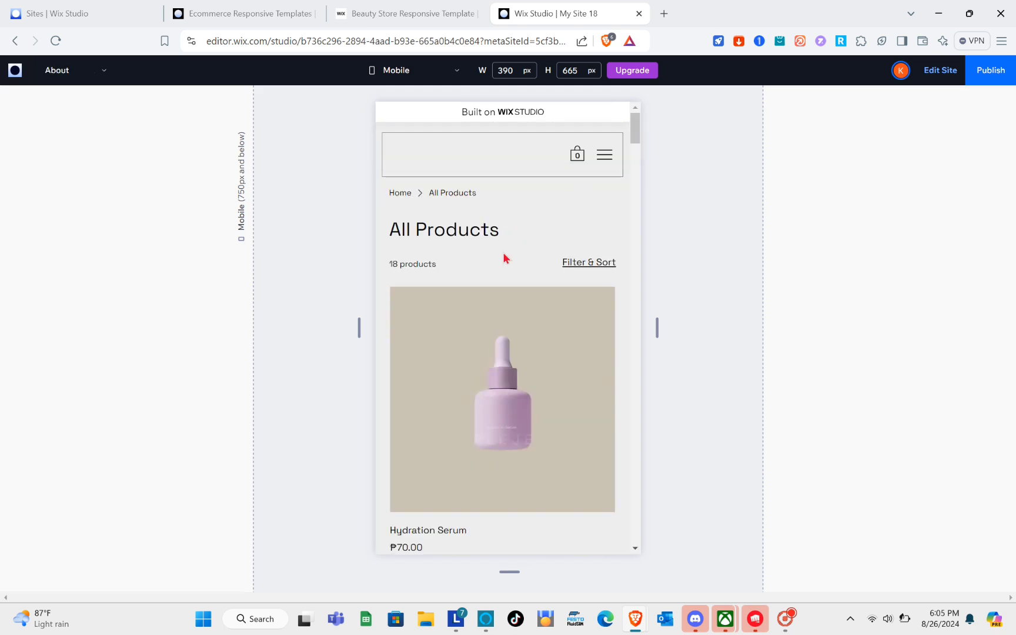
{"action": "scroll", "coordinate": [503, 256], "scroll_direction": "down", "scroll_amount": 5}
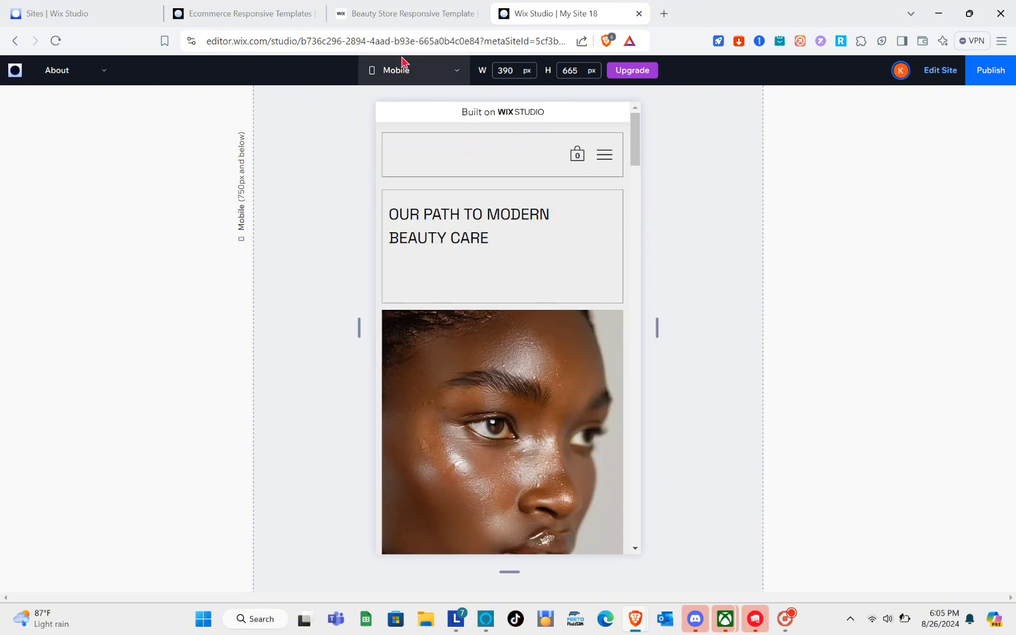
- Switch the About page preview to the desktop breakpoint and check its layout down to the "What We Stand For" section
{"action": "left_click", "coordinate": [421, 80]}
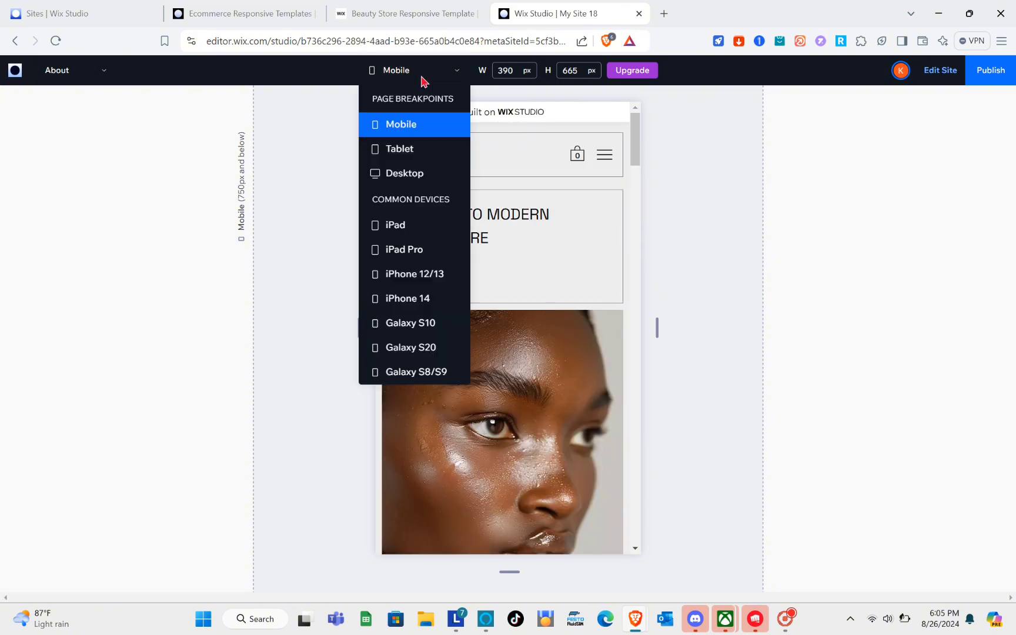
{"action": "left_click", "coordinate": [404, 174]}
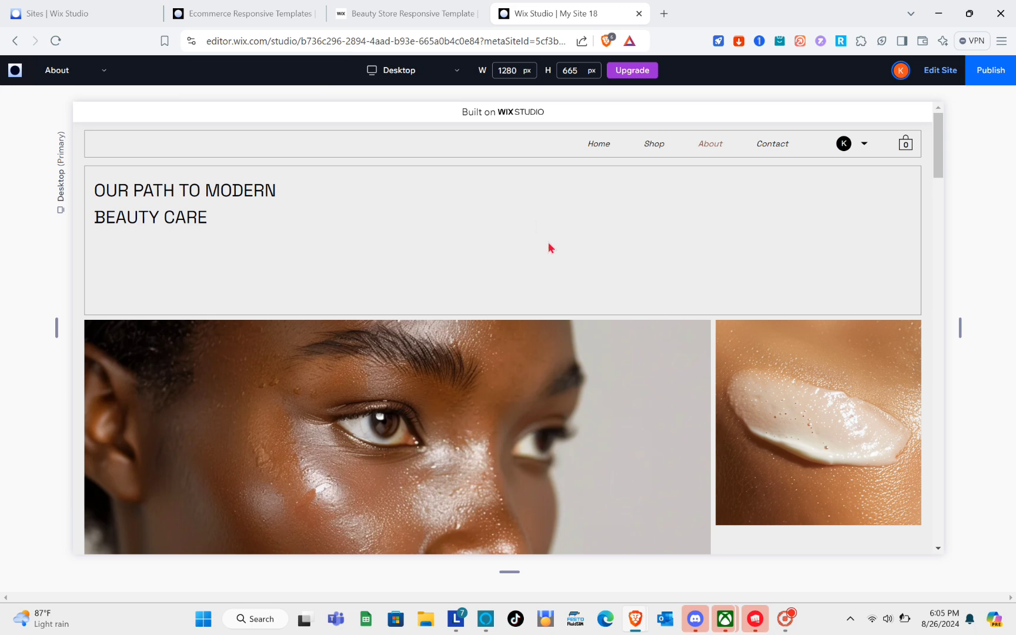
{"action": "scroll", "coordinate": [548, 242], "scroll_direction": "down", "scroll_amount": 15}
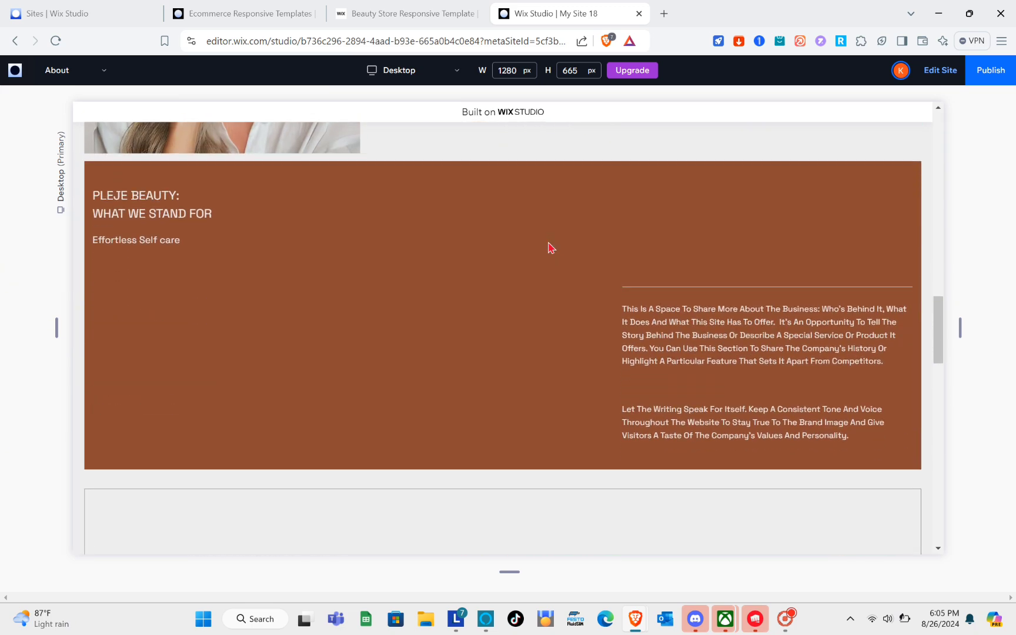
{"action": "scroll", "coordinate": [535, 318], "scroll_direction": "up", "scroll_amount": 15}
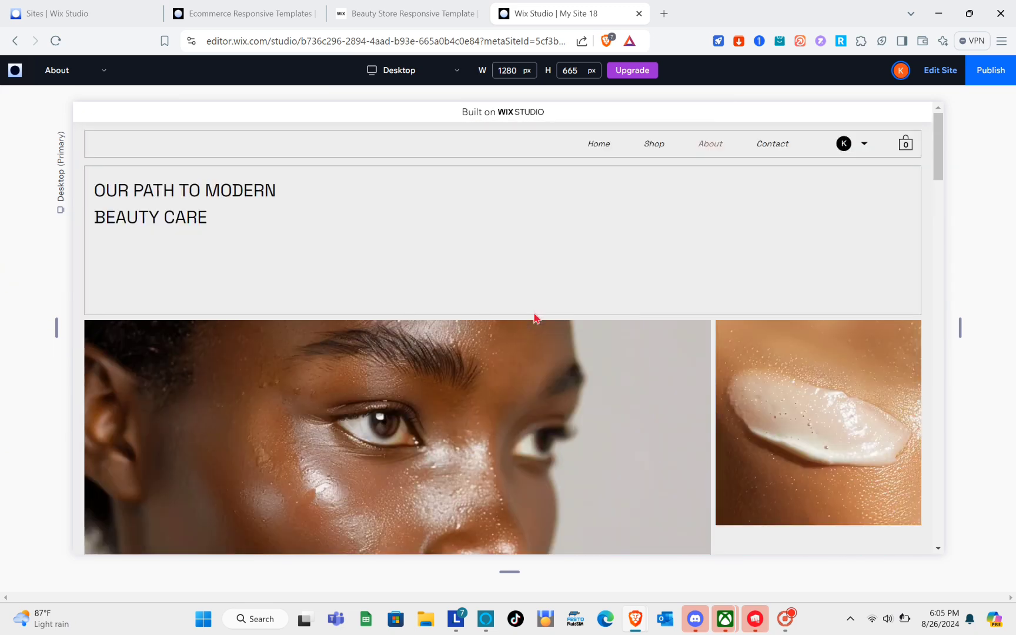
- Publish the site on the free Wix Studio domain with the address ending my-site-18, and open the live site
{"action": "left_click", "coordinate": [984, 84]}
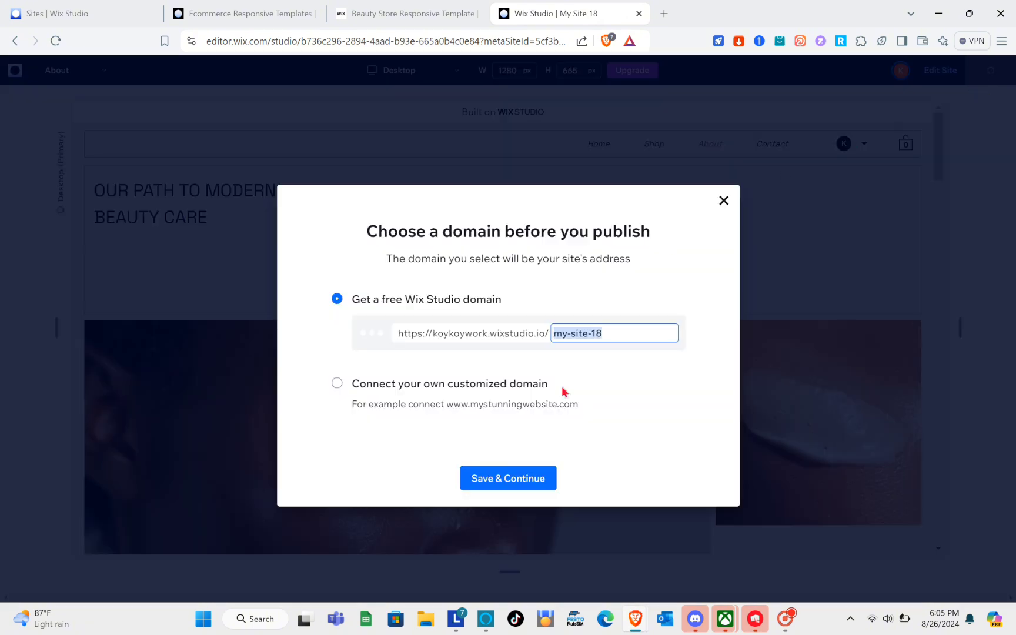
{"action": "left_click", "coordinate": [488, 491]}
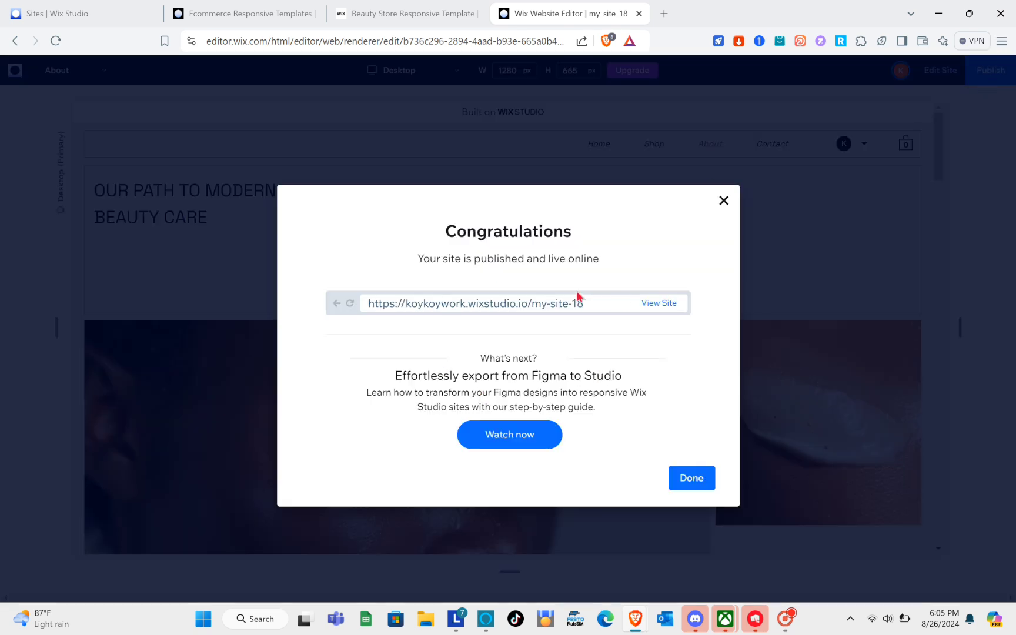
{"action": "left_click", "coordinate": [657, 304]}
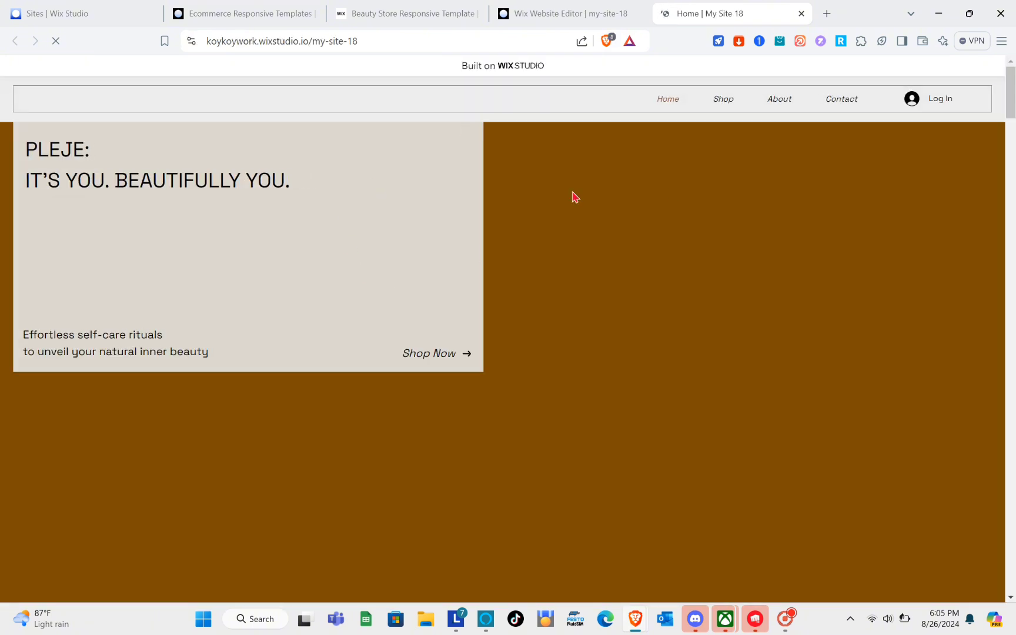
- Look through the live Home page, checking its image collage and best sellers section
{"action": "scroll", "coordinate": [487, 370], "scroll_direction": "down", "scroll_amount": 1}
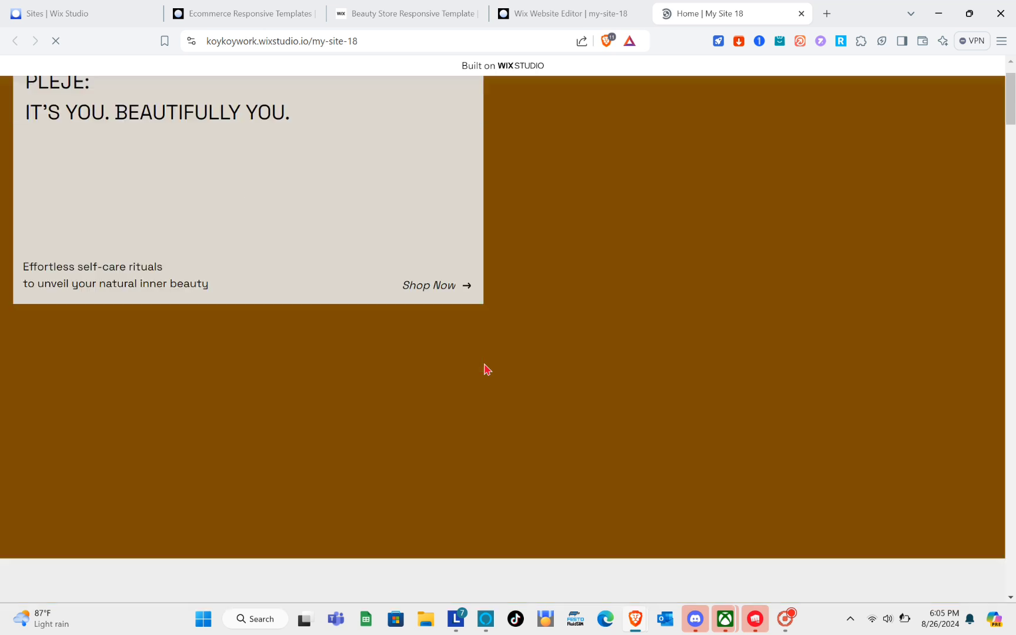
{"action": "scroll", "coordinate": [485, 370], "scroll_direction": "down", "scroll_amount": 5}
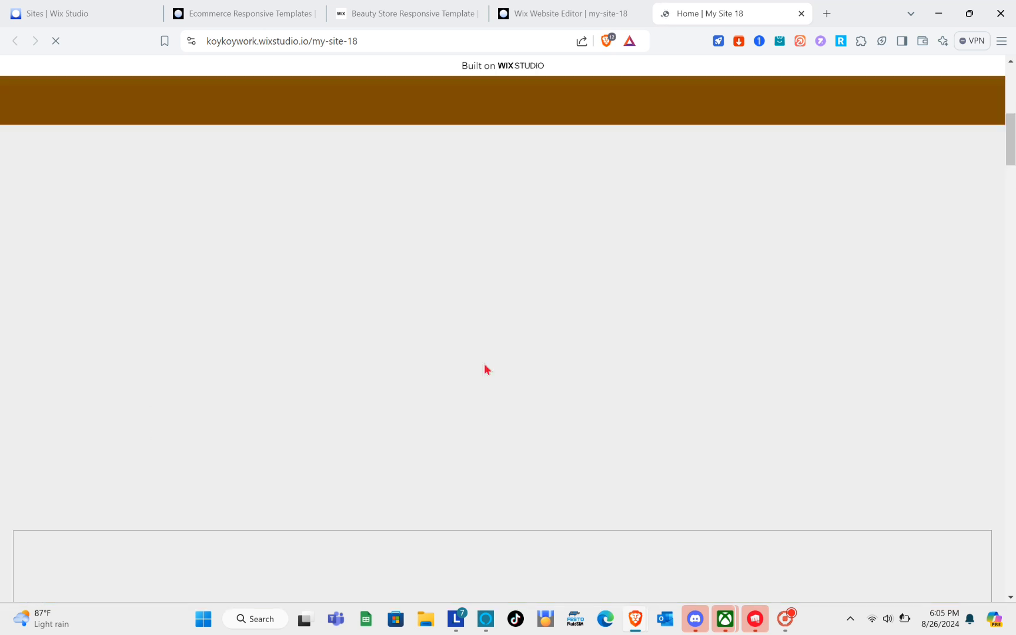
{"action": "scroll", "coordinate": [485, 369], "scroll_direction": "up", "scroll_amount": 5}
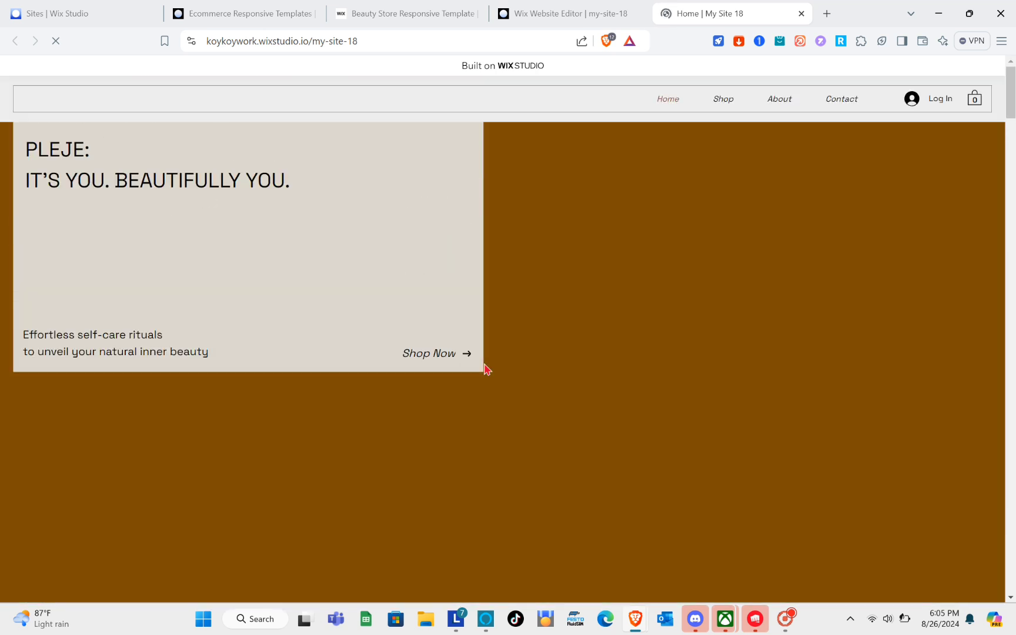
{"action": "scroll", "coordinate": [486, 369], "scroll_direction": "down", "scroll_amount": 1}
{"action": "scroll", "coordinate": [486, 369], "scroll_direction": "up", "scroll_amount": 1}
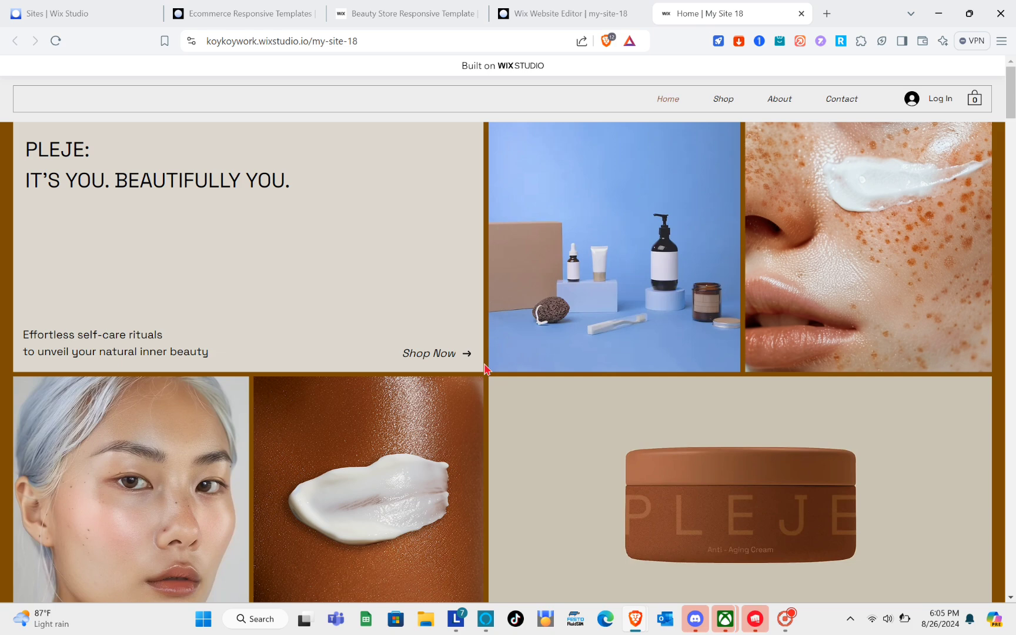
{"action": "scroll", "coordinate": [432, 348], "scroll_direction": "down", "scroll_amount": 10}
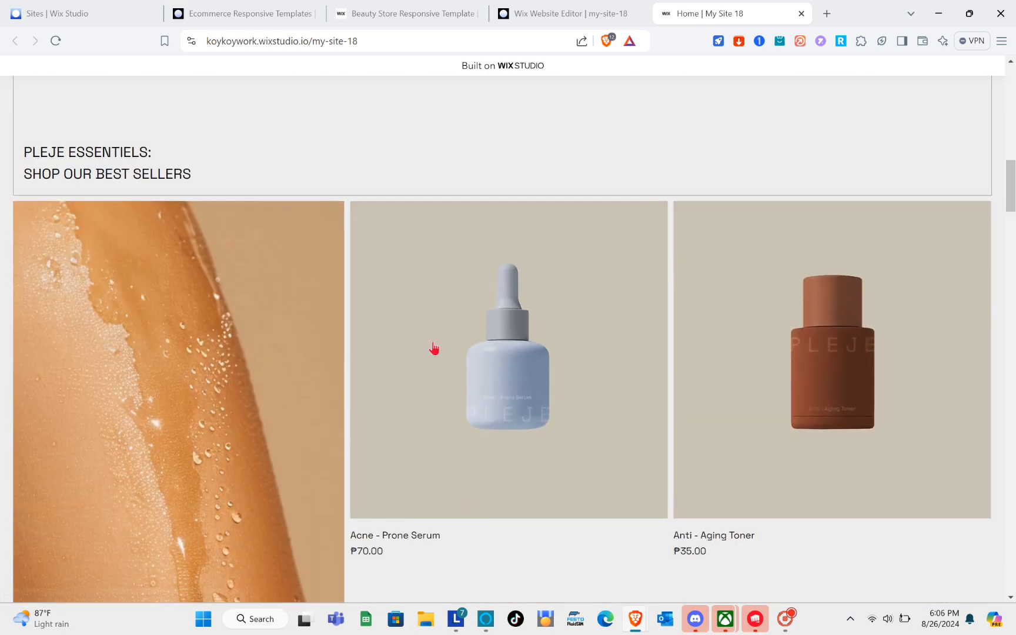
{"action": "scroll", "coordinate": [501, 324], "scroll_direction": "up", "scroll_amount": 10}
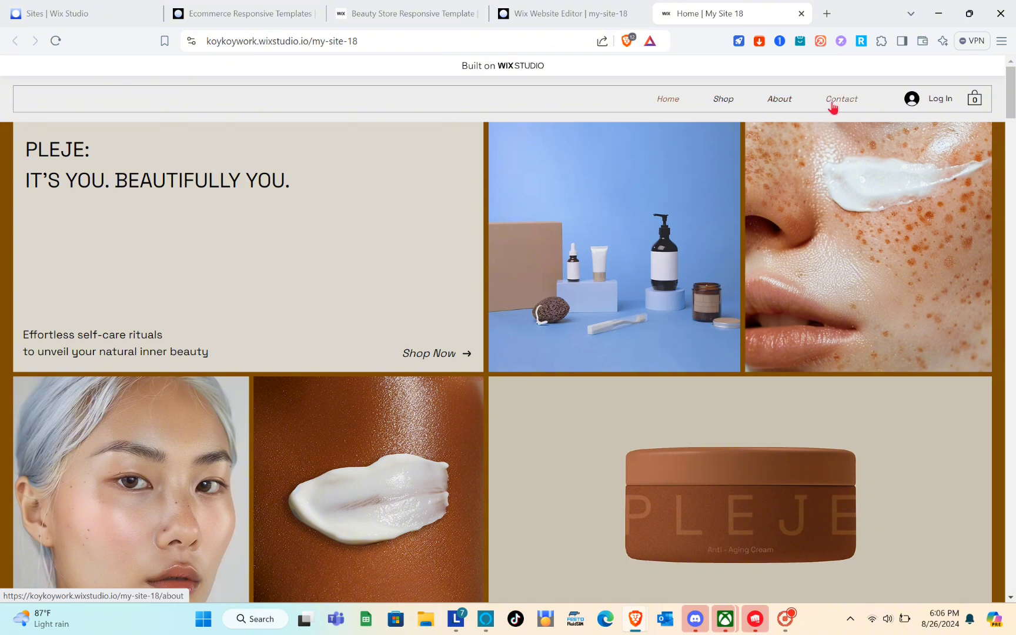
- Open the live site's About page and look through it down to the "Get in Touch" section
{"action": "left_click", "coordinate": [832, 103]}
{"action": "scroll", "coordinate": [598, 269], "scroll_direction": "down", "scroll_amount": 10}
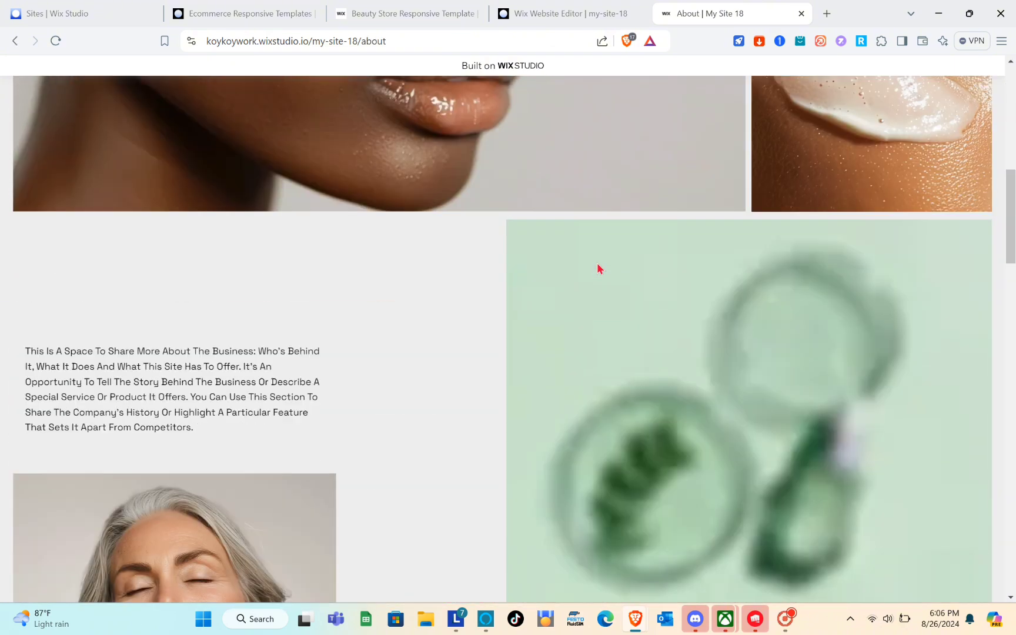
{"action": "scroll", "coordinate": [598, 269], "scroll_direction": "down", "scroll_amount": 5}
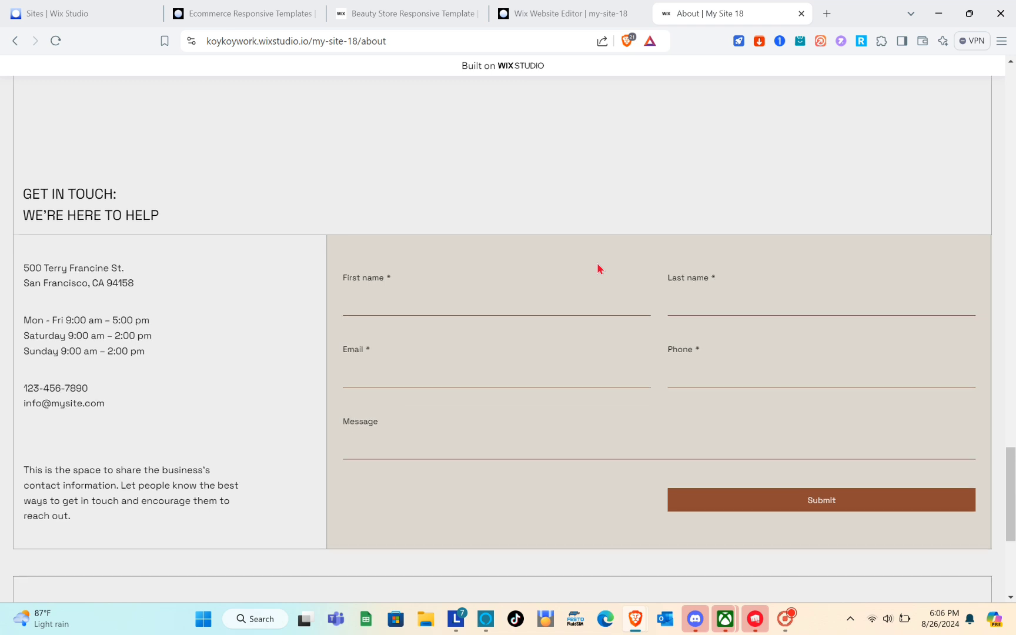
- Try out the First name and Email fields of the live contact form, and check the surrounding FAQ and footer sections
{"action": "scroll", "coordinate": [476, 276], "scroll_direction": "up", "scroll_amount": 4}
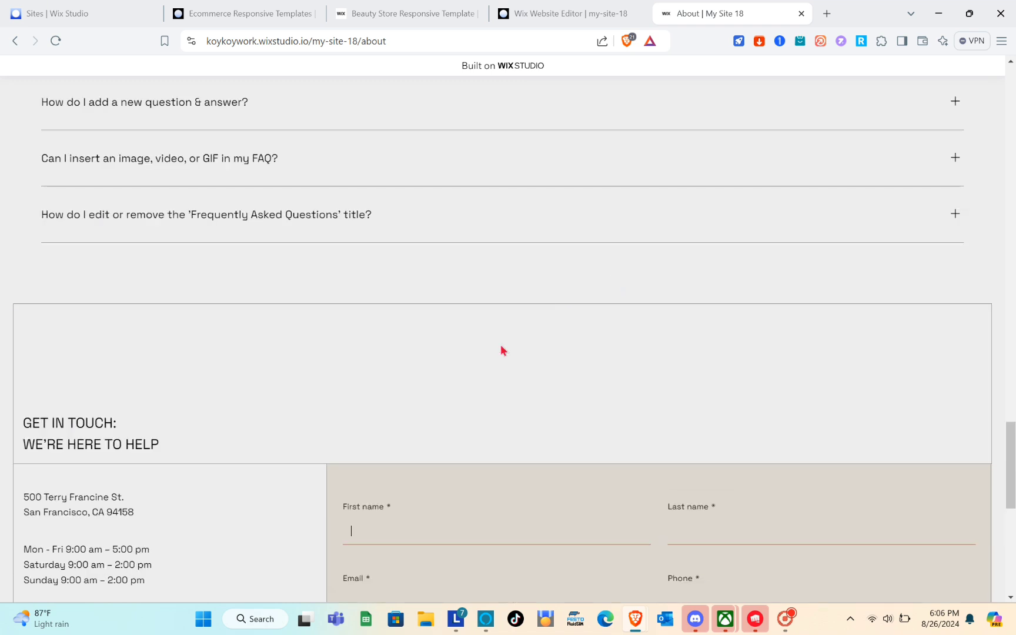
{"action": "scroll", "coordinate": [506, 376], "scroll_direction": "down", "scroll_amount": 3}
{"action": "left_click", "coordinate": [489, 415]}
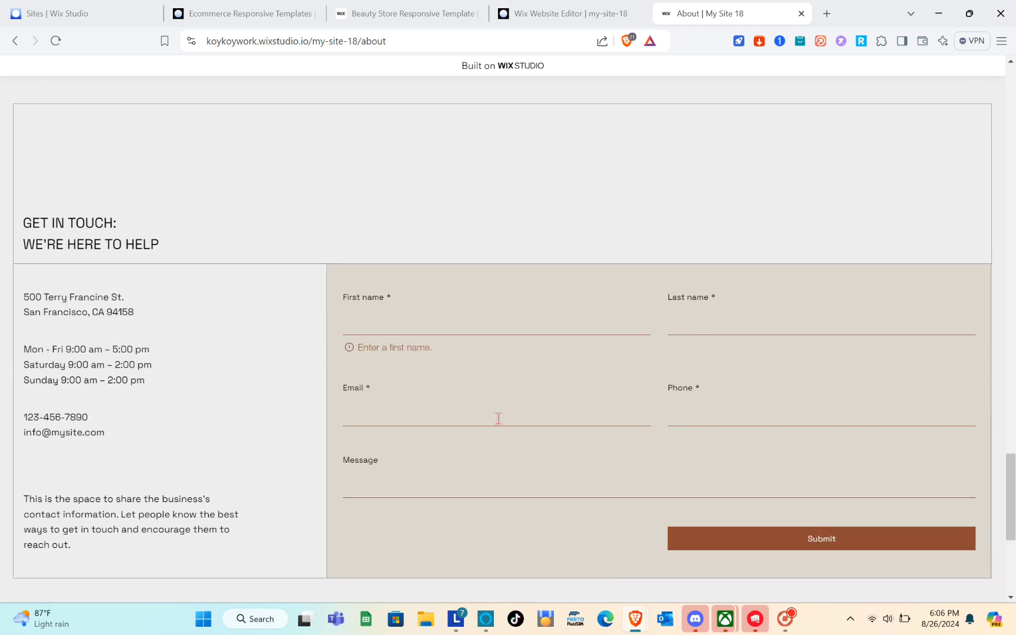
{"action": "scroll", "coordinate": [488, 423], "scroll_direction": "down", "scroll_amount": 3}
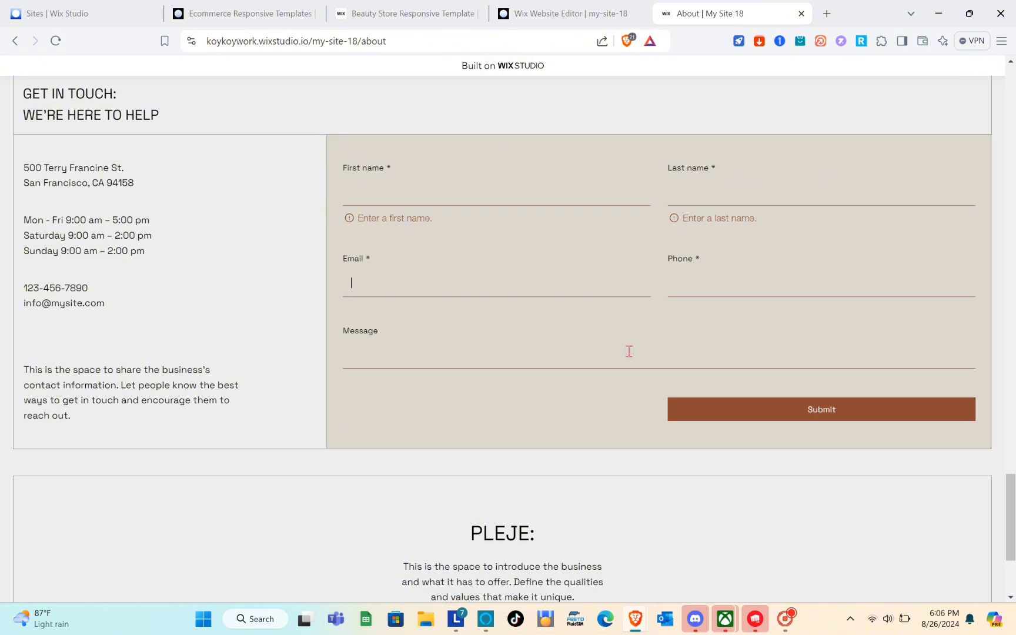
{"action": "scroll", "coordinate": [423, 470], "scroll_direction": "down", "scroll_amount": 1}
{"action": "scroll", "coordinate": [442, 426], "scroll_direction": "up", "scroll_amount": 15}
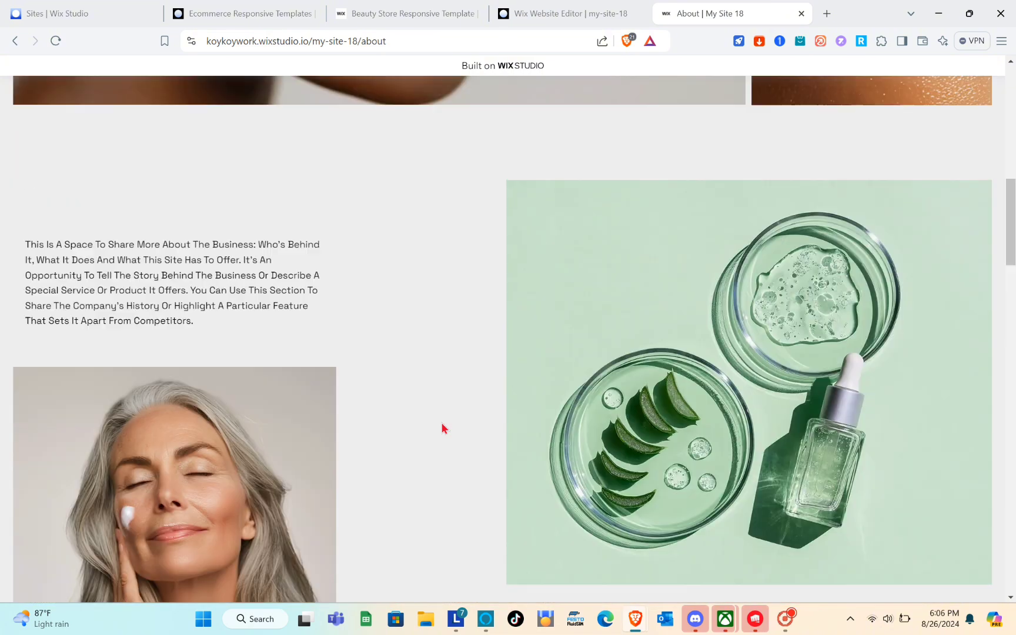